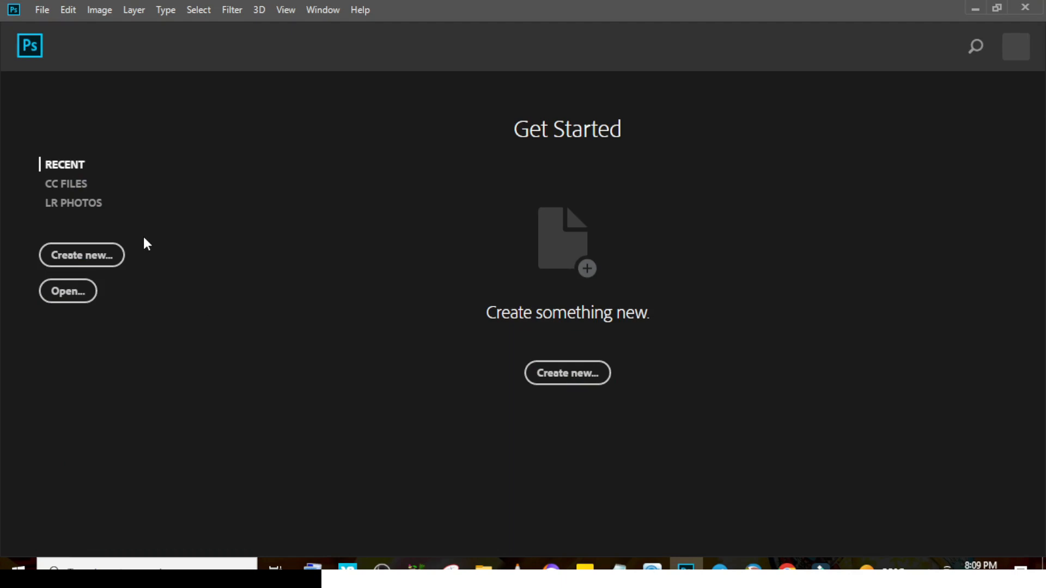
Create a new document 2000 pixels wide and 3000 pixels high at 300 pixels/inch.
key("ctrl+n")
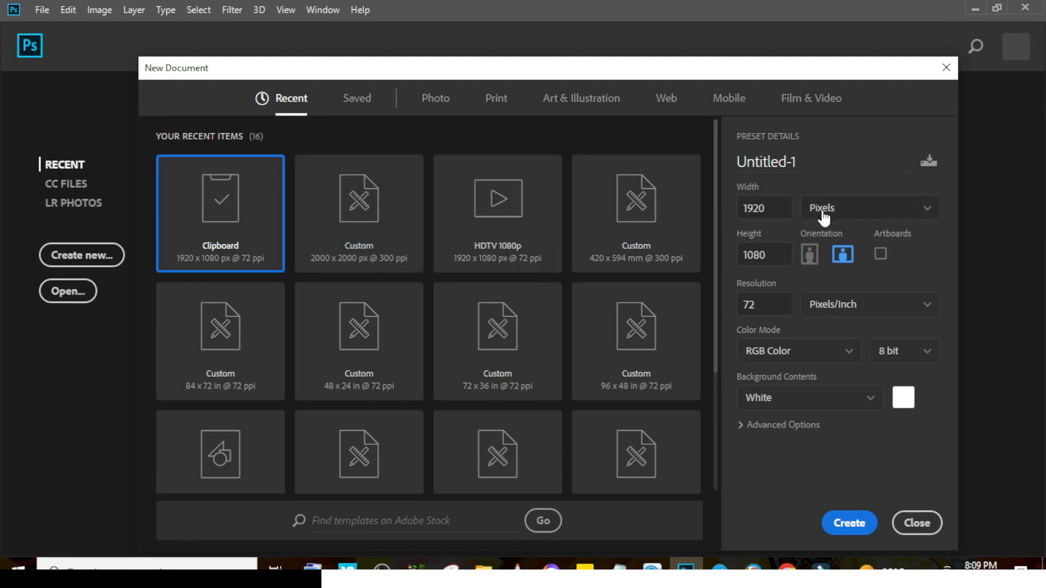
double_click(740, 205)
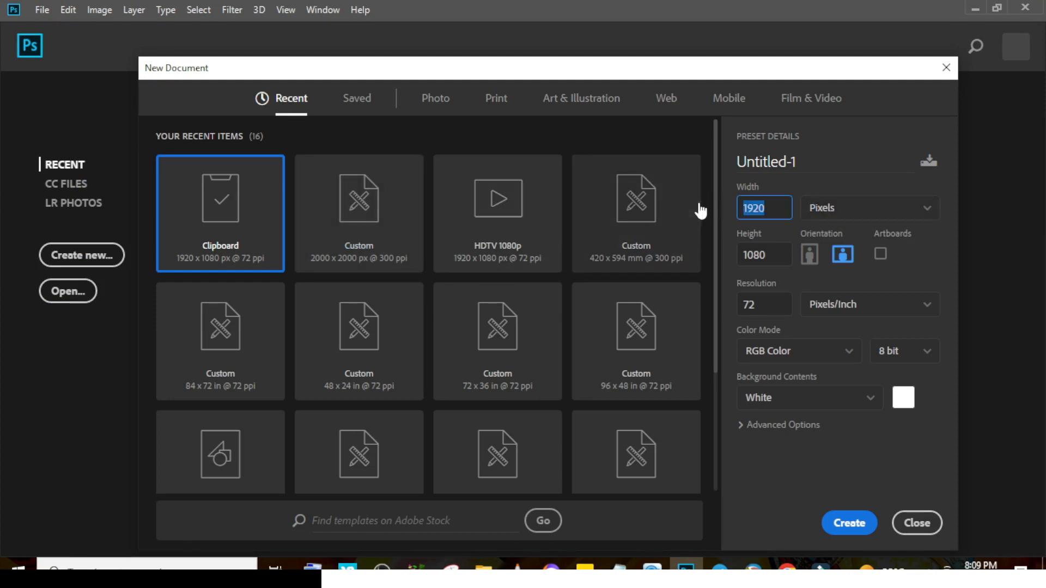
type("2000")
type("3000")
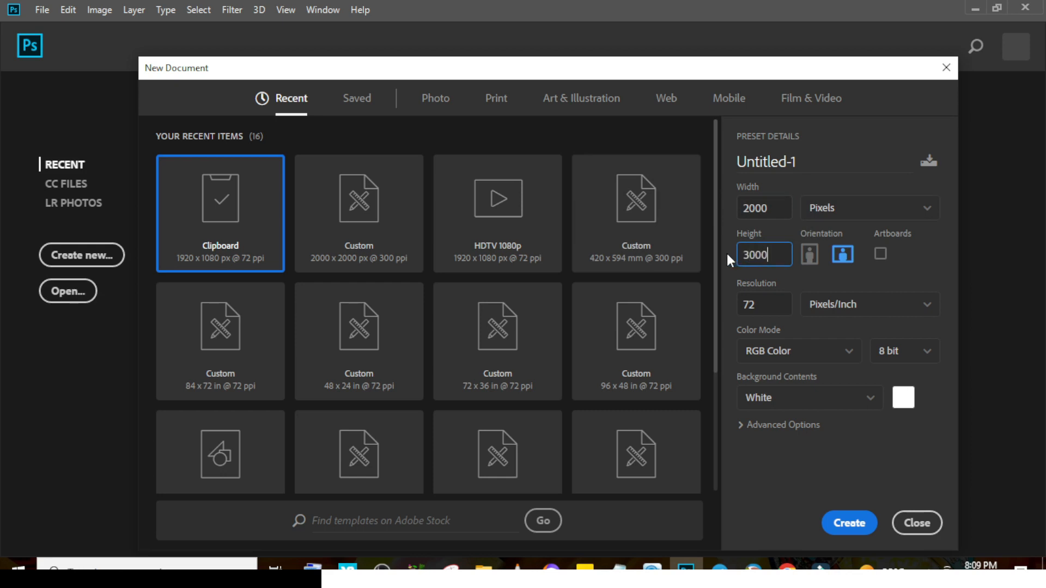
double_click(765, 303)
type("3")
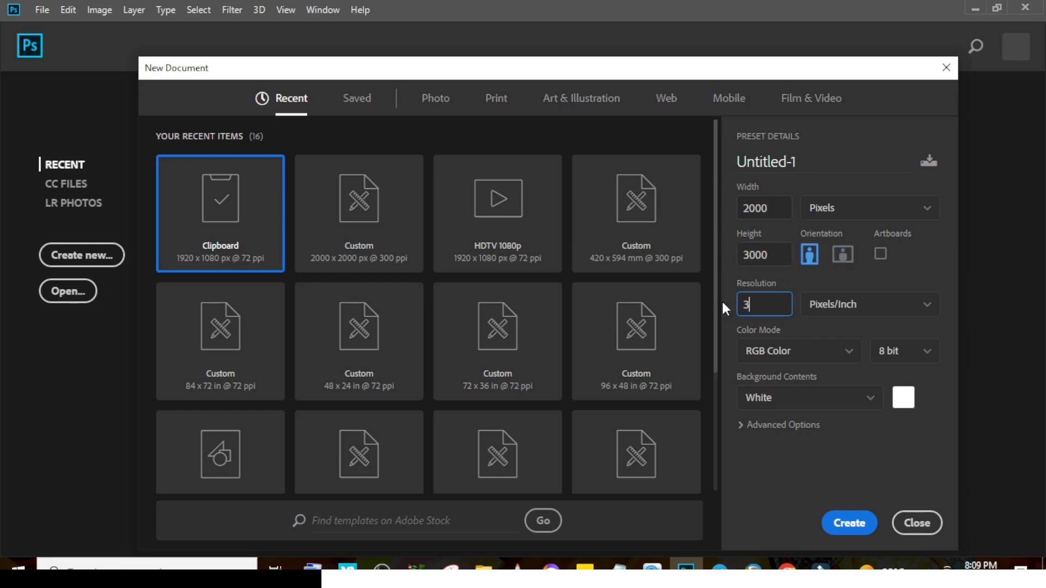
type("00")
left_click(839, 523)
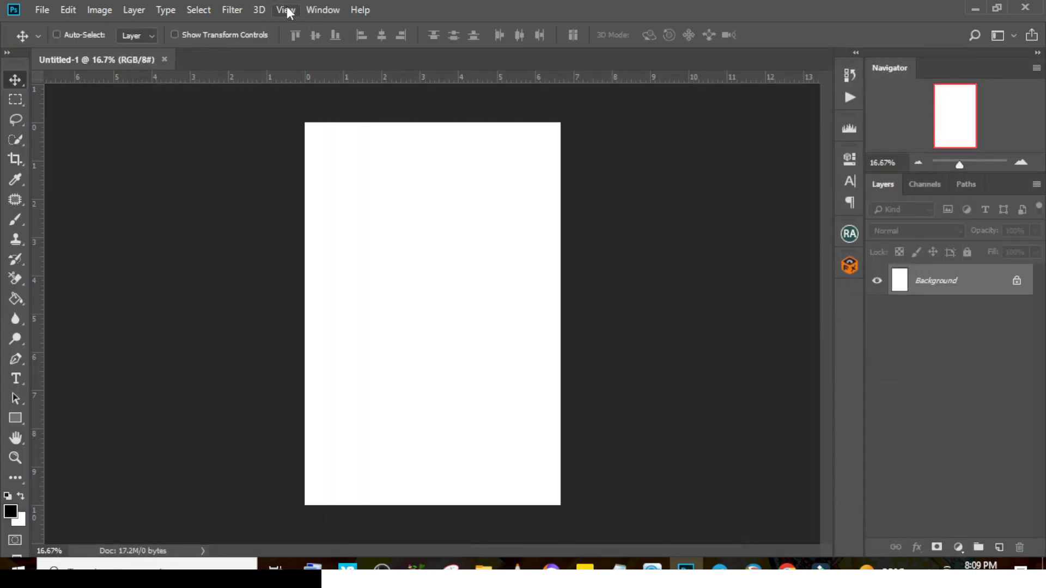
Add a guide layout with 8 columns and 8 rows to the canvas.
left_click(286, 10)
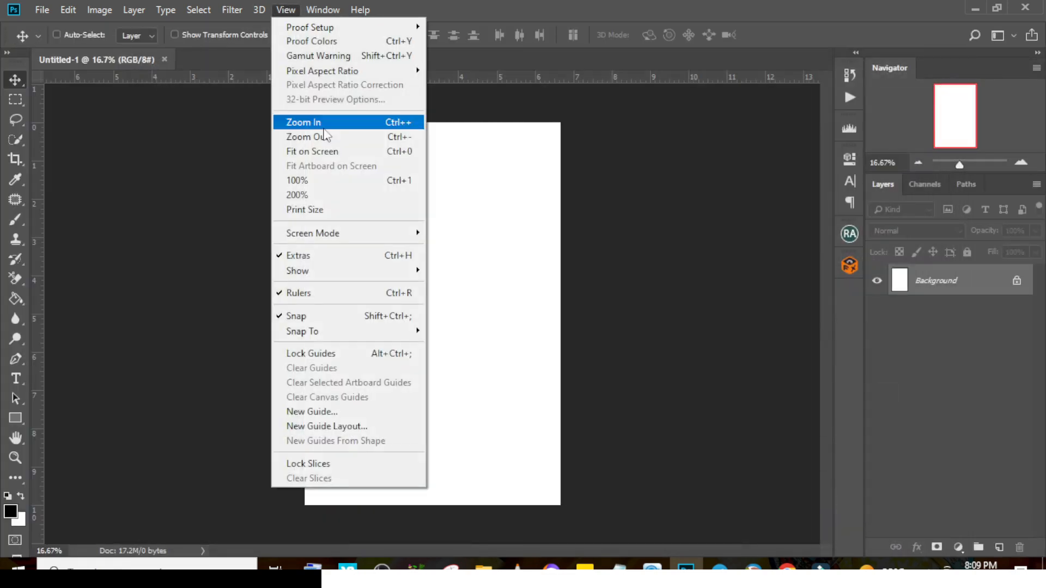
left_click(308, 431)
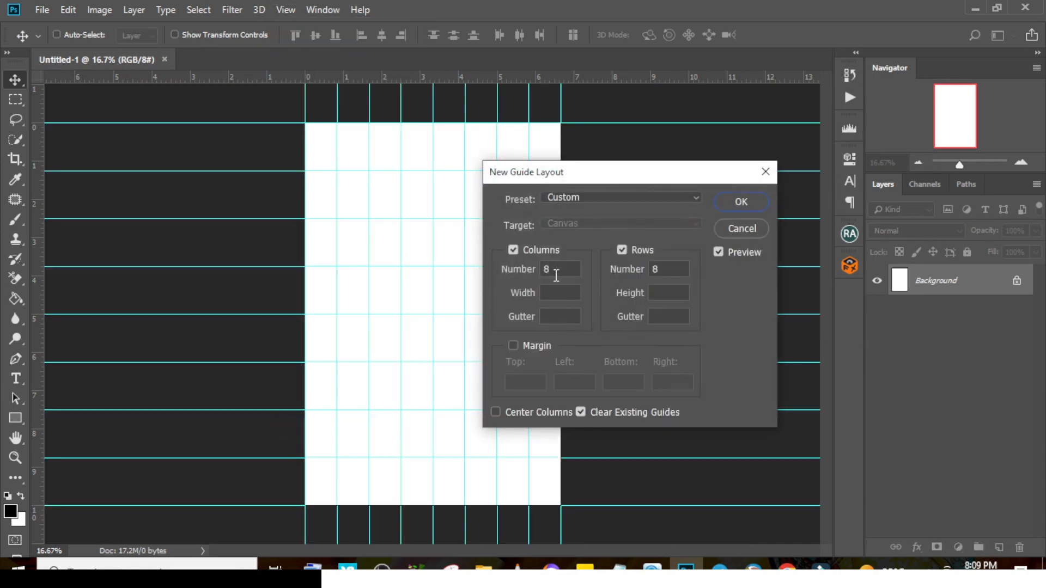
left_click(737, 203)
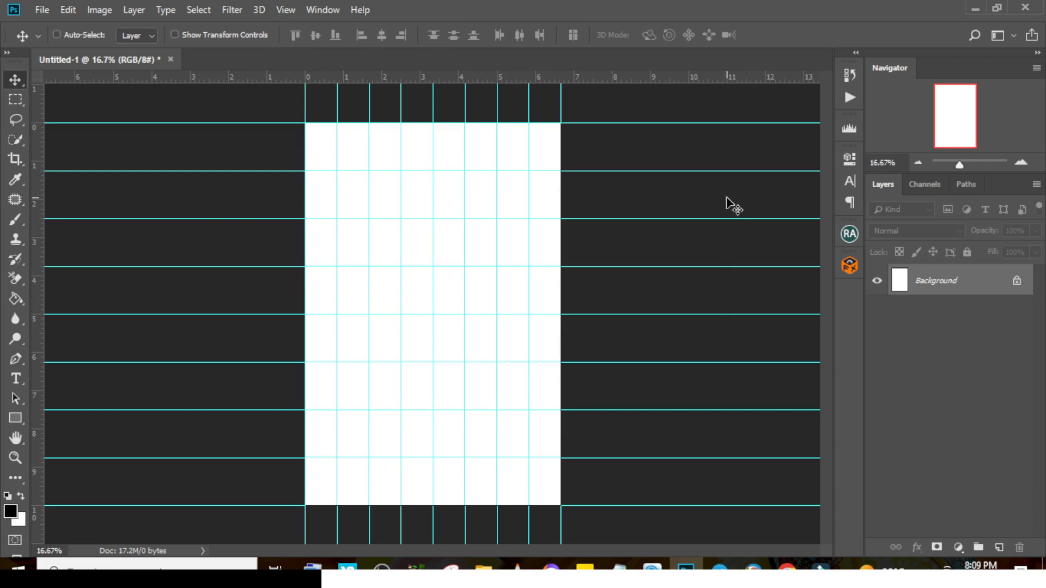
Add a Solid Color fill layer in orange ff4902 above the background.
left_click(956, 545)
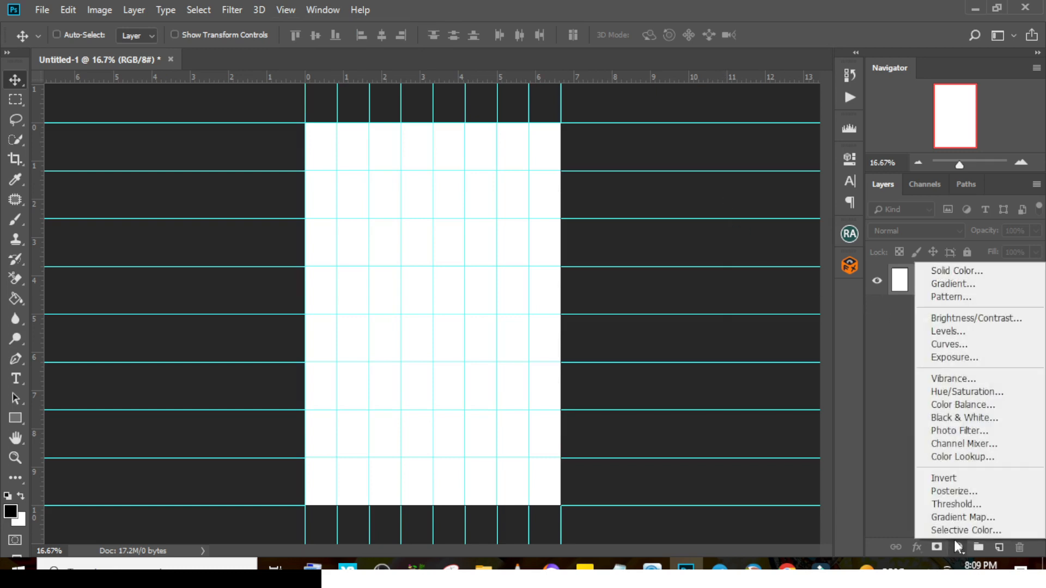
left_click(951, 272)
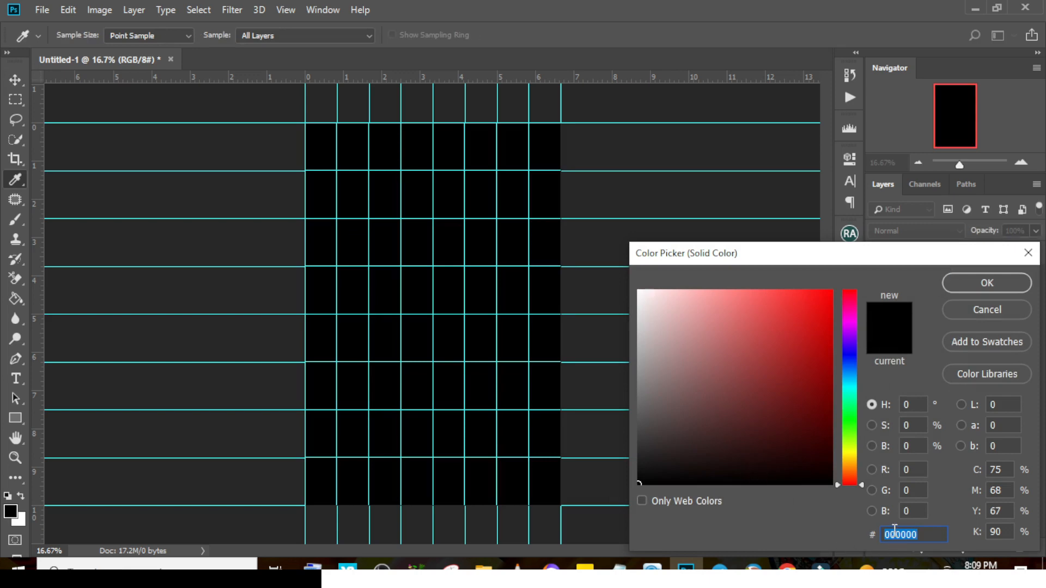
type("ff4902")
left_click(979, 279)
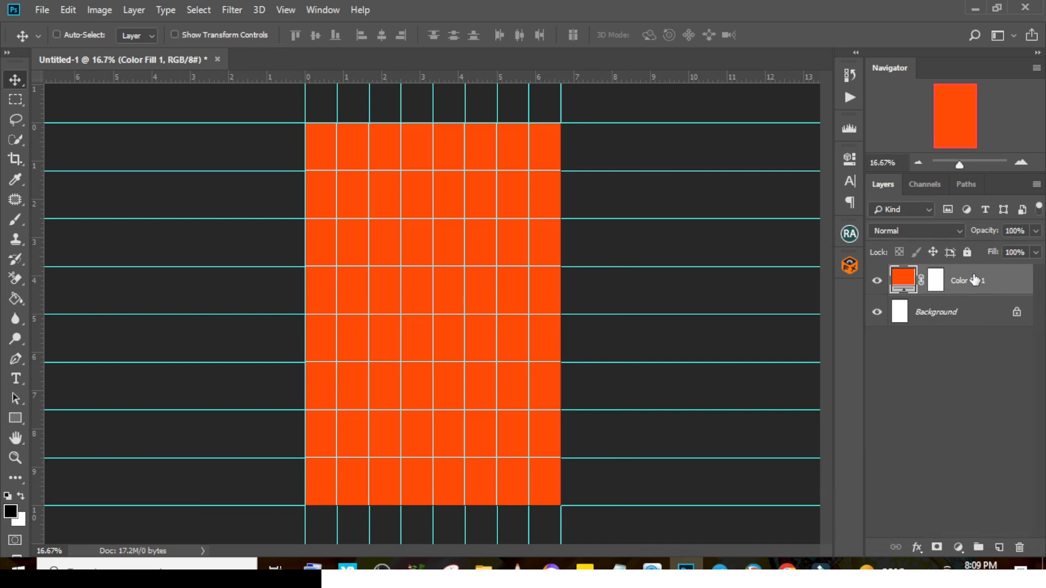
Place the colourful maze pattern image from the New folder and stretch it vertically to cover the whole canvas.
left_click(483, 566)
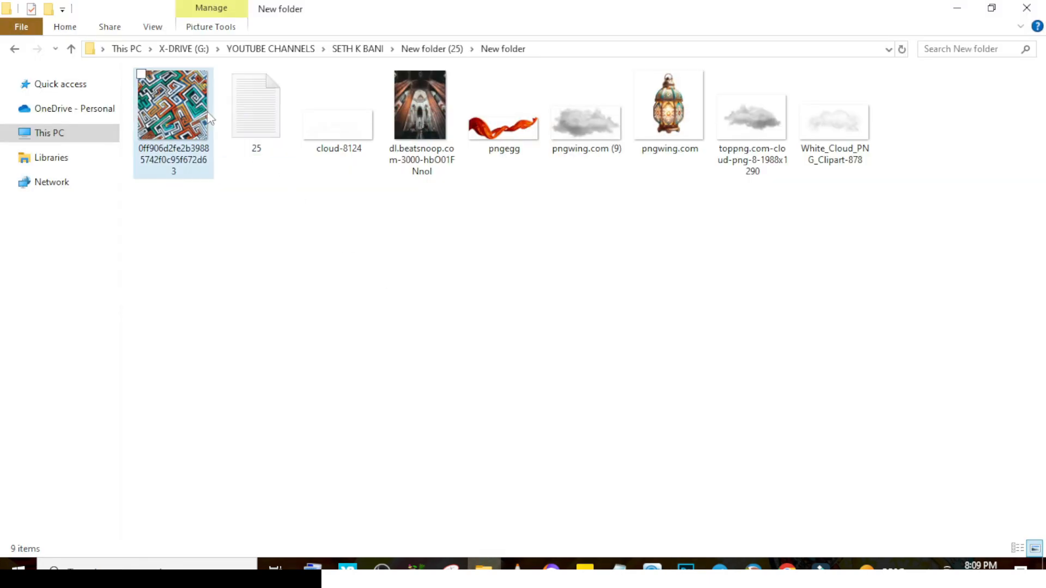
left_click_drag(180, 114, 430, 340)
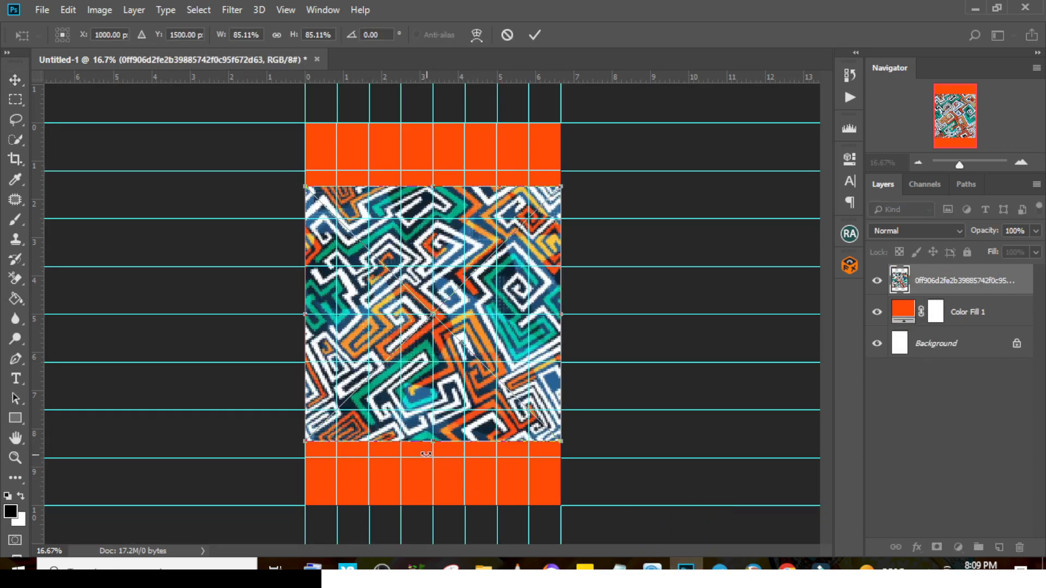
left_click_drag(433, 442, 433, 505)
left_click_drag(432, 171, 434, 121)
key("Return")
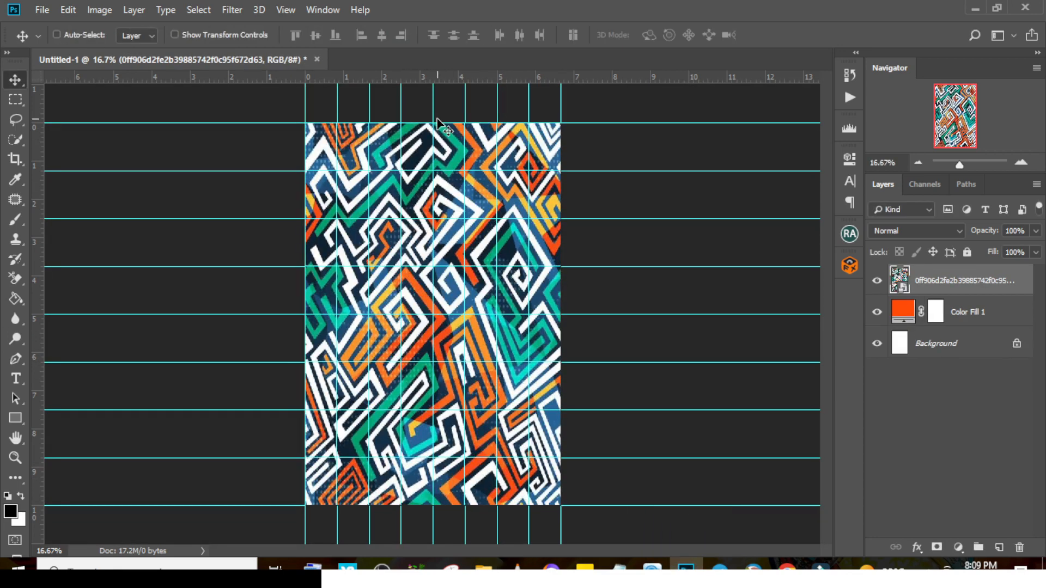
Set the pattern layer's blend mode to Luminosity and lower its opacity to 32%.
left_click(888, 234)
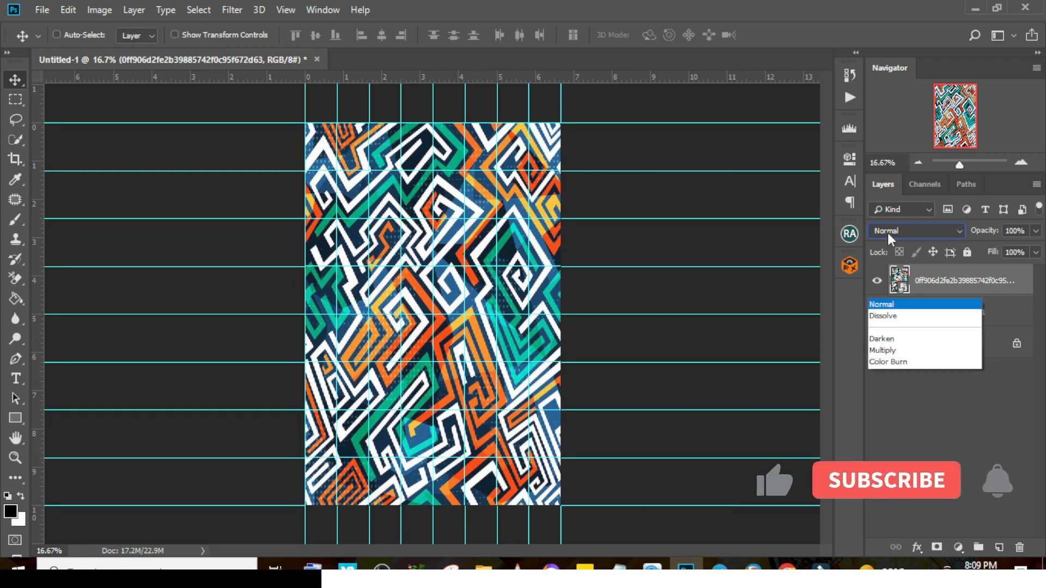
left_click(889, 362)
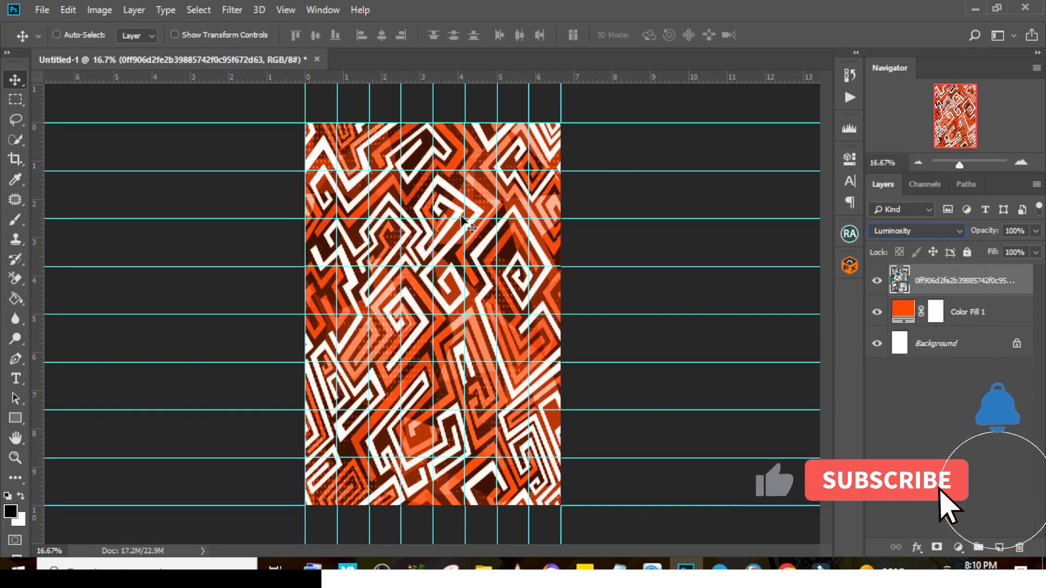
left_click(1035, 232)
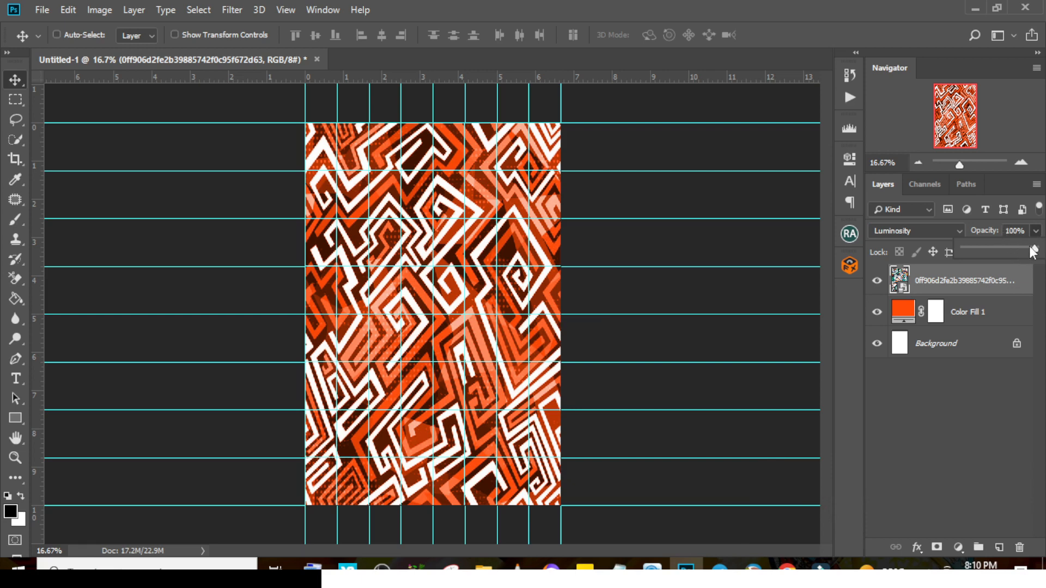
left_click_drag(995, 246, 990, 250)
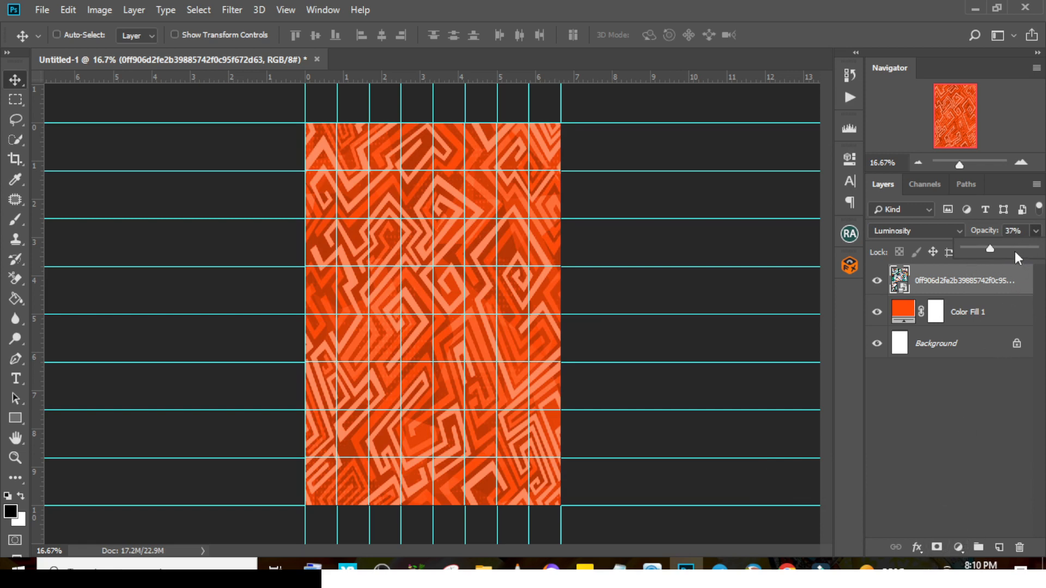
left_click_drag(991, 247, 986, 246)
Add a layer mask to the pattern and hide its centre with a soft black 2000 px brush.
left_click(937, 547)
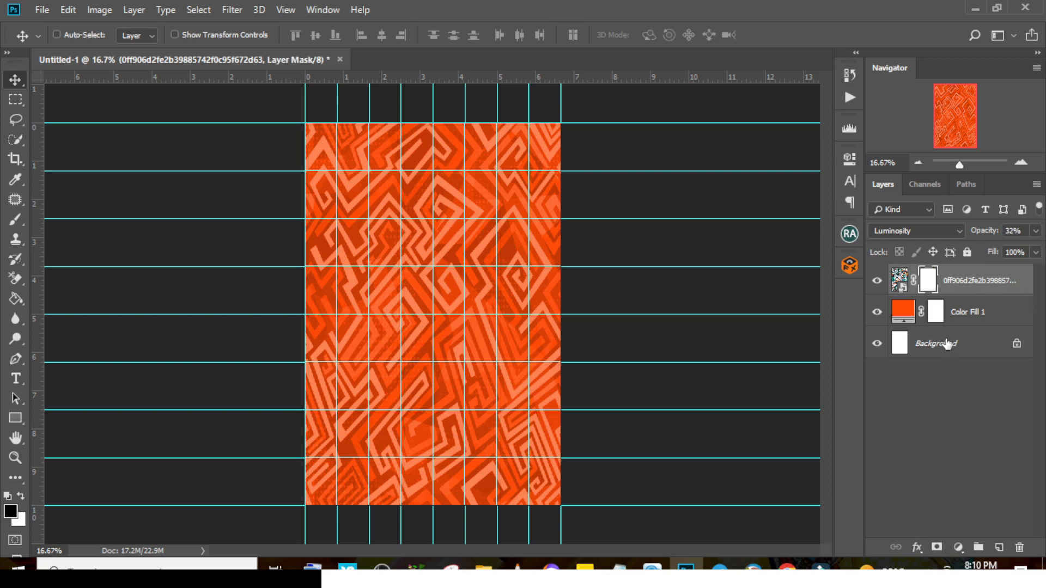
left_click(16, 219)
left_click(80, 36)
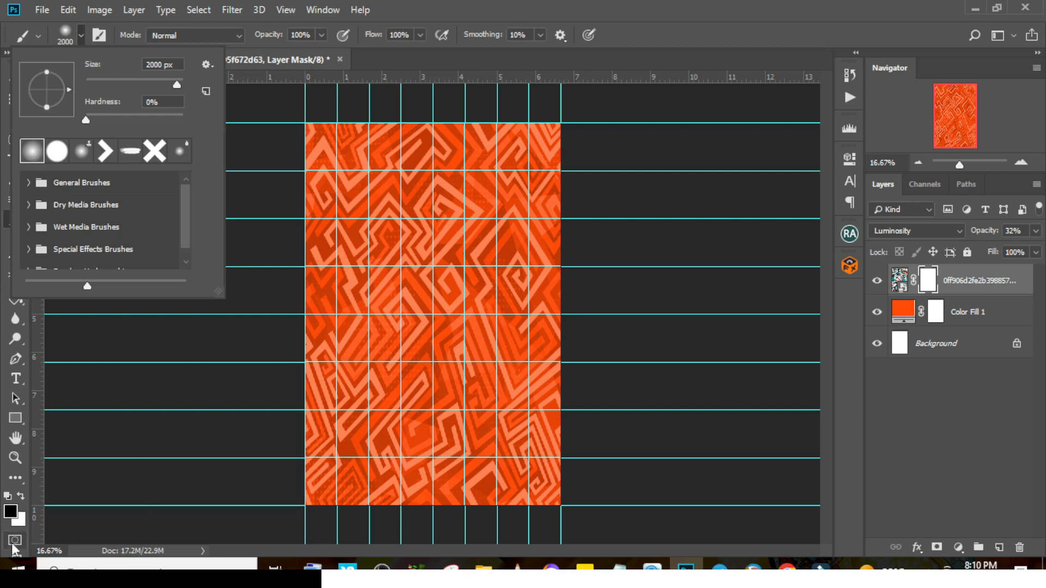
left_click(223, 3)
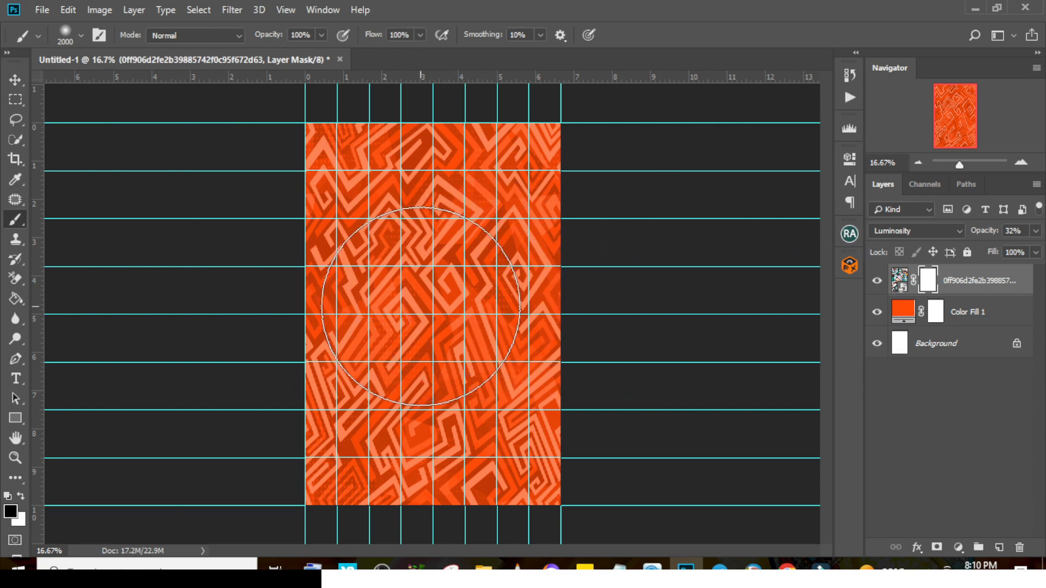
key("bracketright")
key("bracketright")
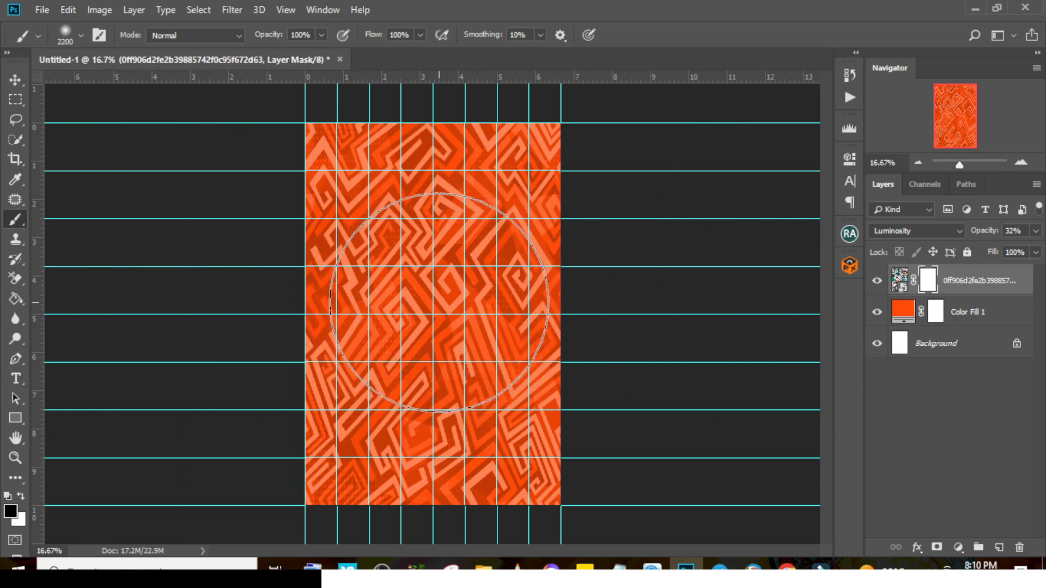
key("bracketleft")
key("bracketleft")
mouse_move(436, 308)
left_mouse_down()
mouse_move(404, 309)
mouse_move(462, 301)
mouse_move(399, 343)
mouse_move(452, 316)
left_mouse_up()
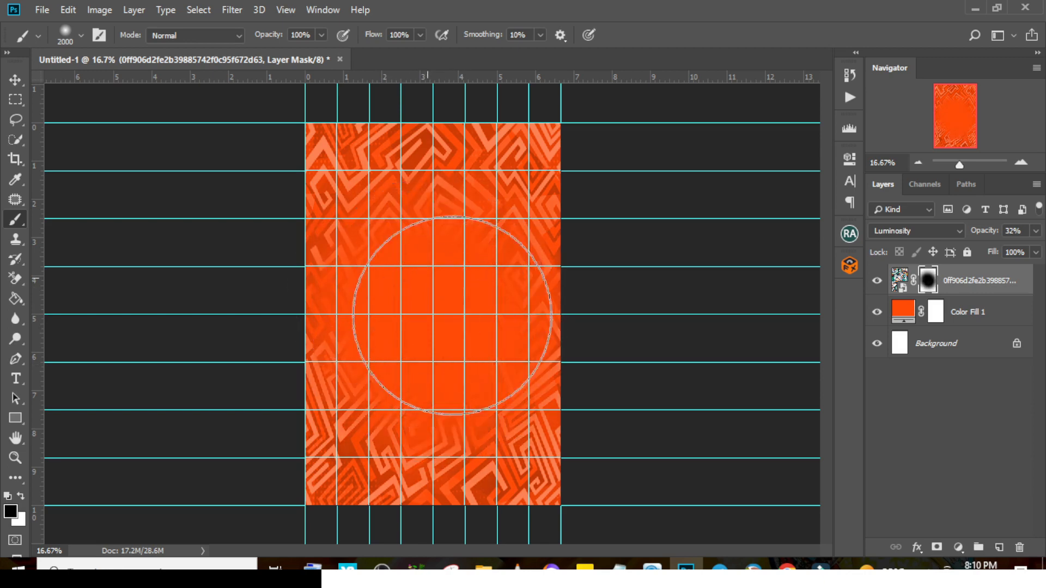
Place the pngegg red ribbon image, enlarge and rotate it, and position it in the canvas's top-left corner.
left_click(483, 567)
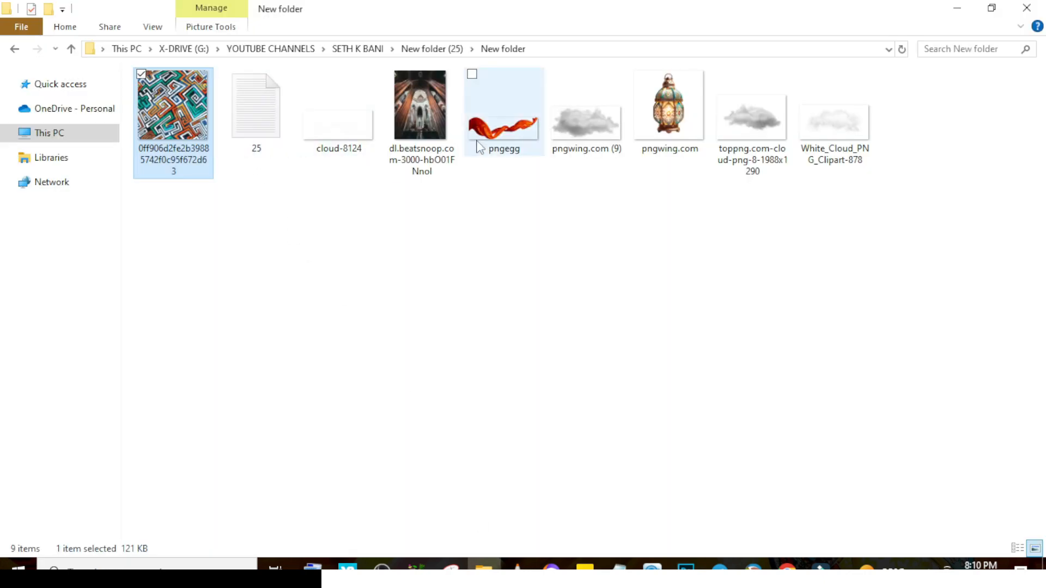
left_click(496, 144)
left_click_drag(506, 146, 361, 352)
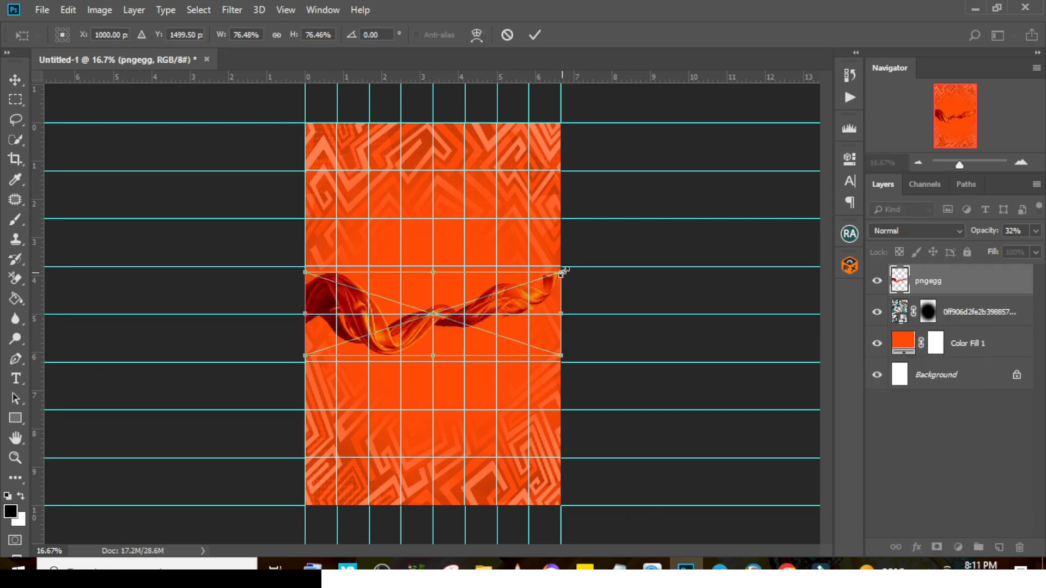
left_click_drag(564, 272, 536, 93)
left_click_drag(439, 327, 359, 106)
left_click_drag(364, 216, 351, 180)
key("Return")
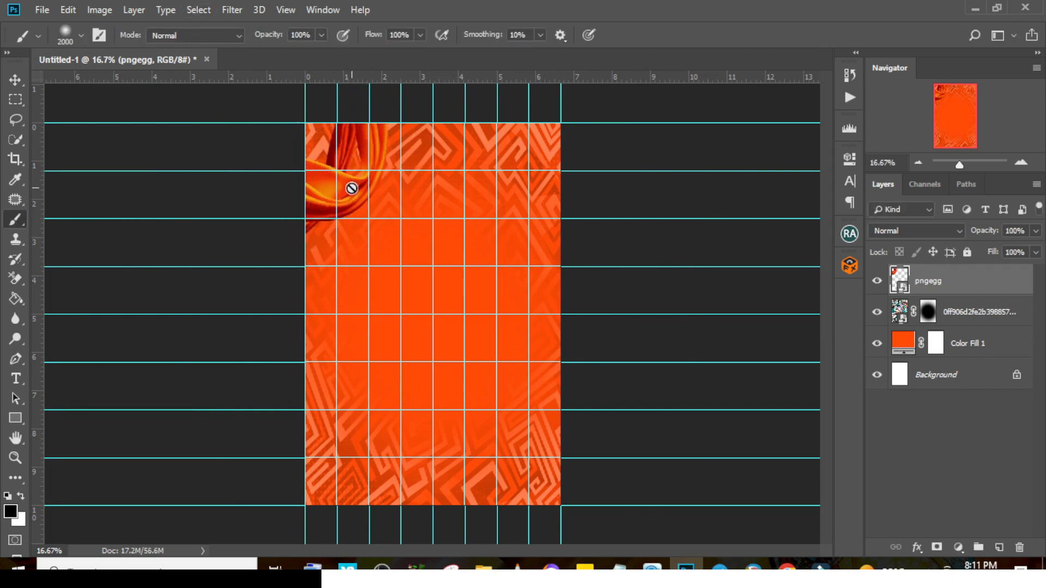
Apply a Gaussian Blur with a radius of 23 pixels to the ribbon layer.
left_click(233, 10)
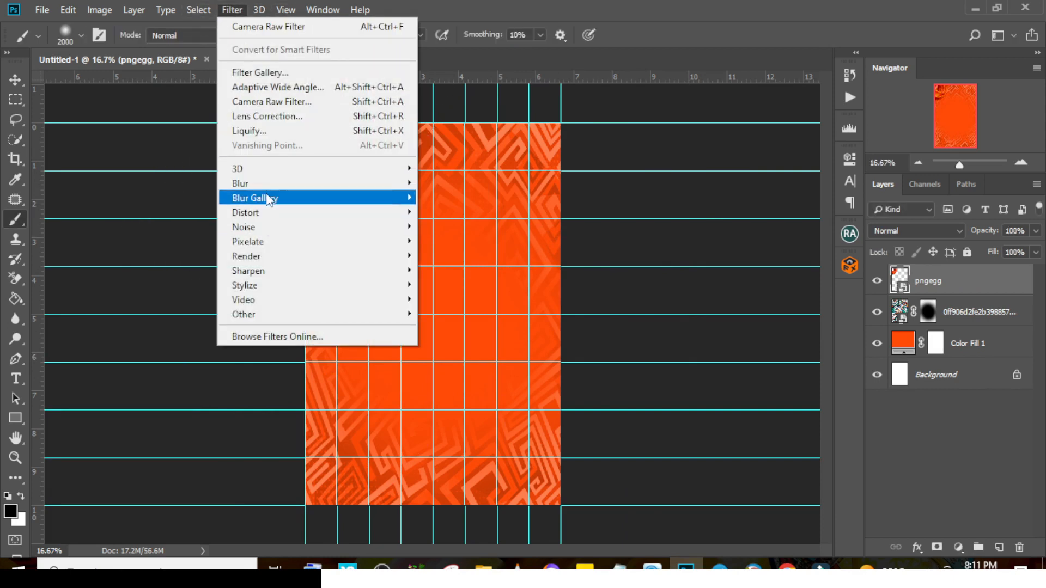
mouse_move(264, 184)
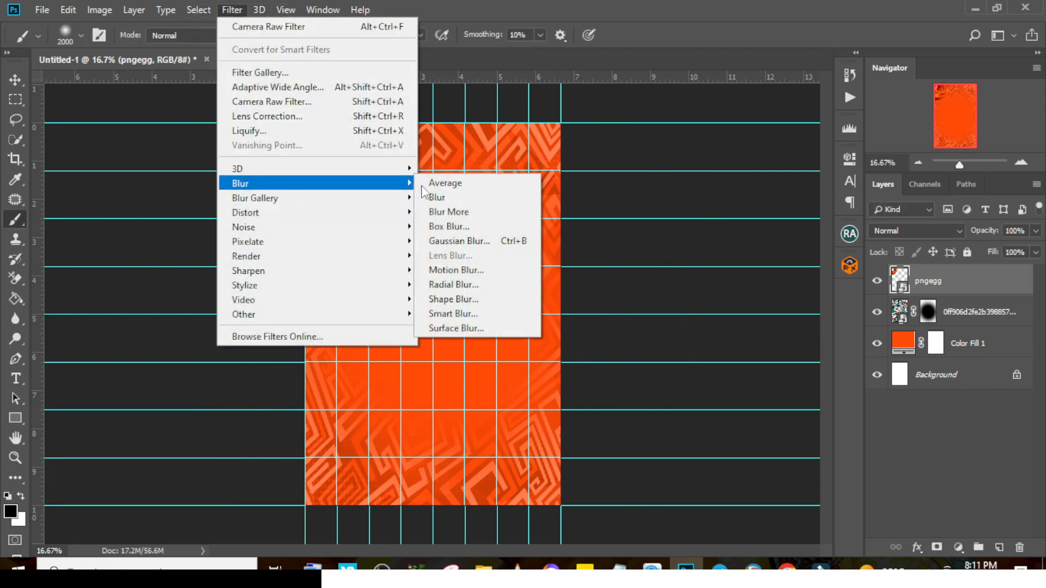
left_click(449, 248)
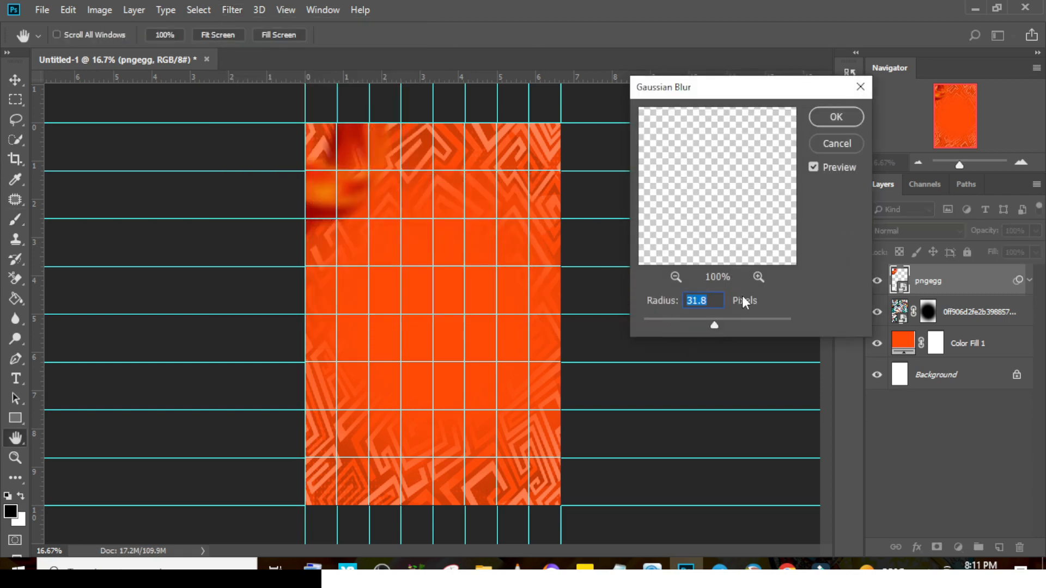
type("23")
left_click(842, 117)
key("b")
Duplicate the blurred ribbon twice, rotating one copy into the canvas's bottom-left corner and placing the other at its right edge.
key("ctrl+j")
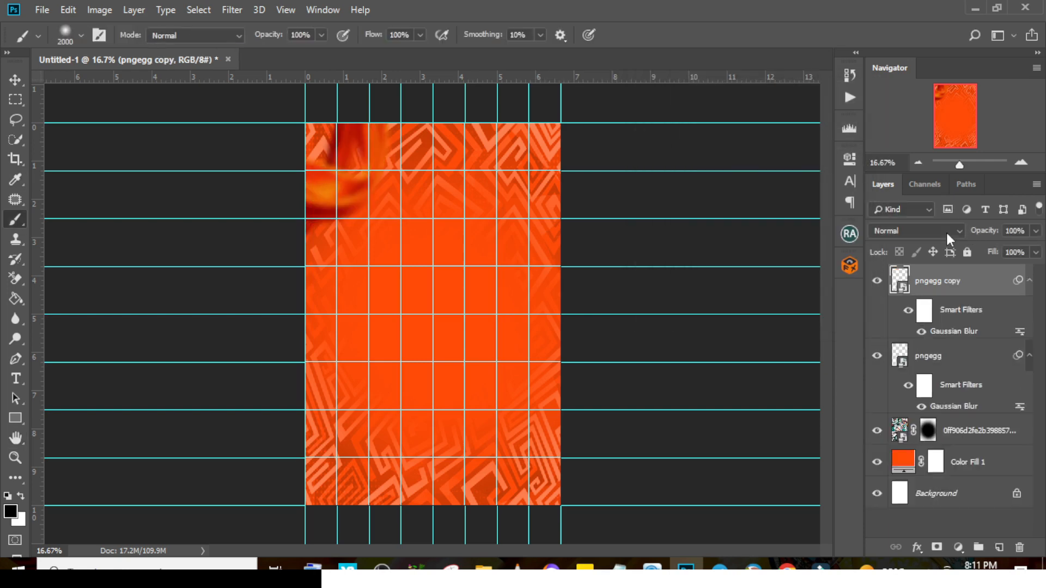
key("v")
left_click_drag(379, 187, 297, 550)
key("ctrl+t")
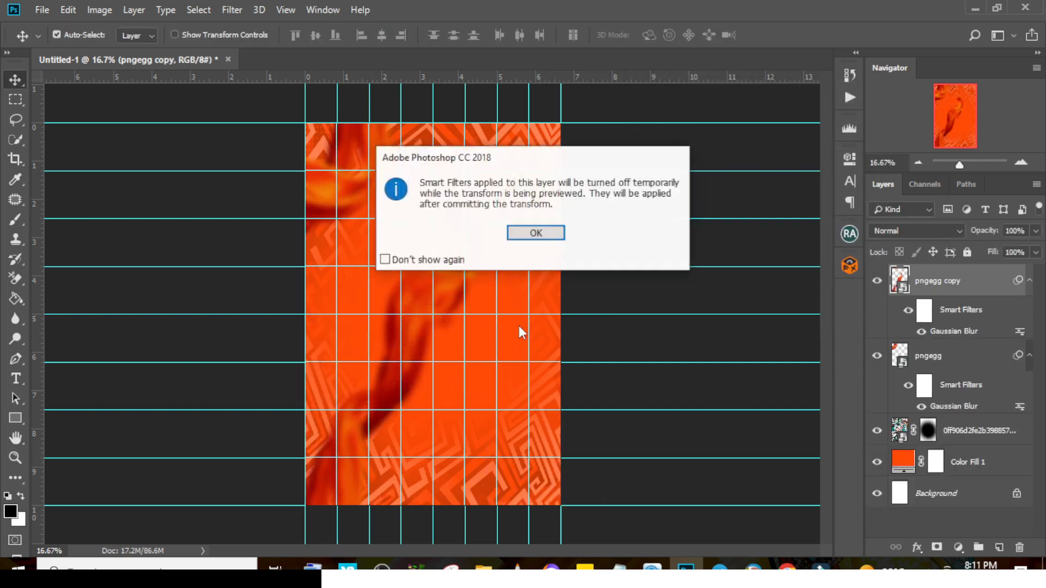
left_click(535, 232)
left_click_drag(539, 237, 366, 467)
key("Return")
key("ctrl+j")
left_click_drag(319, 435, 596, 455)
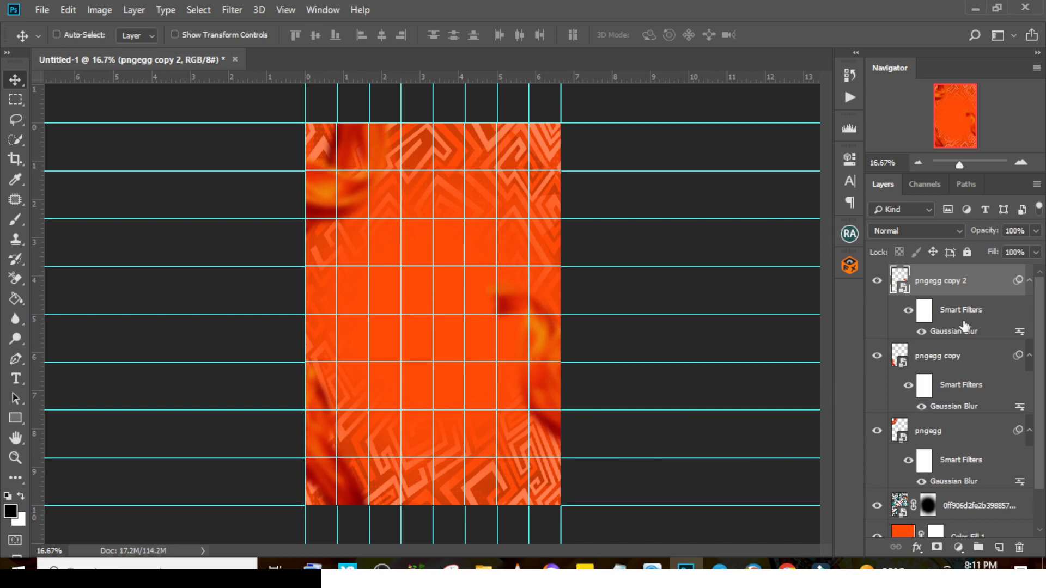
Collapse the smart filter lists of the three ribbon layers and group those layers together.
left_click(1030, 281)
left_click(1025, 320)
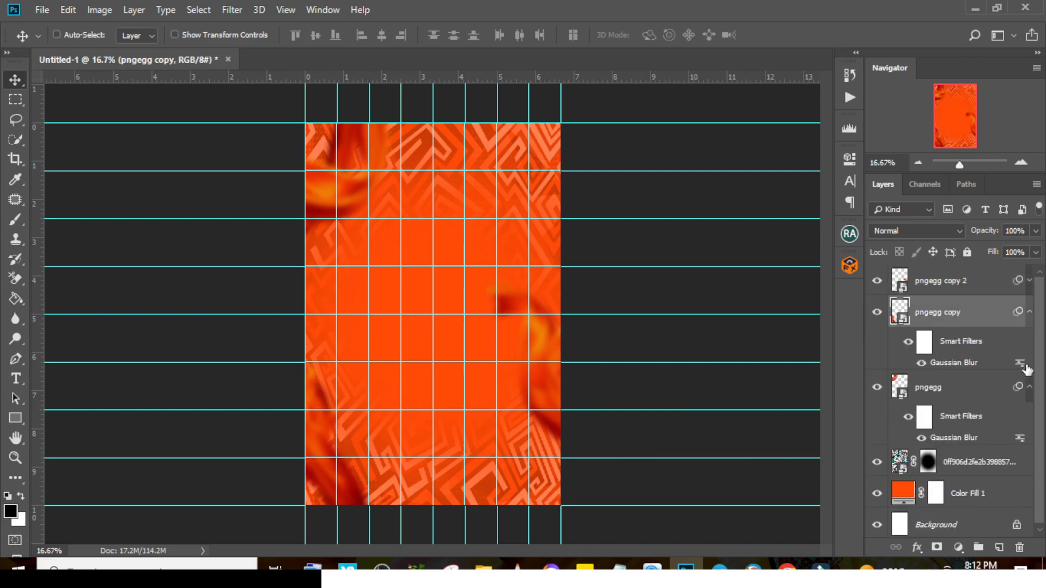
left_click(1029, 387)
left_click(1030, 312)
left_click(989, 344, "shift")
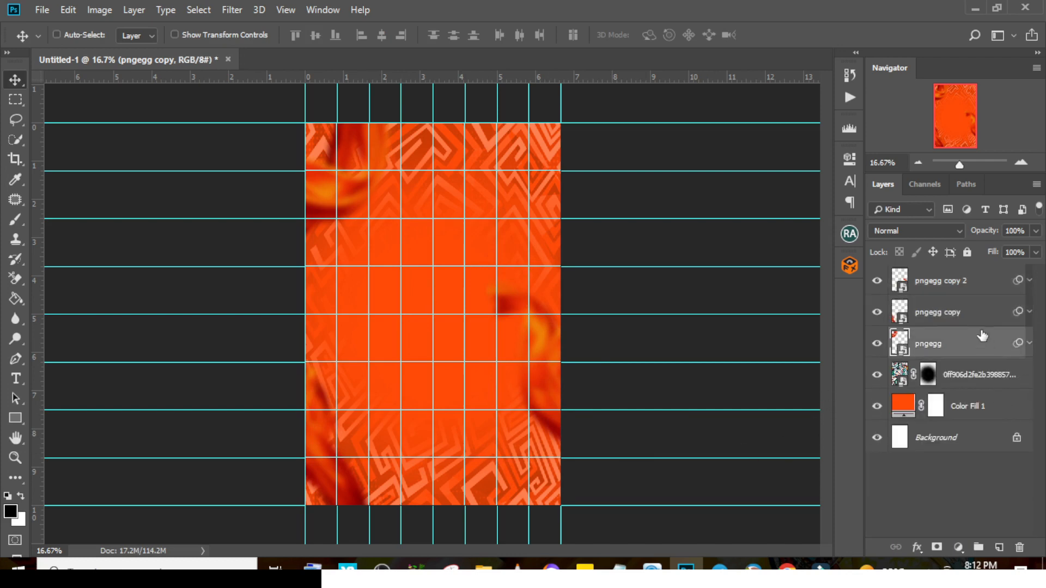
left_click(955, 283, "shift")
key("ctrl+g")
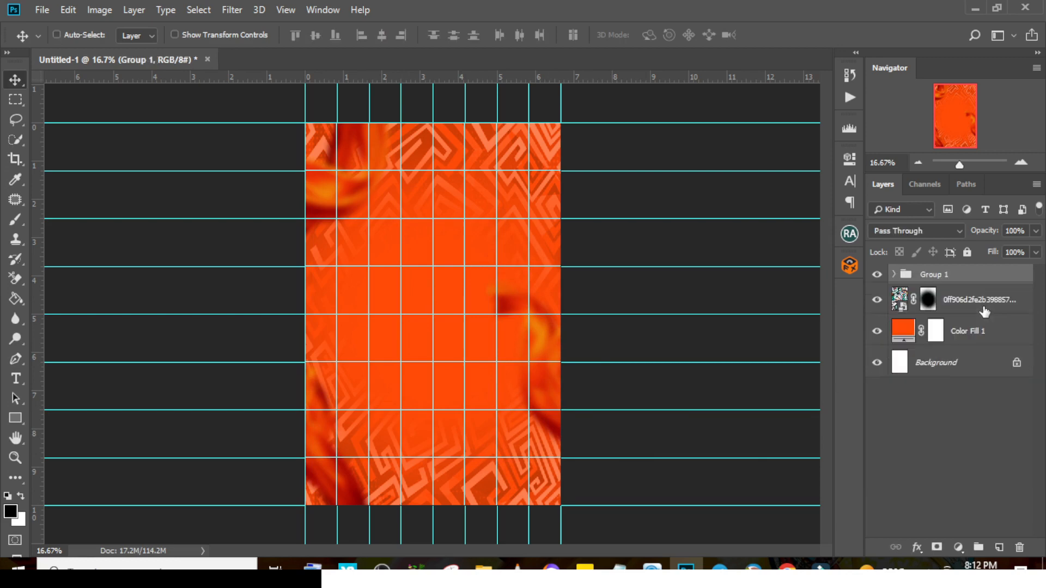
Rename the ribbon group RIBBONS and clip a Hue/Saturation adjustment layer to it, shifting the ribbons' hue.
double_click(932, 274)
type("RIBBONS")
left_click(958, 547)
left_click(953, 402)
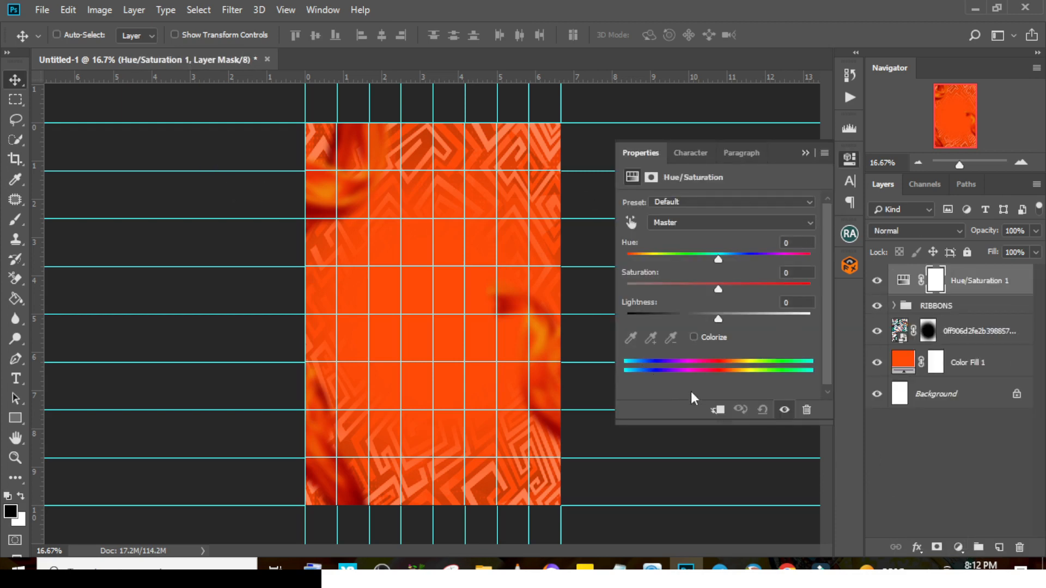
left_click(717, 409)
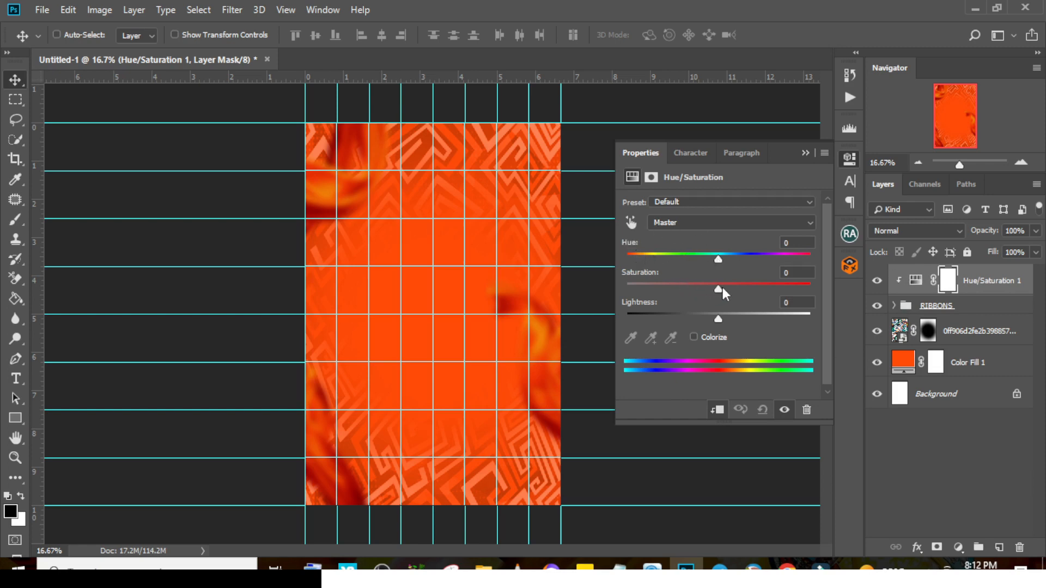
left_click(718, 259)
mouse_move(718, 259)
left_mouse_down()
mouse_move(742, 260)
mouse_move(758, 287)
mouse_move(724, 264)
mouse_move(733, 264)
mouse_move(724, 279)
left_mouse_up()
left_click(744, 260)
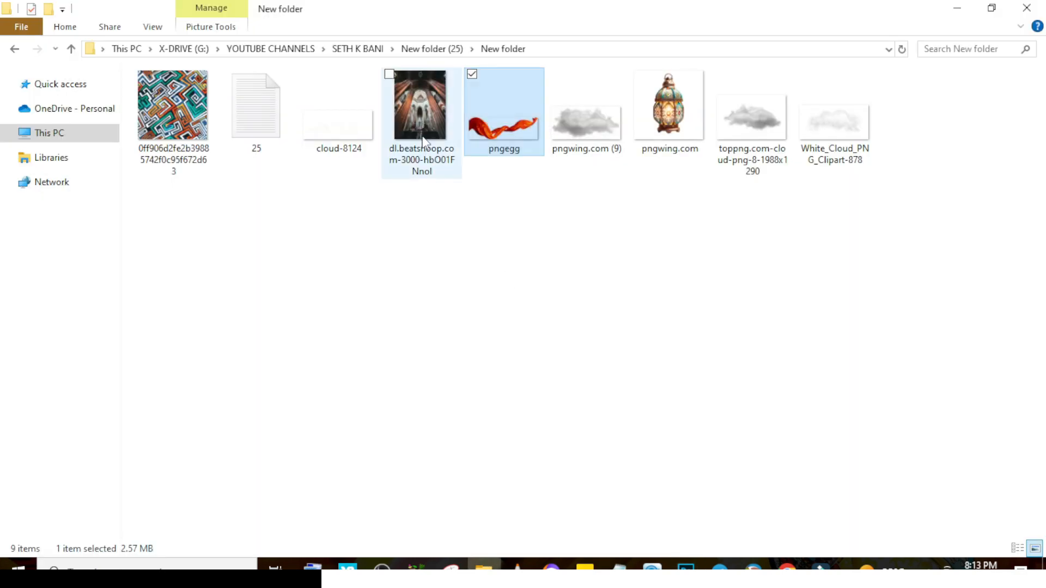
Place the dl.beatsnoop.com church interior image, scaled to about 35% to cover the whole canvas, and set its blend mode to Soft Light.
left_click_drag(422, 109, 532, 359)
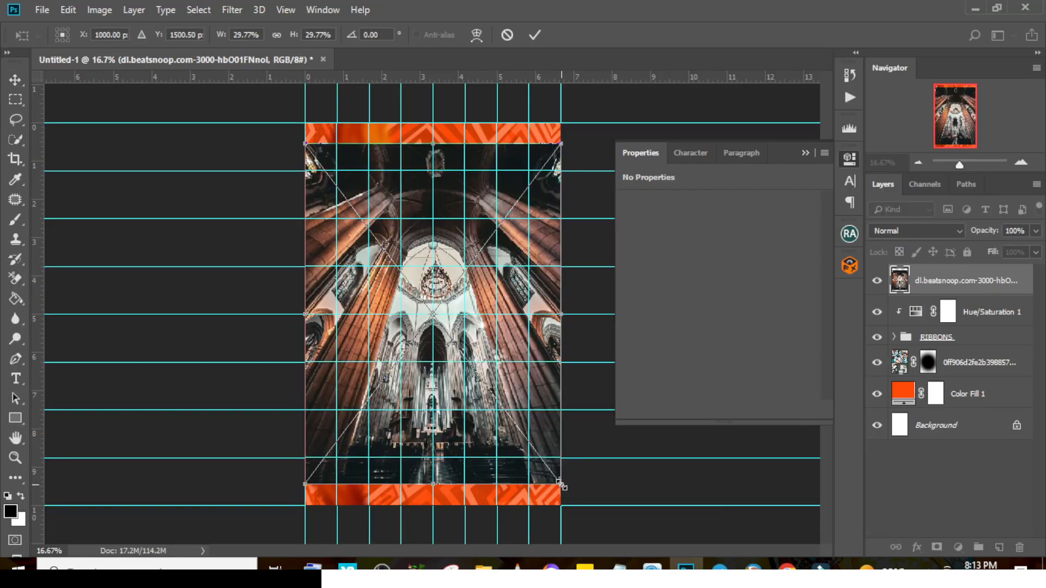
left_click_drag(561, 485, 583, 513)
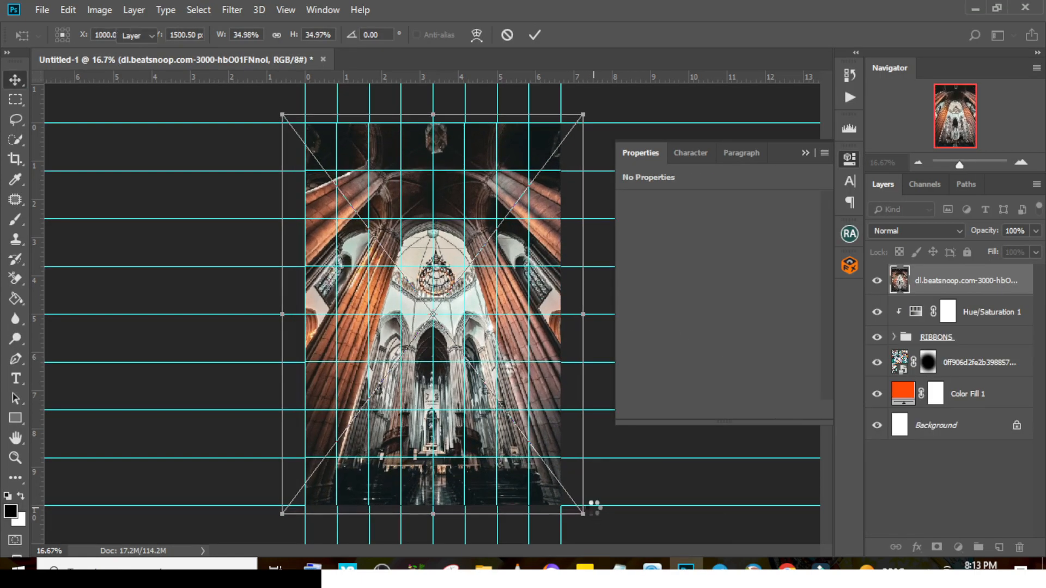
key("Return")
left_click(897, 231)
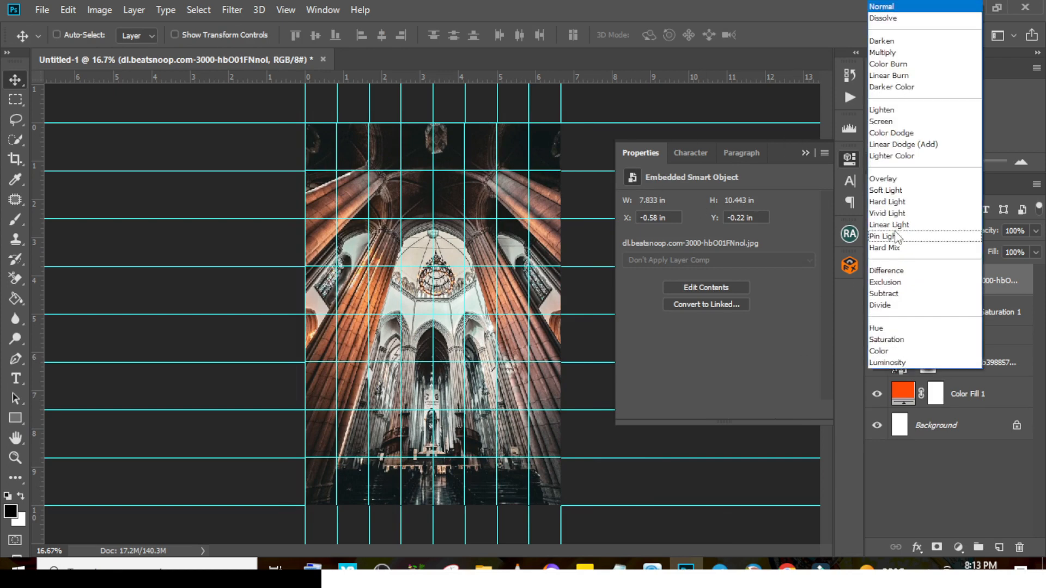
left_click(885, 190)
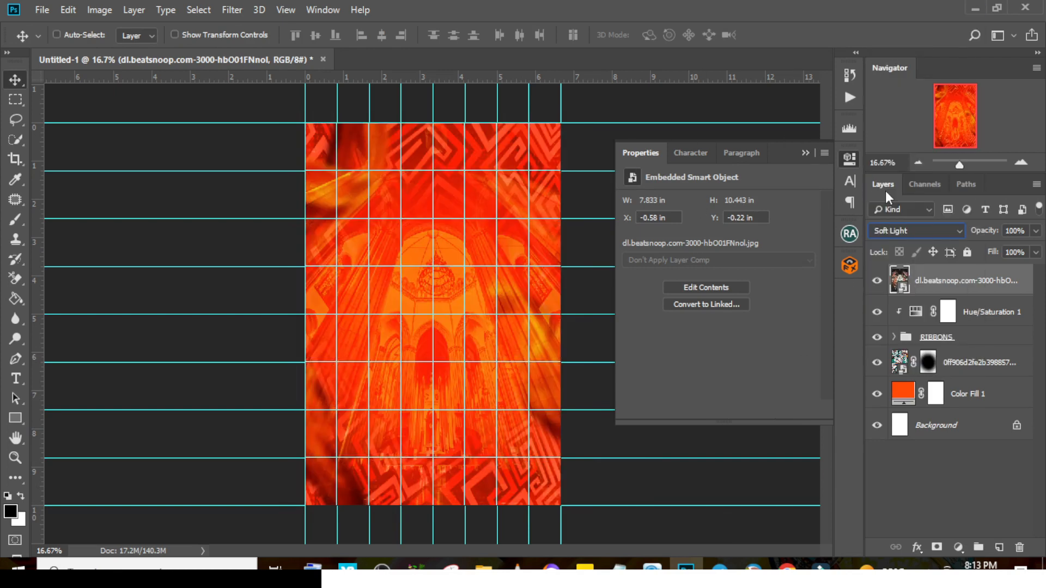
Apply a Motion Blur at 31° with a 54-pixel distance to the church layer and blend it in Overlay at 50% opacity.
left_click(232, 10)
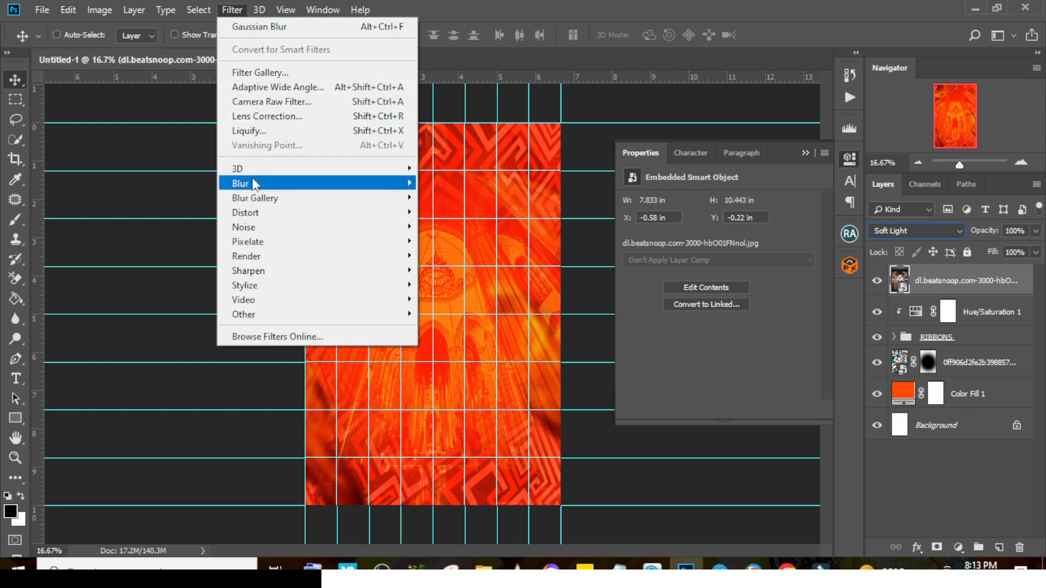
mouse_move(399, 185)
left_click(456, 271)
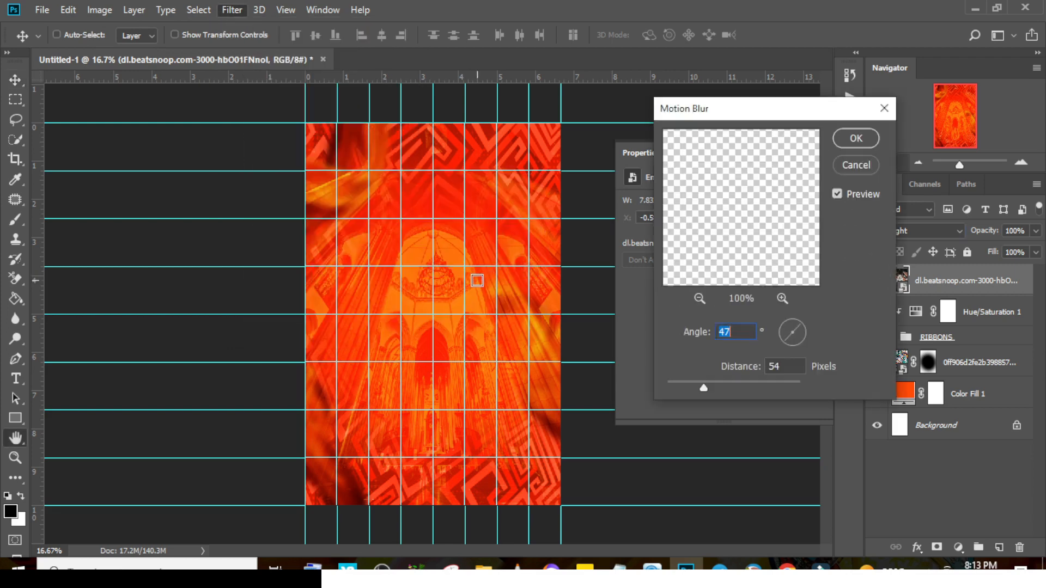
type("3")
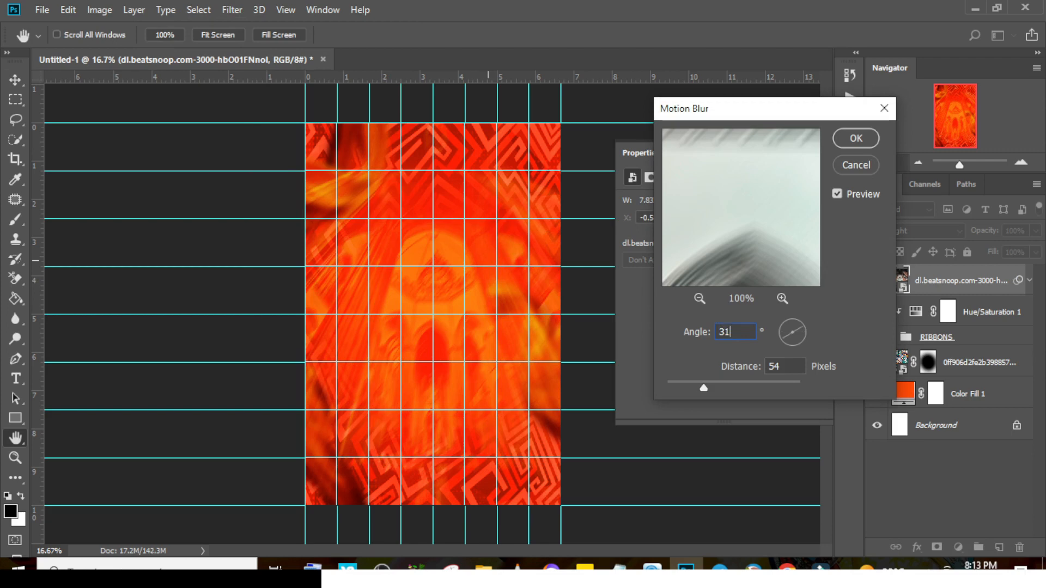
type("1")
key("Return")
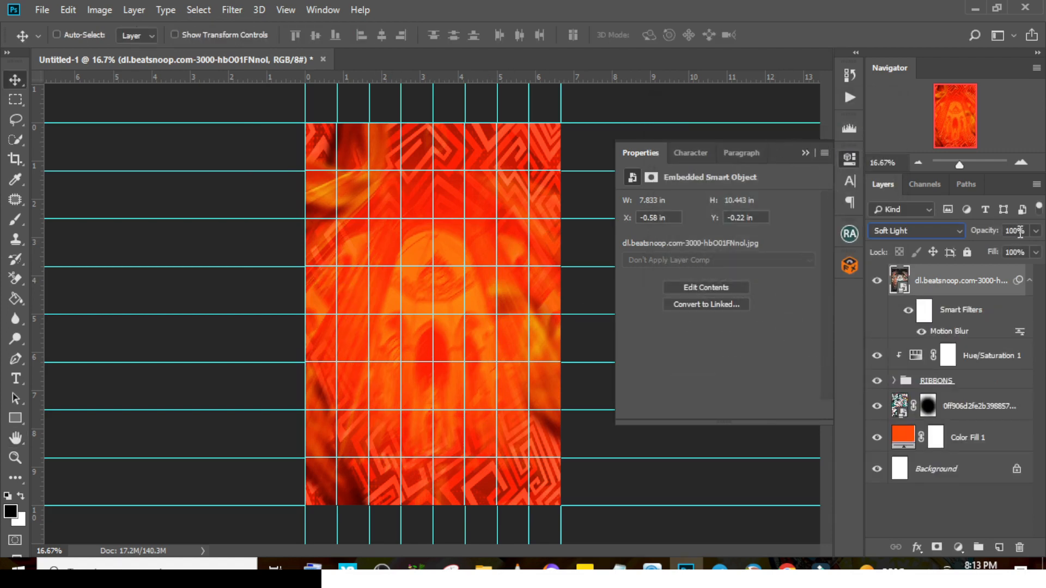
left_click(1028, 232)
type("31")
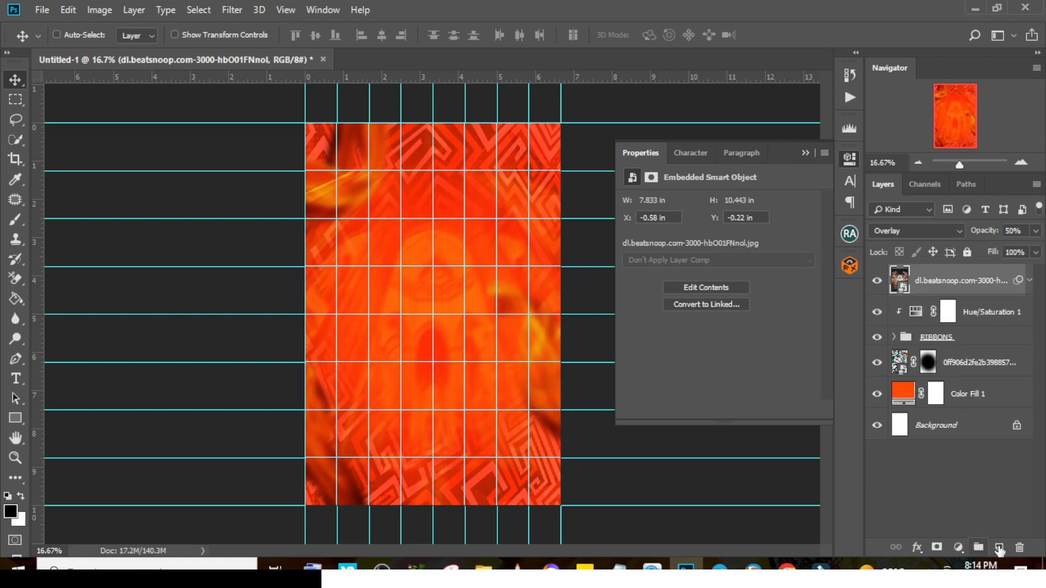
Add a new layer directly beneath the church image and set the foreground color to light peach #ffc29a.
left_click(999, 547)
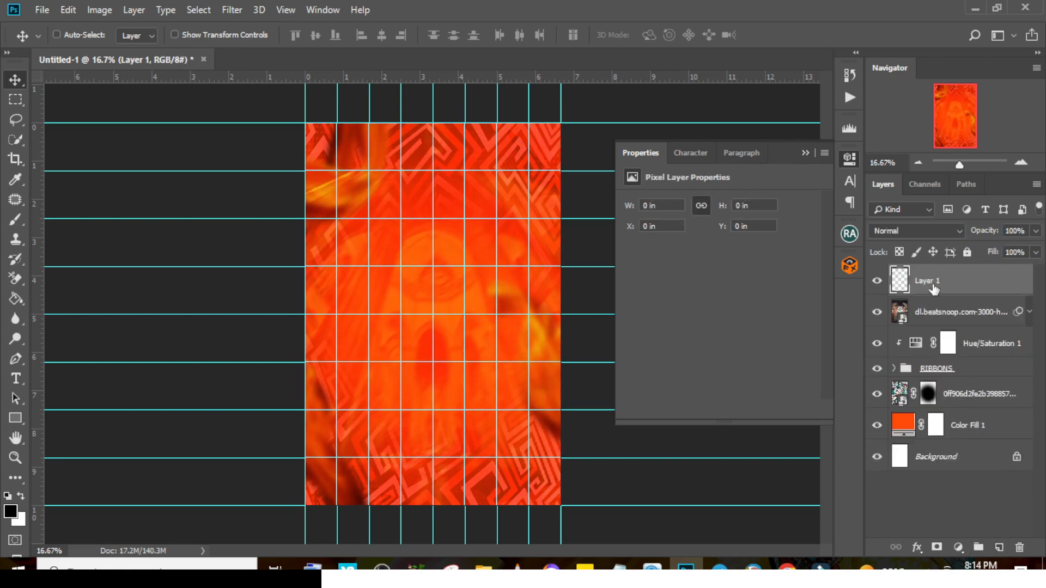
left_click_drag(932, 287, 936, 327)
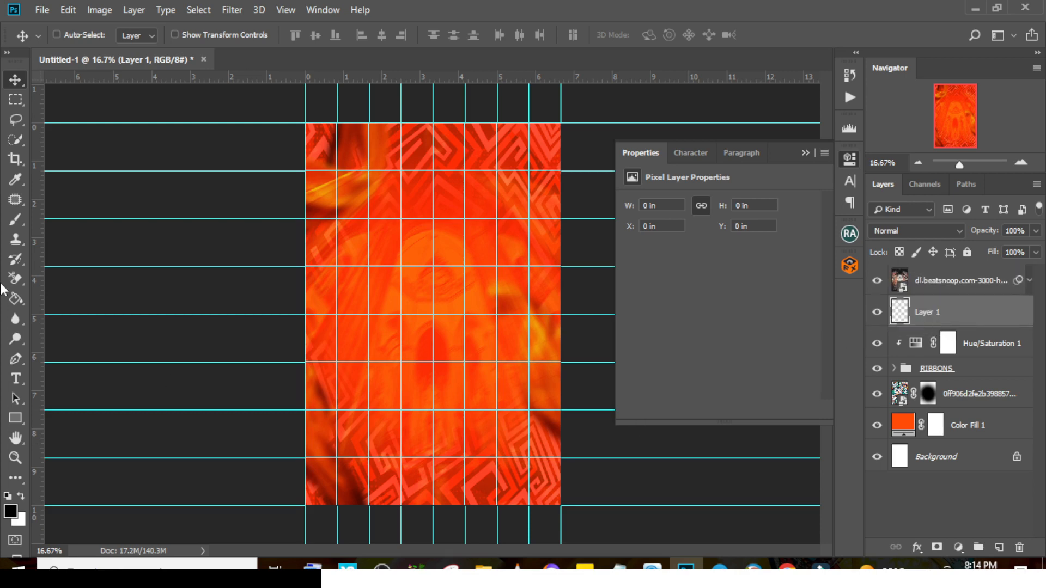
left_click(16, 220)
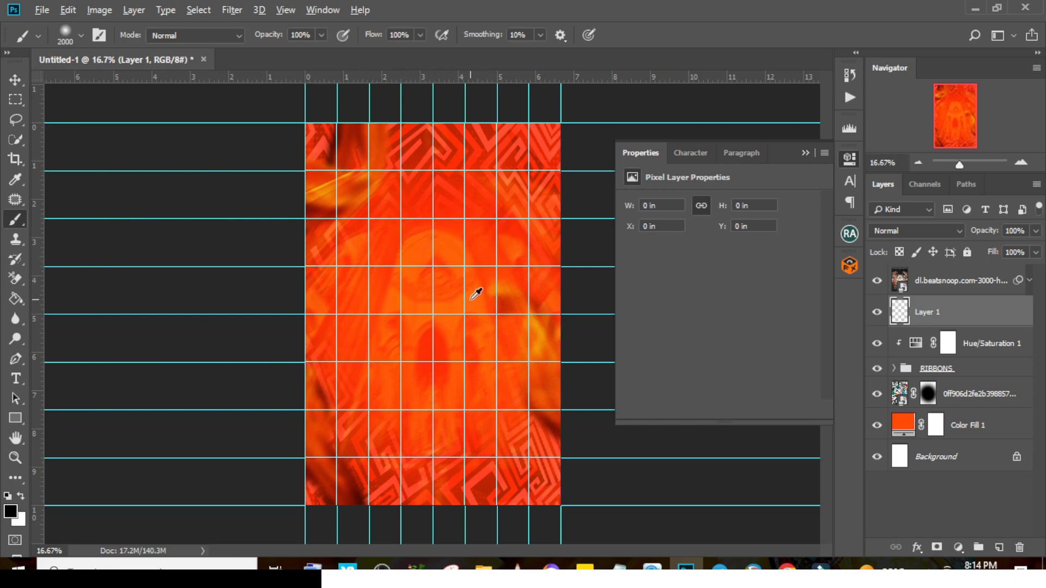
left_click(472, 298, "alt")
left_click(11, 515)
left_click(715, 287)
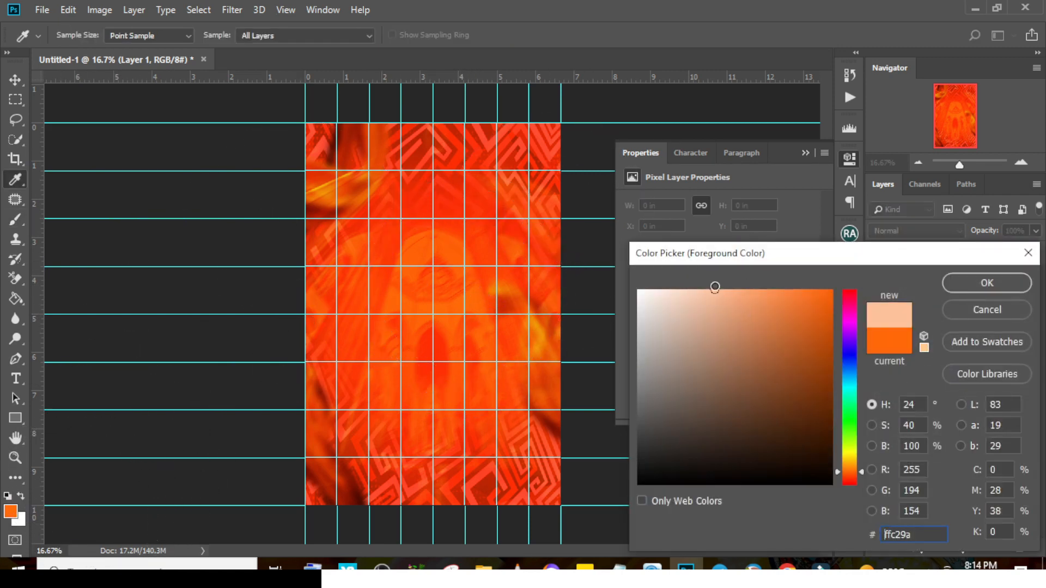
left_click(1022, 290)
Paint one soft peach glow in the middle of the poster with a 1600 px brush and set its layer to Soft Light.
key("b")
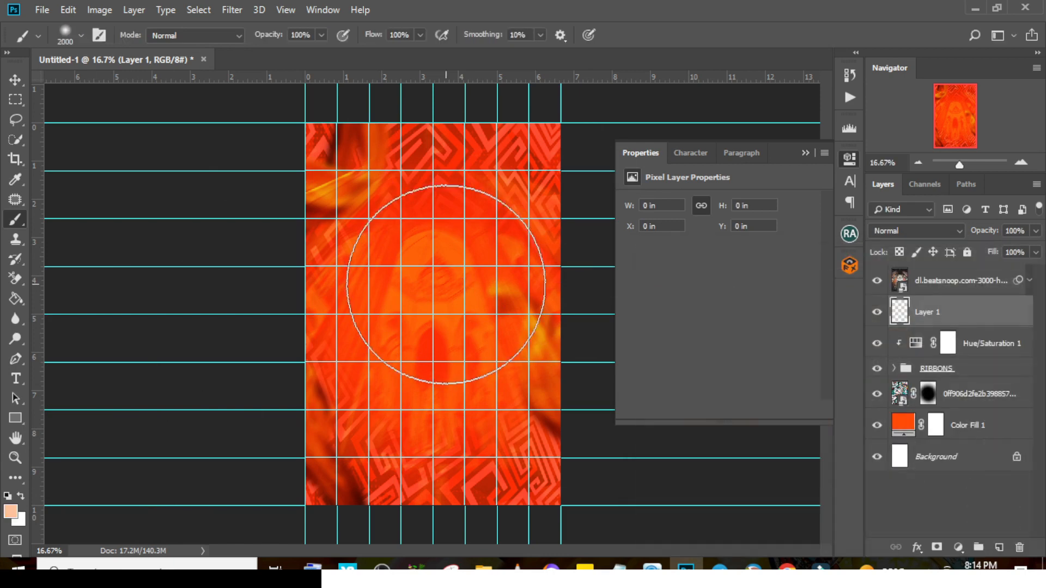
key("bracketleft")
key("bracketleft")
key("bracketleft")
key("bracketleft")
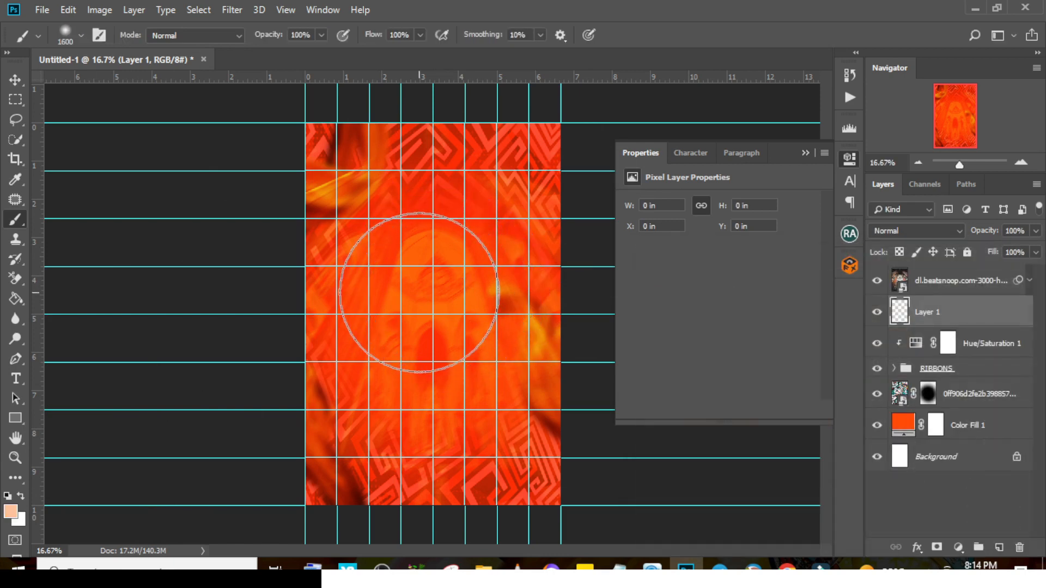
left_click(435, 289)
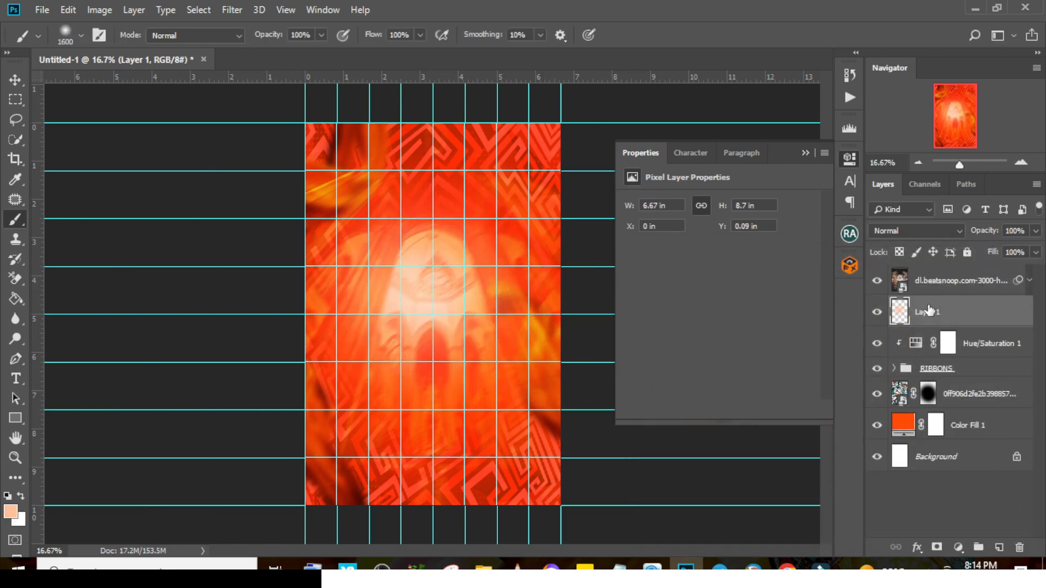
left_click(907, 230)
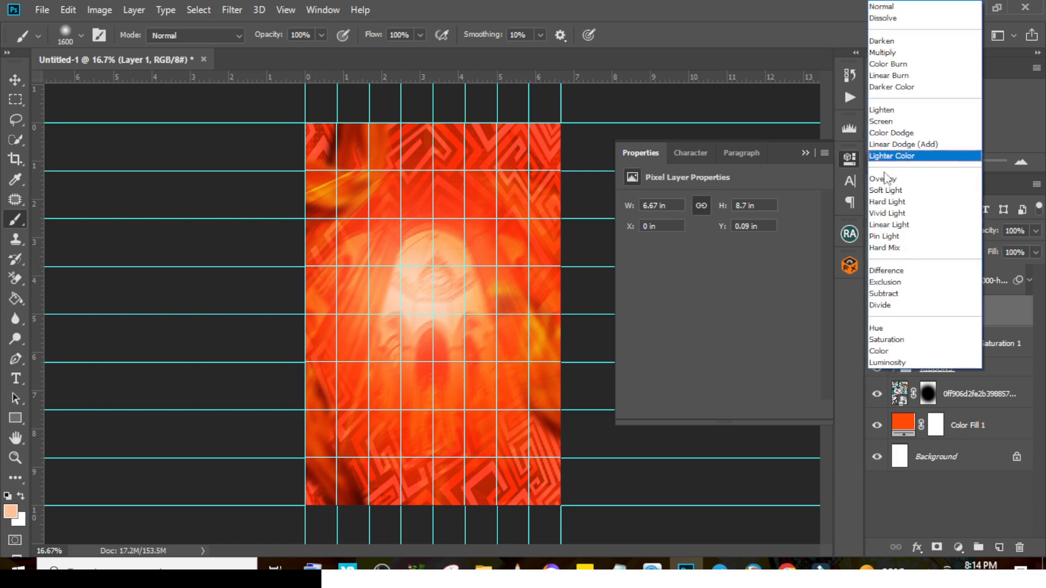
left_click(888, 190)
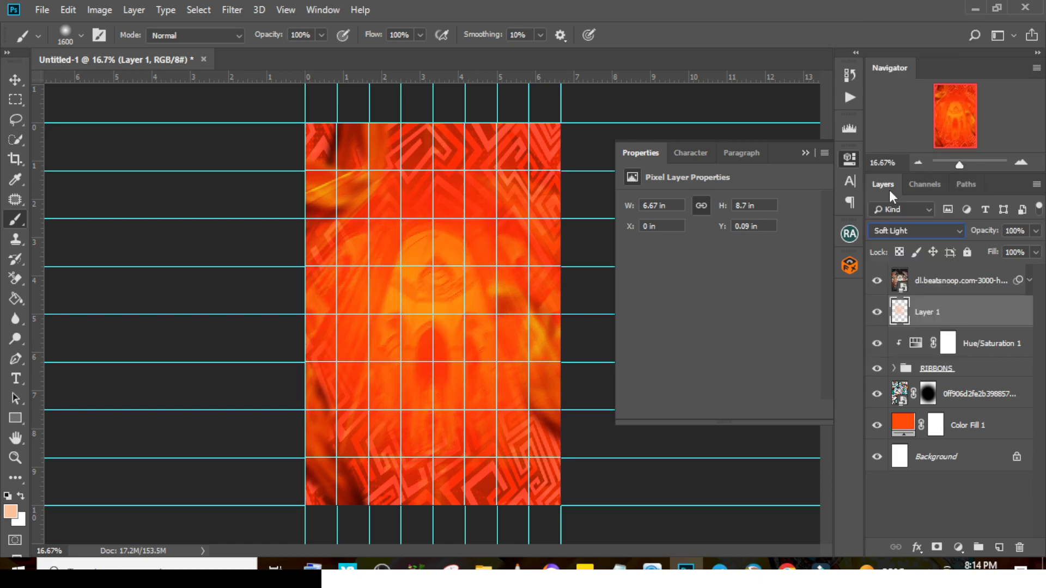
Duplicate the glow layer and move both glow layers above the church image.
key("ctrl+j")
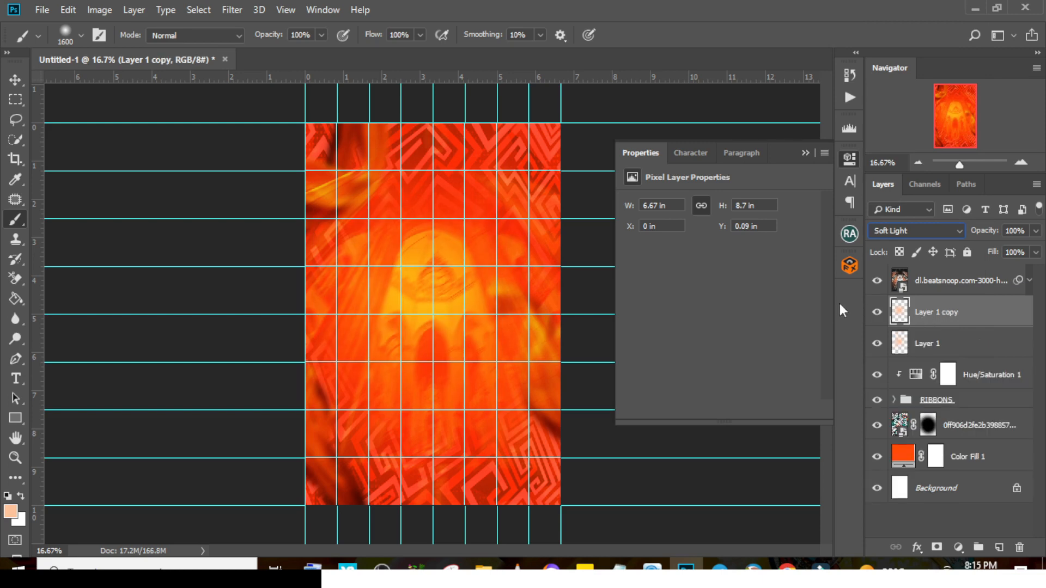
left_click(944, 344, "shift")
left_click_drag(944, 344, 938, 270)
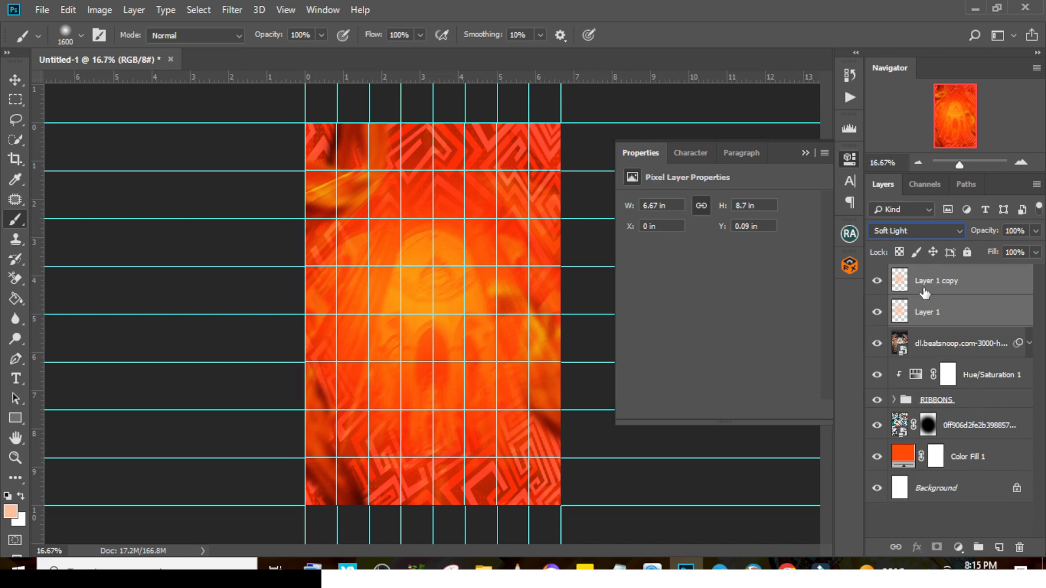
Set the duplicated glow layer to Screen and enlarge it to about 105%.
left_click(925, 289)
left_click(917, 227)
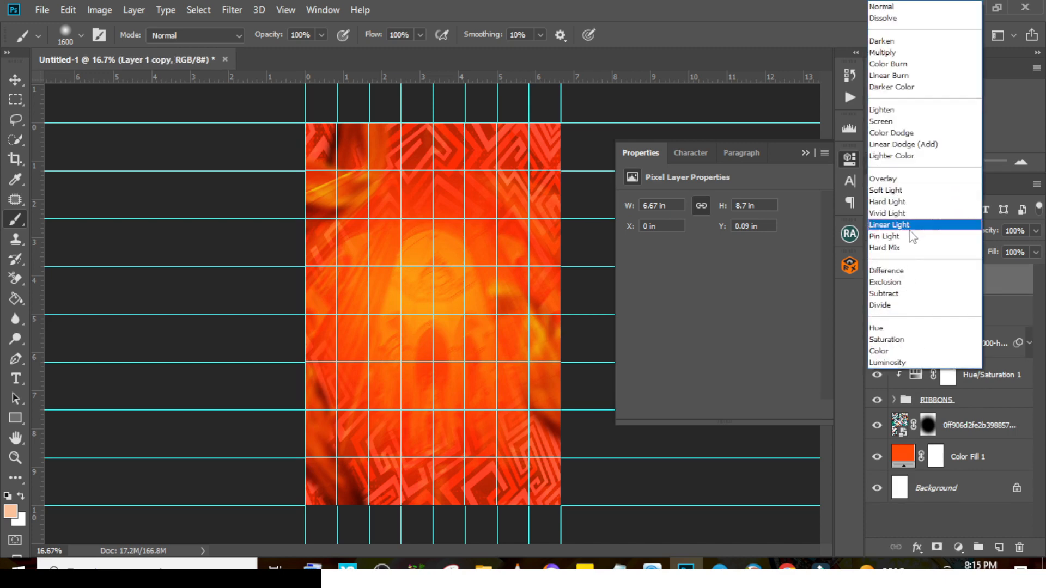
left_click(882, 122)
key("ctrl+t")
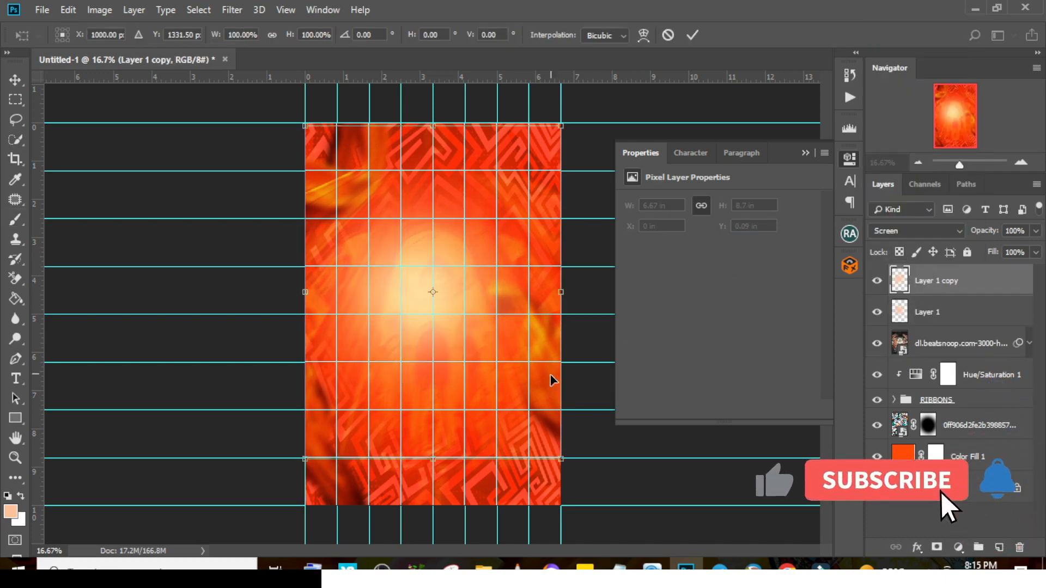
left_click_drag(562, 459, 586, 476)
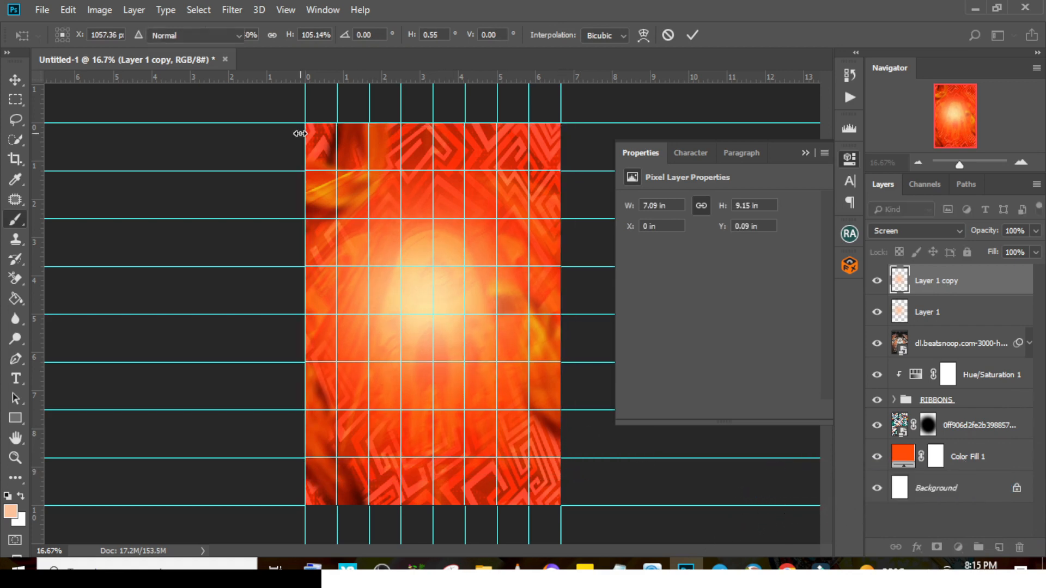
key("Return")
Move the original glow layer above its copy and set it to Linear Dodge (Add) at 21% opacity.
left_click_drag(917, 311, 927, 278)
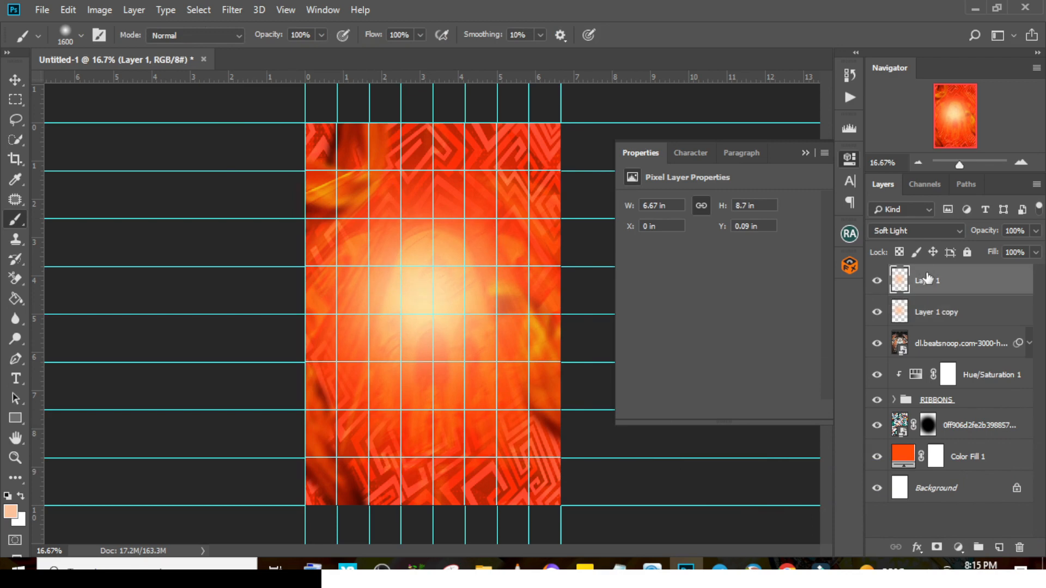
left_click(926, 231)
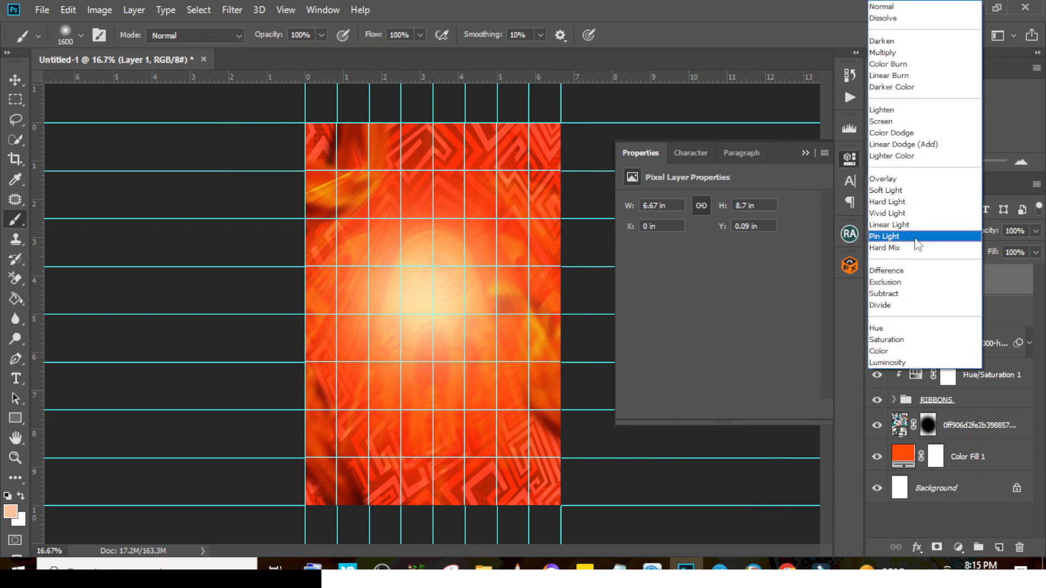
left_click(904, 140)
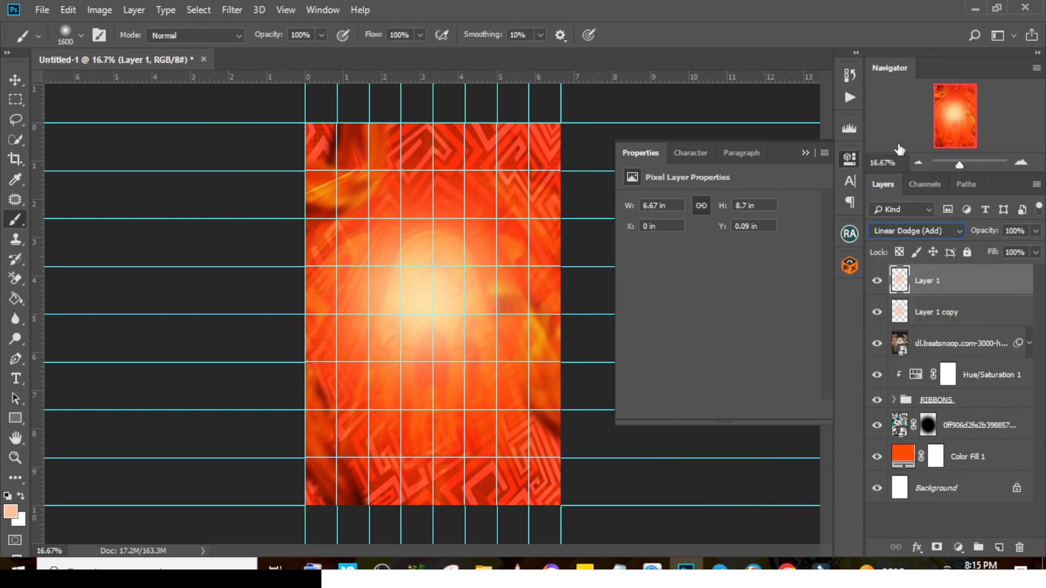
left_click(931, 314)
left_click(932, 280)
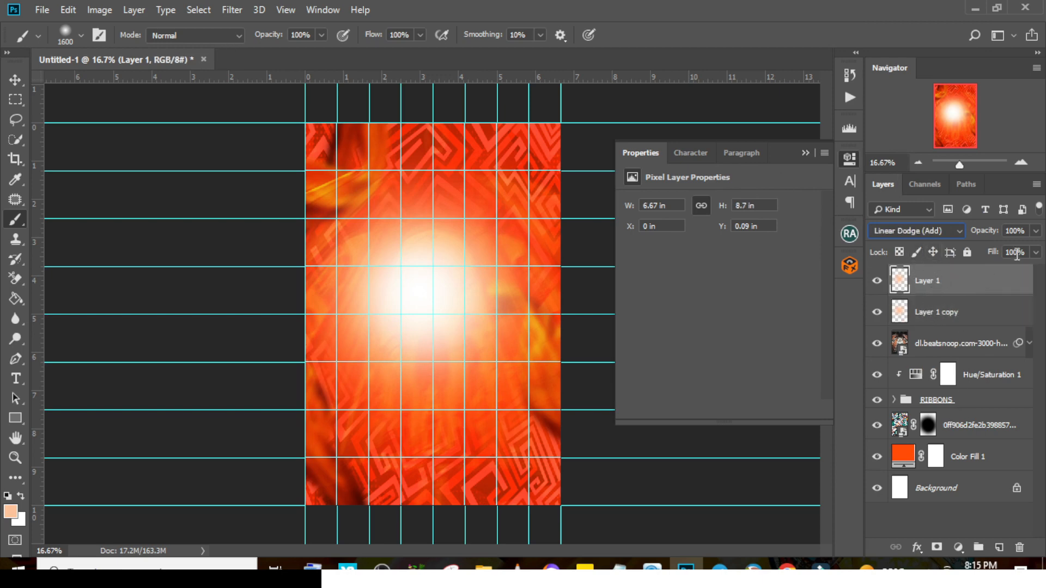
left_click(1035, 231)
left_click_drag(1025, 247, 996, 252)
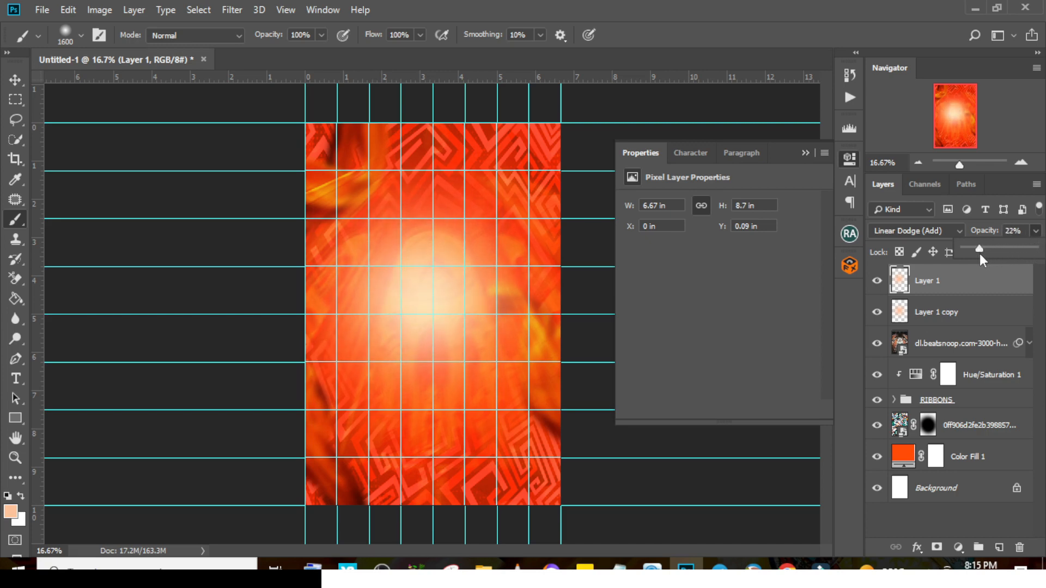
Group the two glow layers and name the group GLOW.
left_click(932, 344)
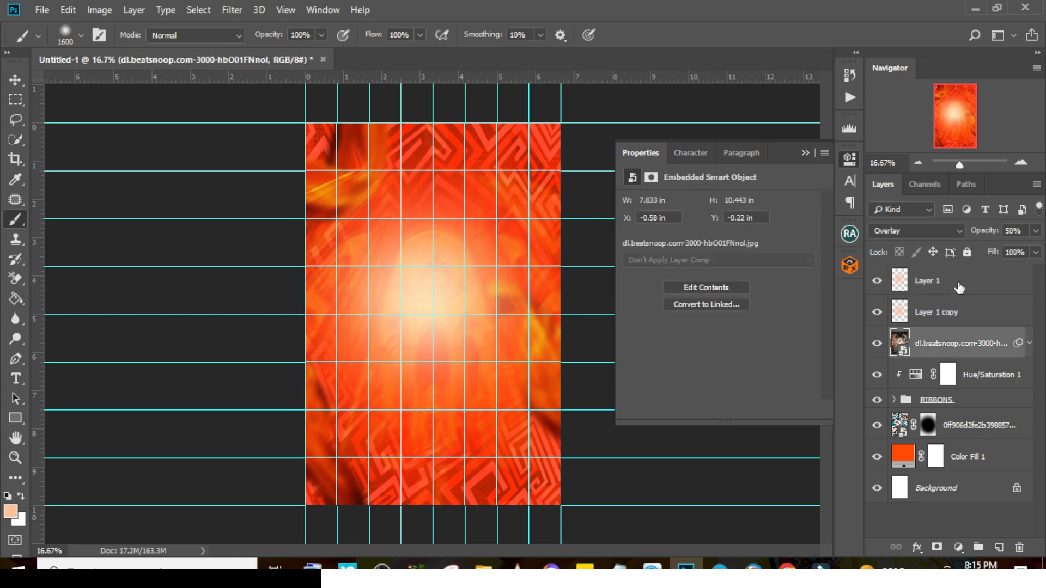
left_click(932, 285)
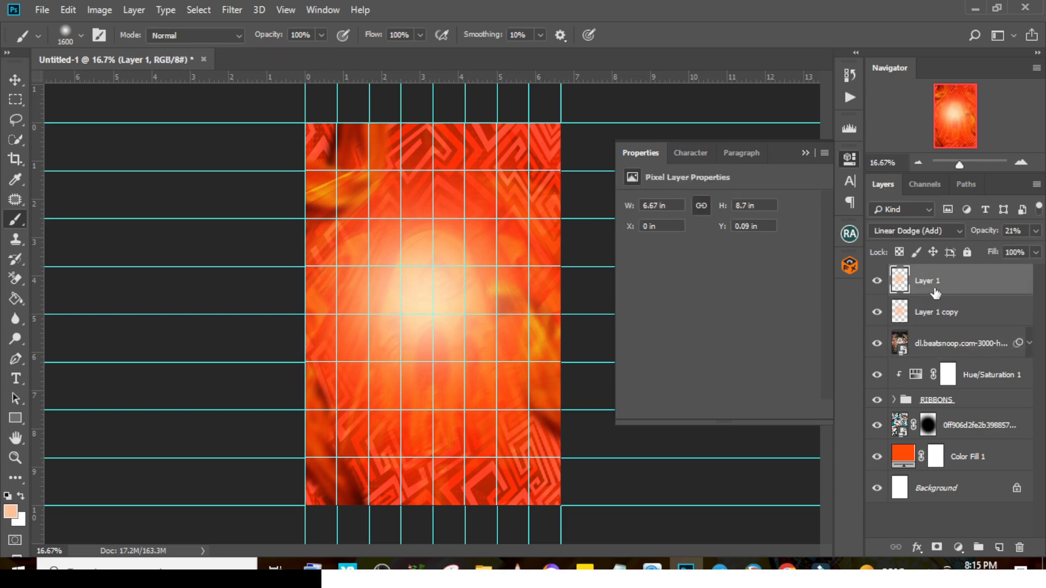
left_click(937, 317, "shift")
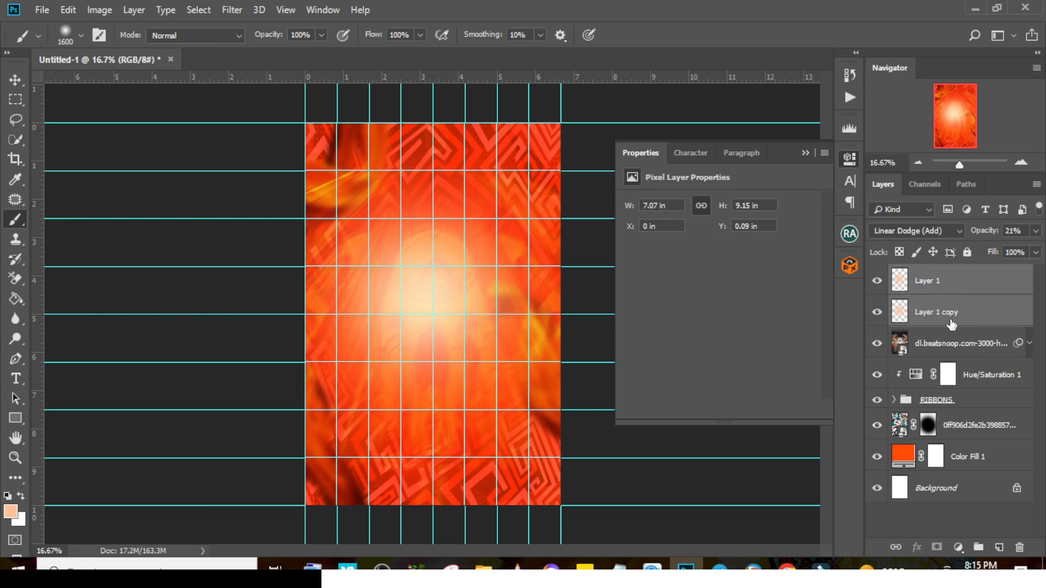
key("ctrl+g")
double_click(928, 274)
type("d")
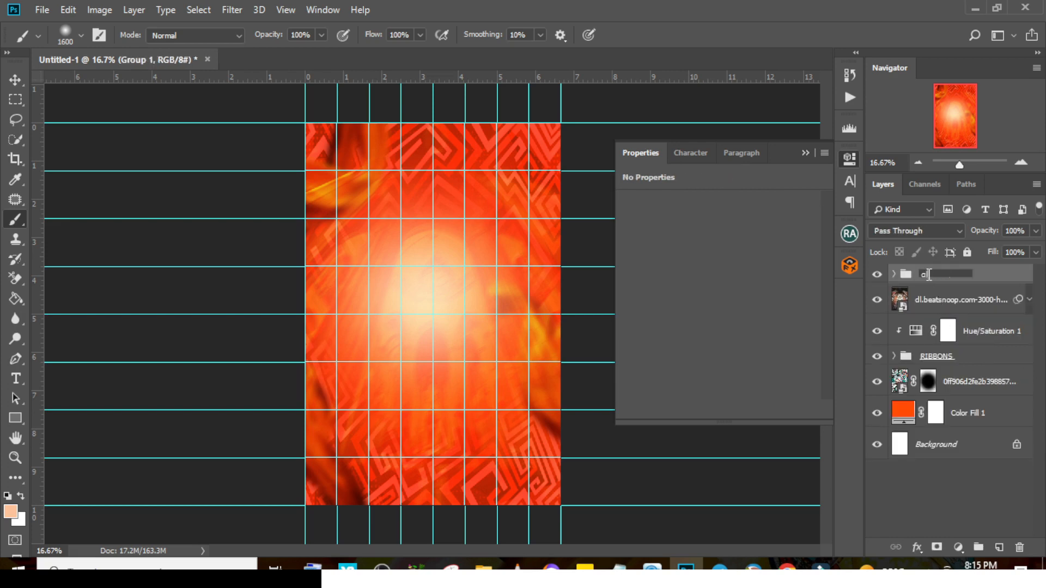
type("LOW")
key("Return")
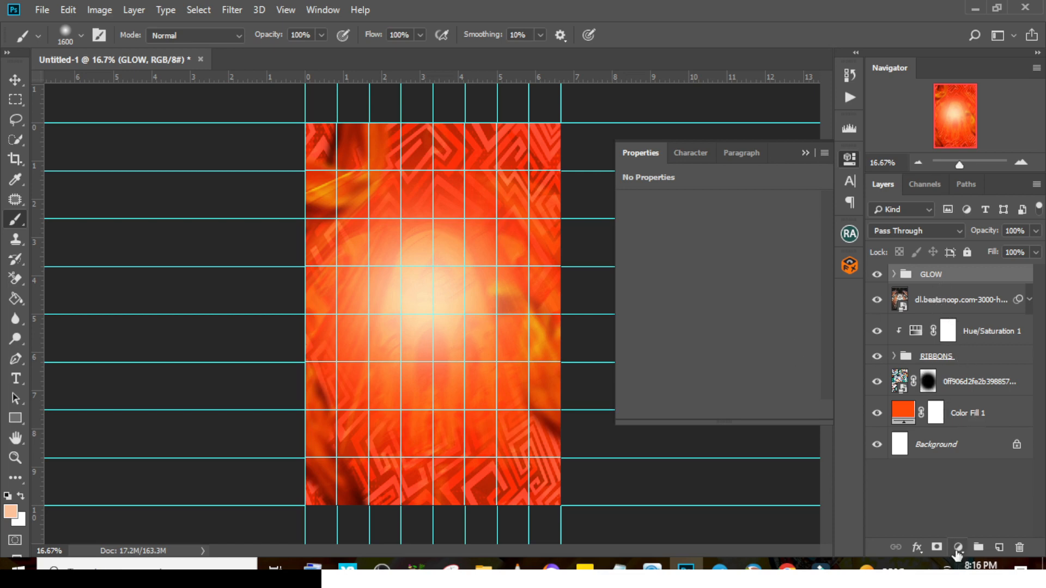
Add a Levels adjustment layer above the GLOW group with input shadows at 45 and output highlights lowered to about 167.
left_click(958, 547)
left_click(954, 341)
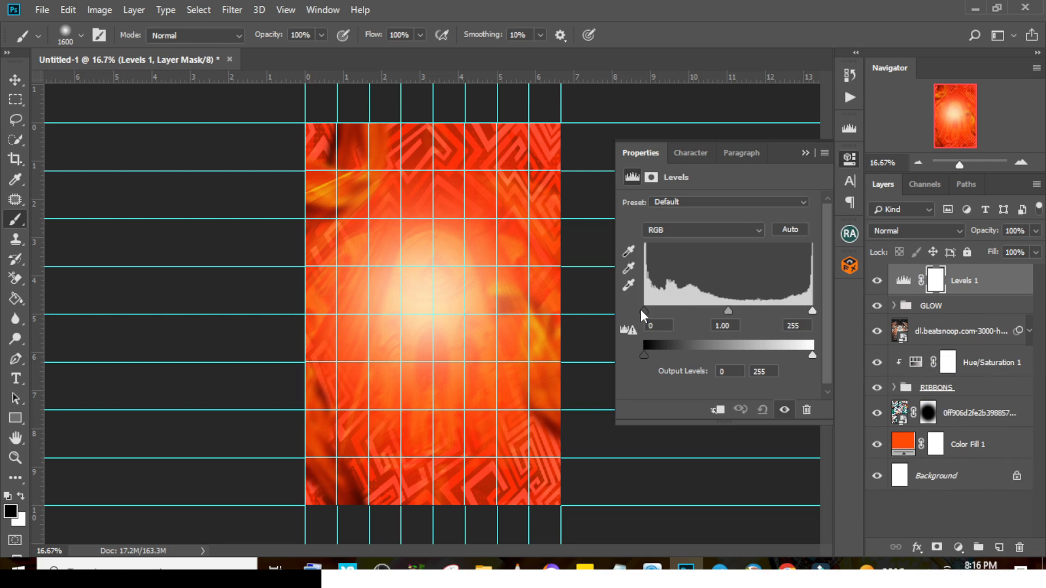
left_click_drag(643, 310, 670, 311)
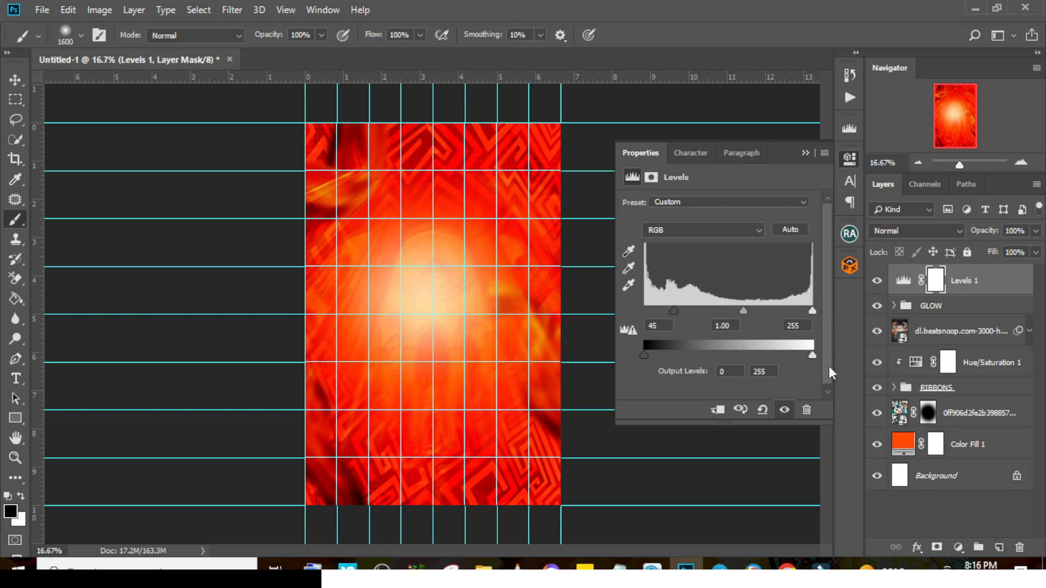
left_click_drag(812, 356, 764, 348)
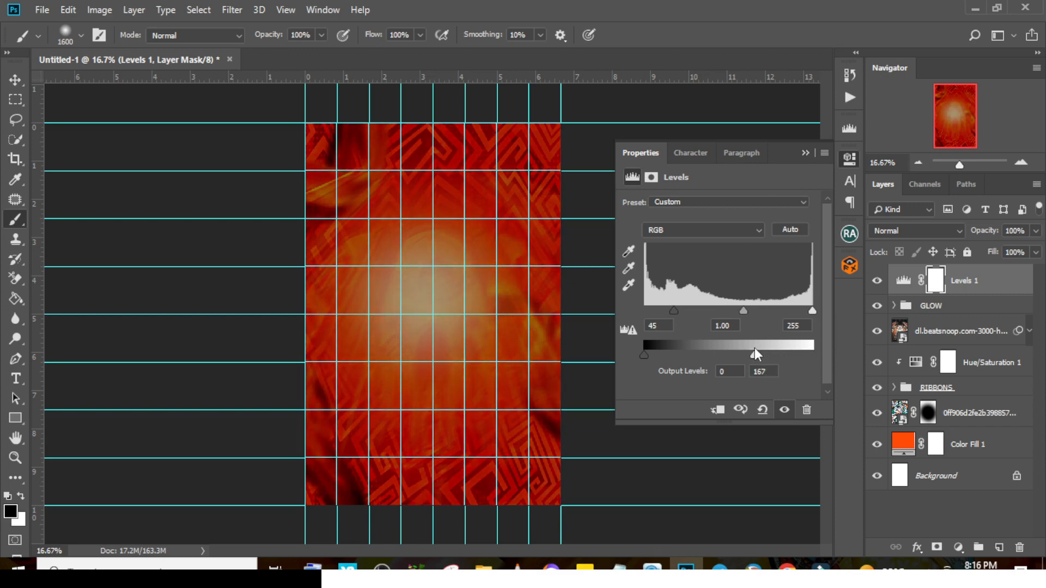
Paint black on the Levels layer mask with a 1900 px soft brush over the poster's center and its surroundings, leaving the edges darkened.
left_click(936, 282)
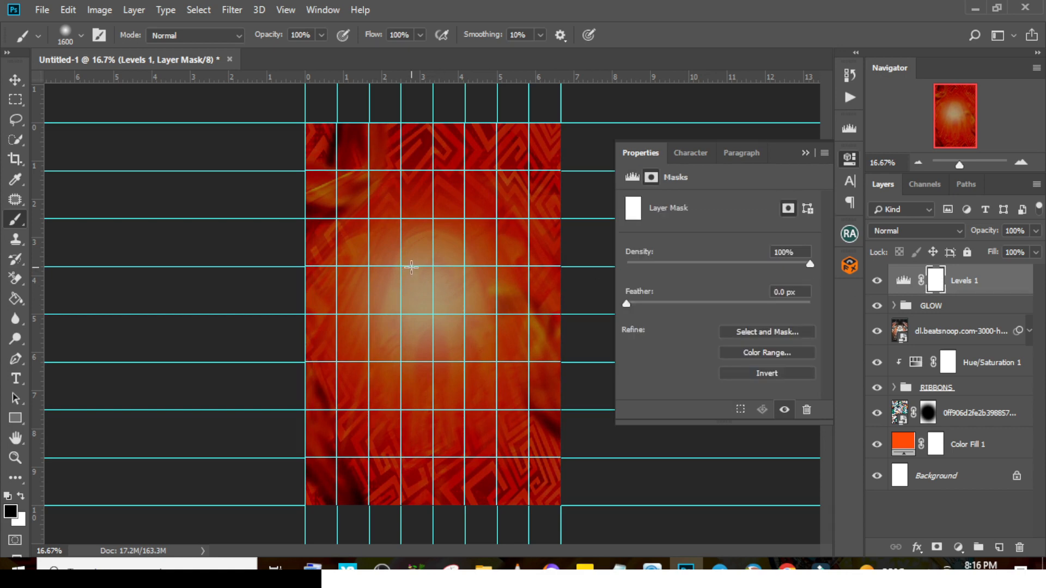
left_click(805, 153)
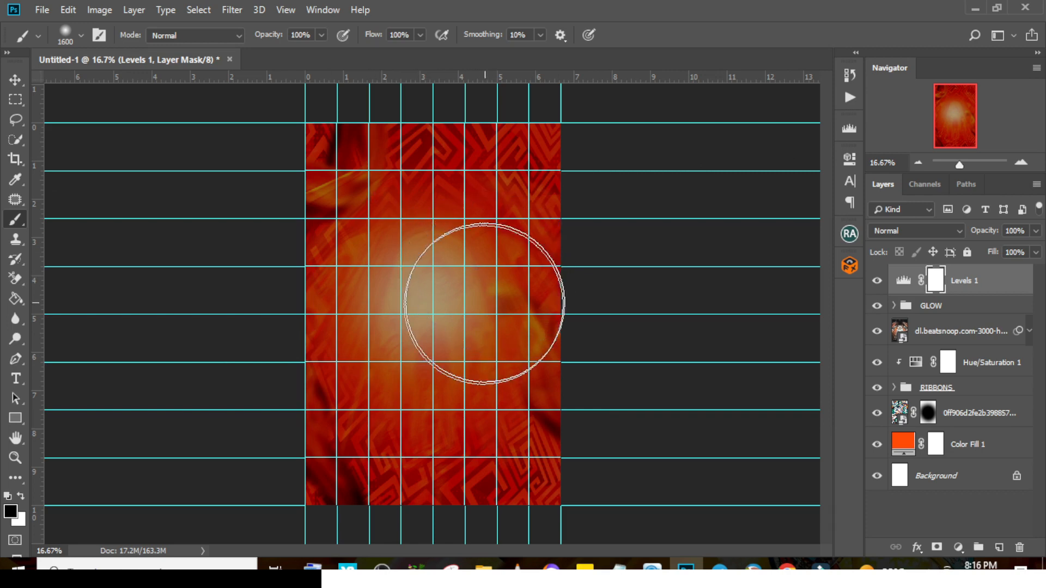
key("bracketright")
key("bracketright")
key("bracketright")
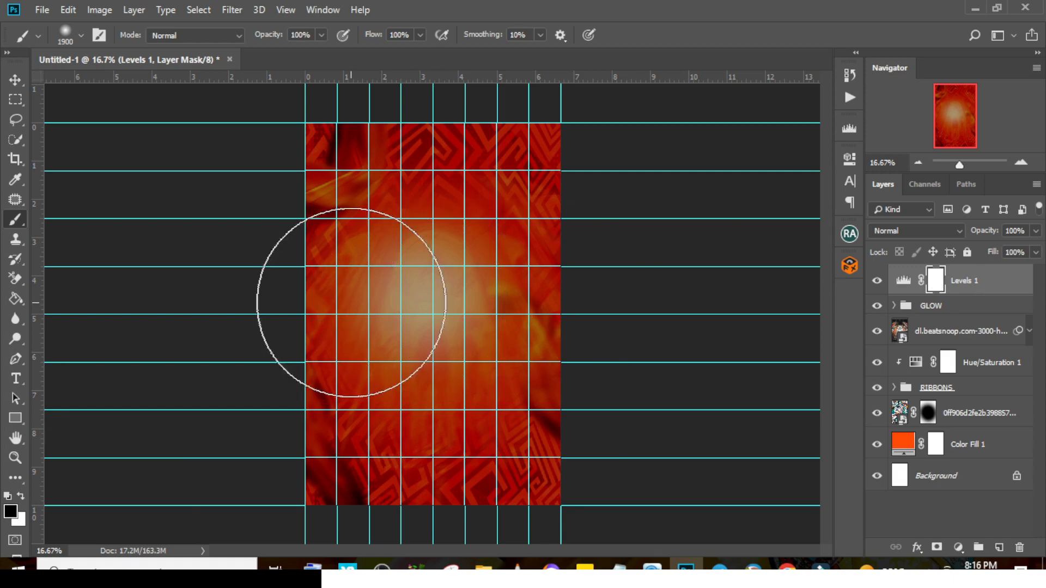
left_click(430, 281)
left_click(444, 335)
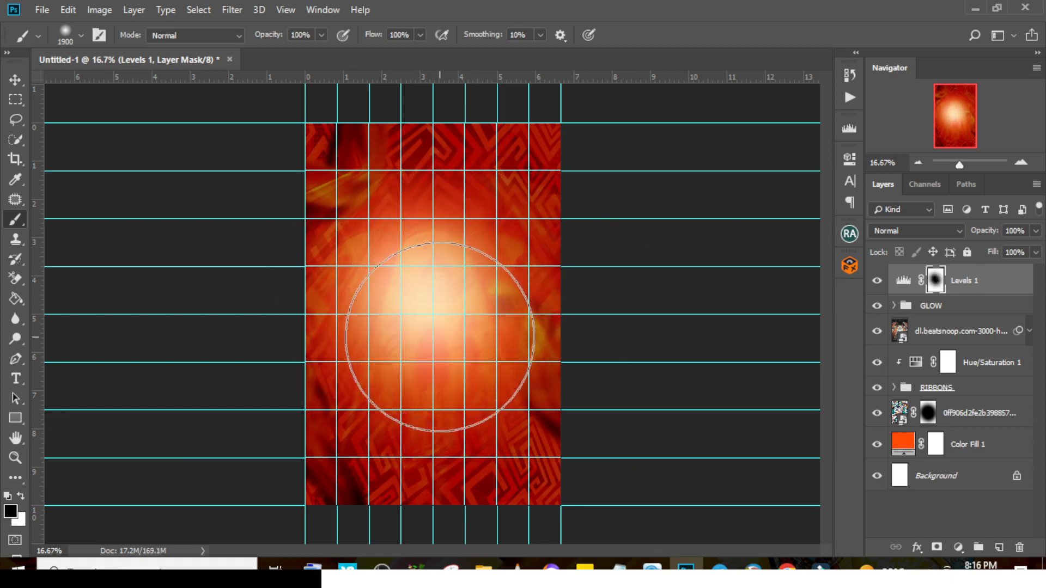
left_click(429, 349)
mouse_move(407, 357)
left_mouse_down()
mouse_move(453, 278)
mouse_move(395, 250)
mouse_move(350, 310)
left_mouse_up()
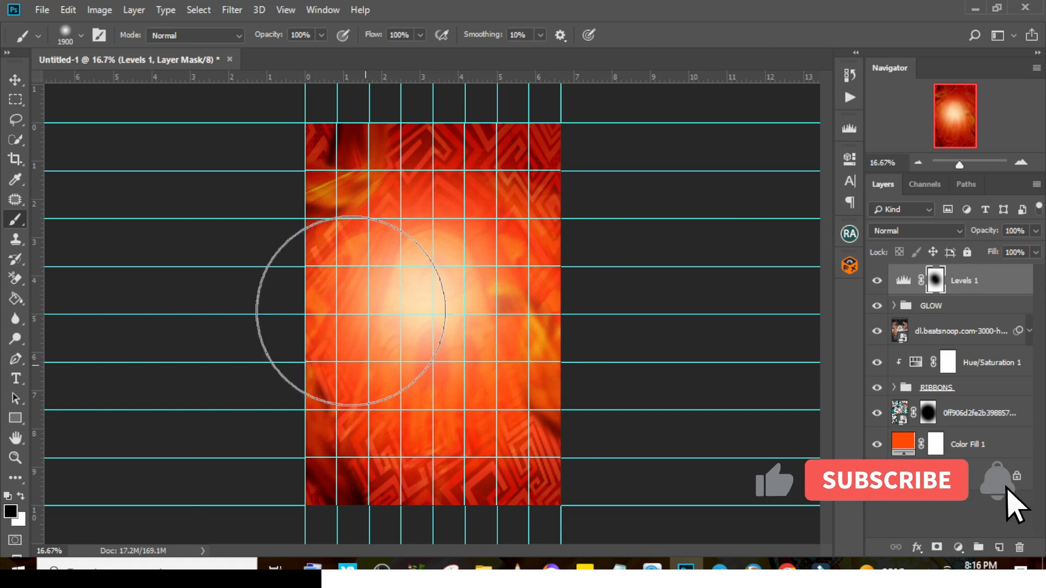
Group all layers from the Levels adjustment down to the color fill and name the group BG.
left_click(982, 286)
left_click(988, 440, "shift")
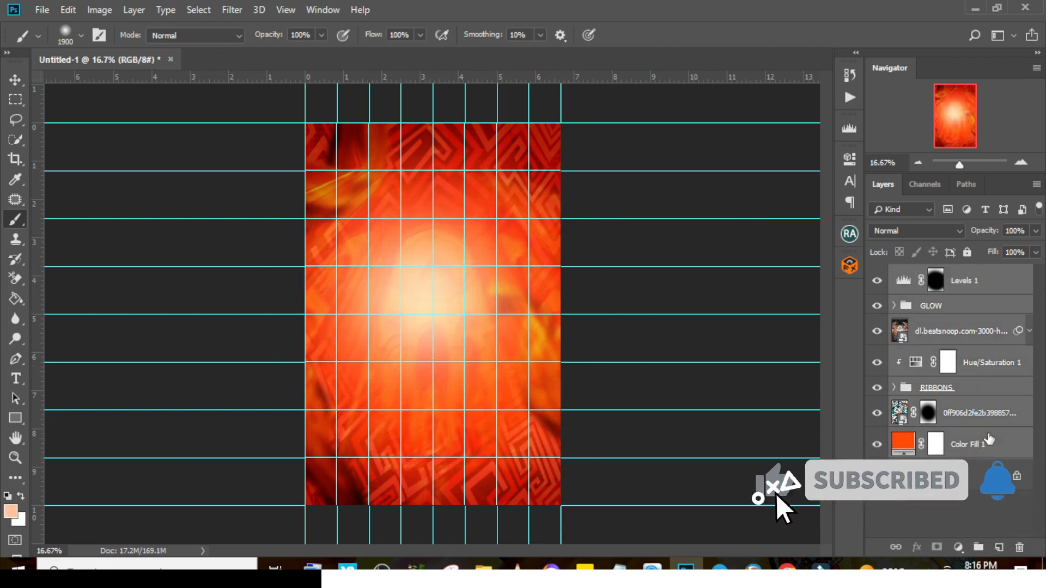
key("ctrl+g")
double_click(932, 274)
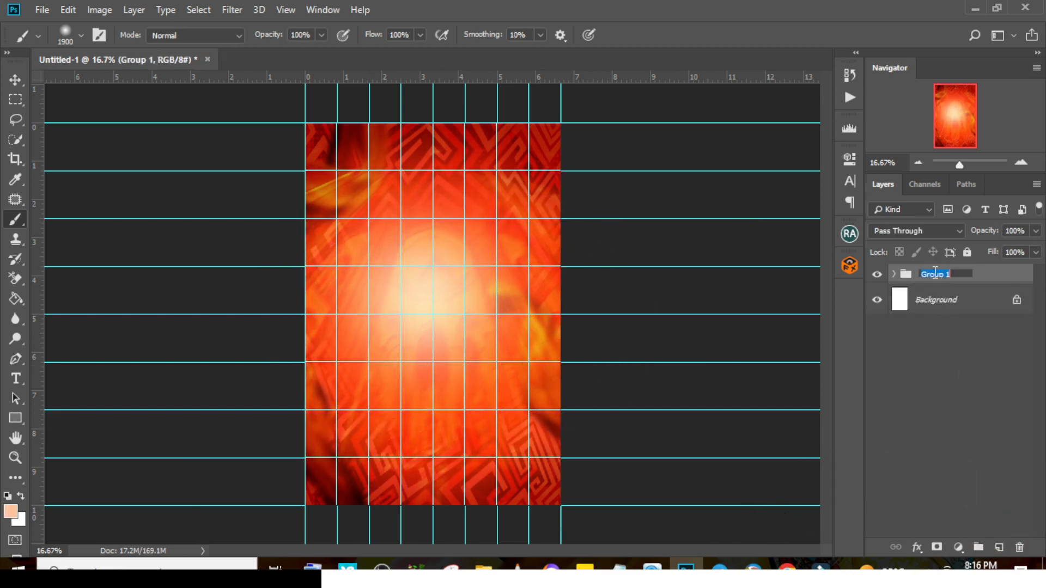
type("BG")
key("Return")
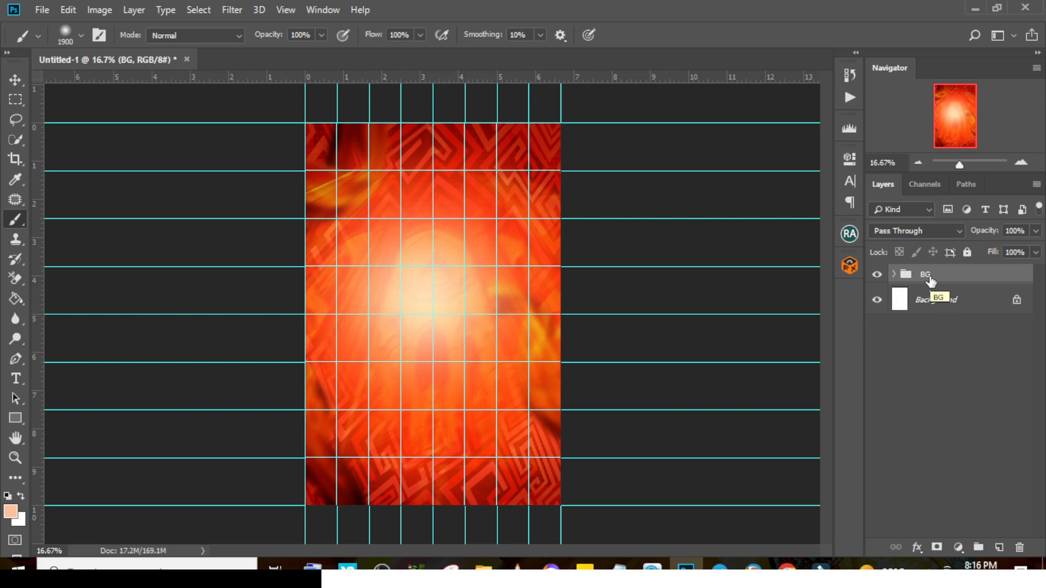
Place the lantern image pngwing.com from the resource folder into the poster.
left_click(483, 565)
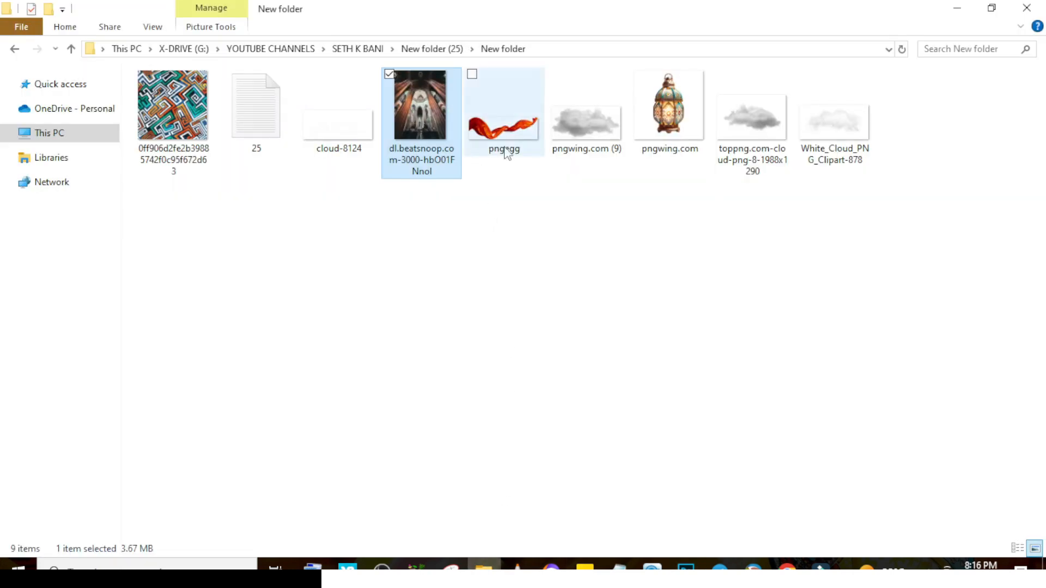
left_click(661, 100)
left_click_drag(661, 99, 493, 357)
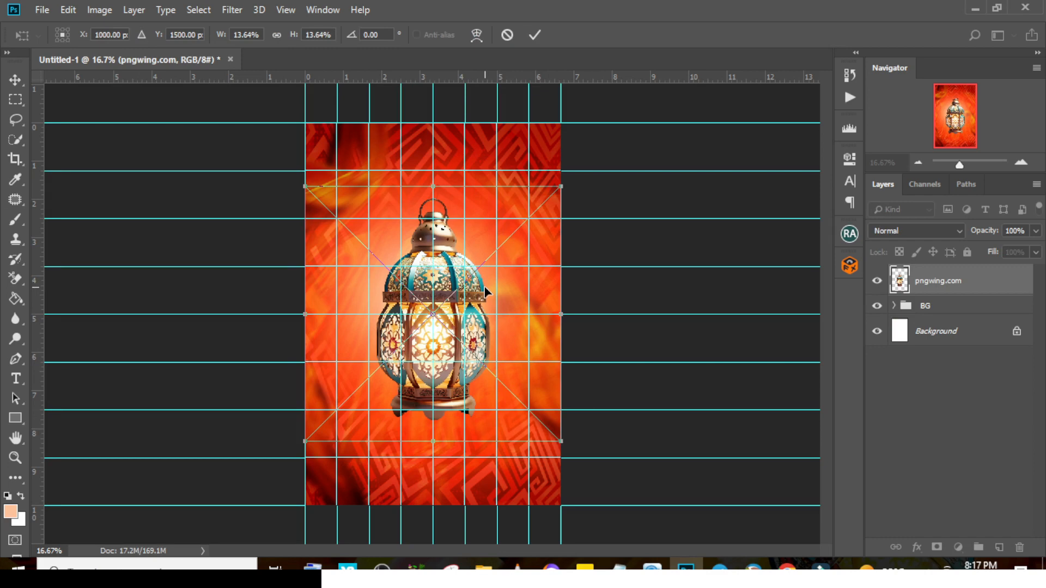
Move the placed lantern straight down to a vertical position of 1814 px and commit the placement.
key("shift+Down")
key("shift+Down")
key("shift+Down")
key("shift+Down")
key("shift+Down")
key("shift+Down")
key("shift+Down")
key("shift+Down")
key("shift+Down")
key("shift+Down")
key("shift+Down")
key("shift+Down")
key("shift+Down")
key("shift+Down")
key("shift+Down")
key("shift+Down")
key("shift+Down")
key("shift+Down")
key("shift+Down")
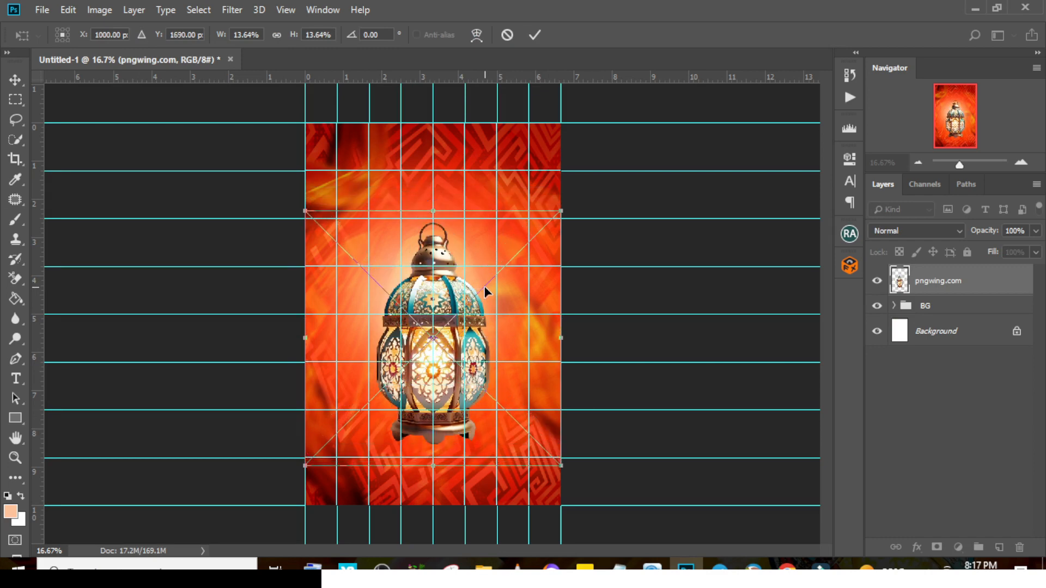
key("shift+Down")
key("shift+Down")
key("shift+Down")
key("shift+Down")
key("shift+Down")
key("shift+Down")
key("shift+Down")
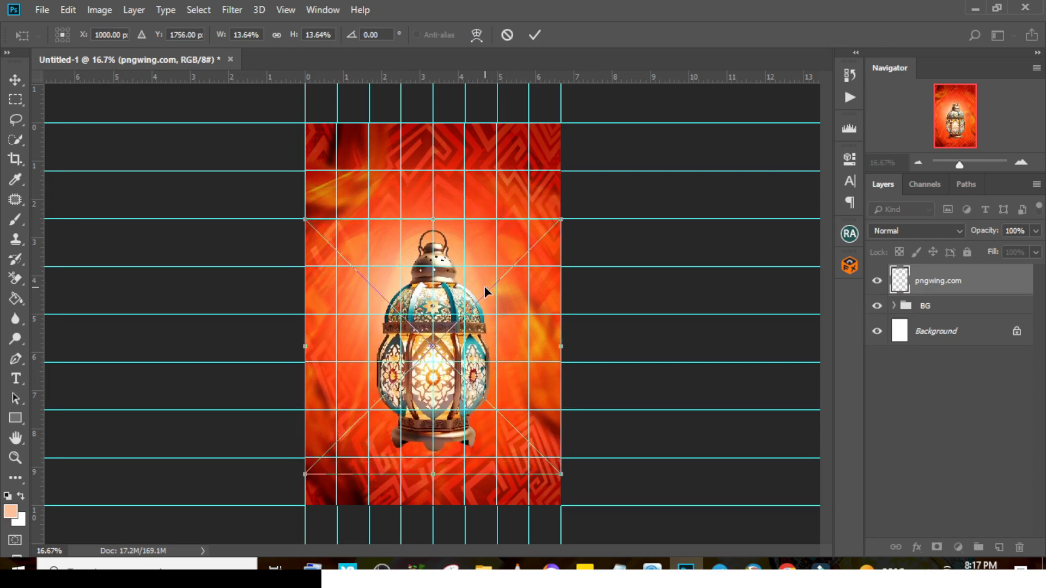
key("shift+Down")
key("shift+Down")
key("shift+Down")
key("shift+Down")
key("shift+Down")
key("shift+Down")
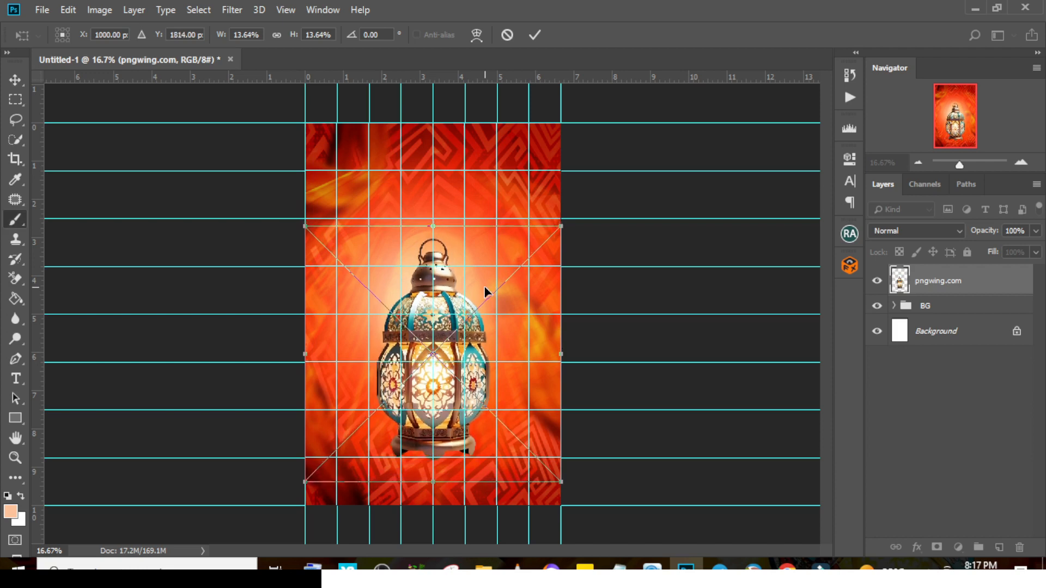
key("Return")
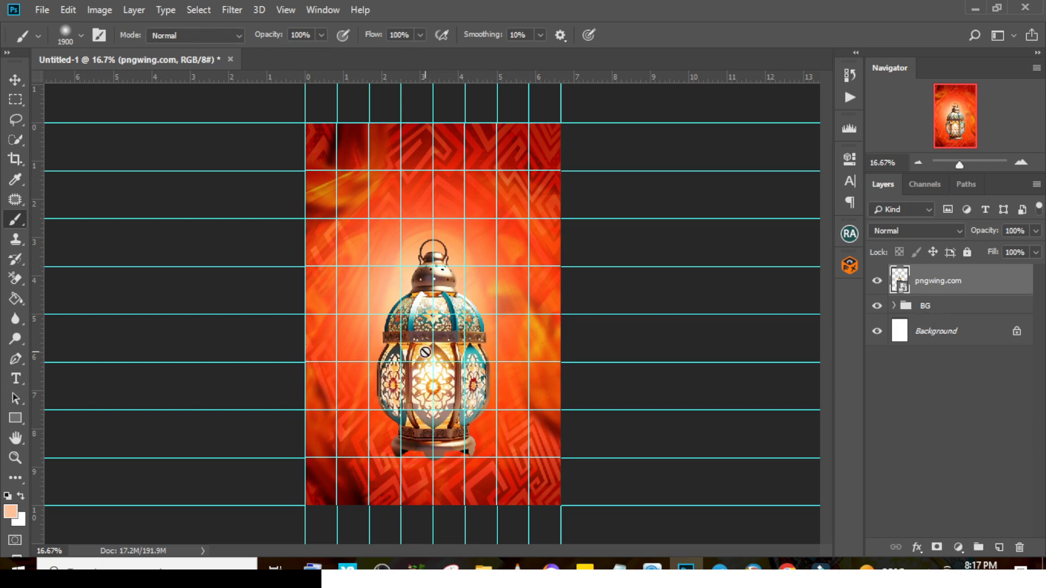
Open the Camera Raw Filter on the lantern and set Contrast to +81, Texture to +100 and Clarity to +66.
left_click(230, 10)
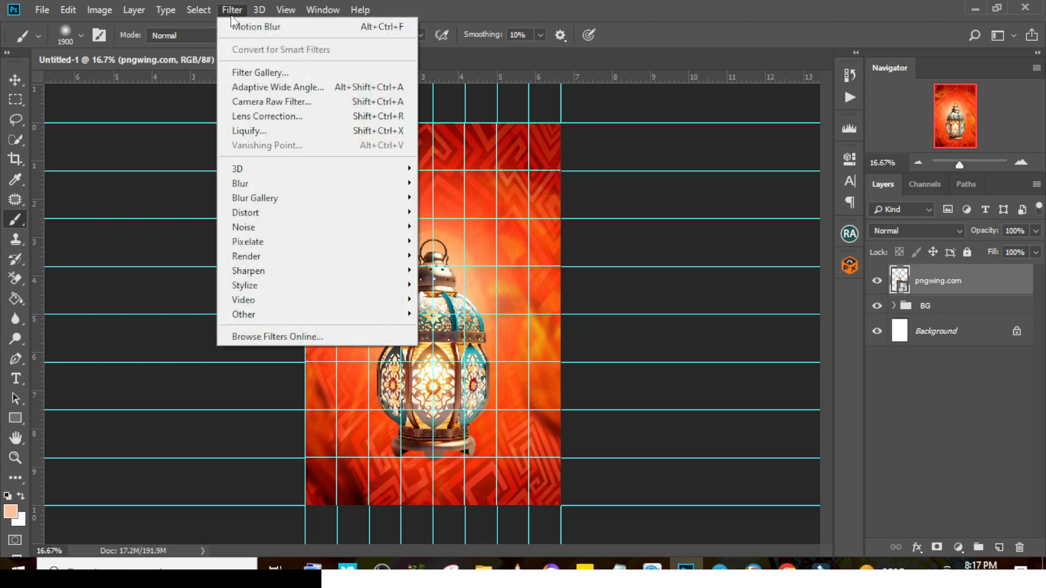
left_click(273, 105)
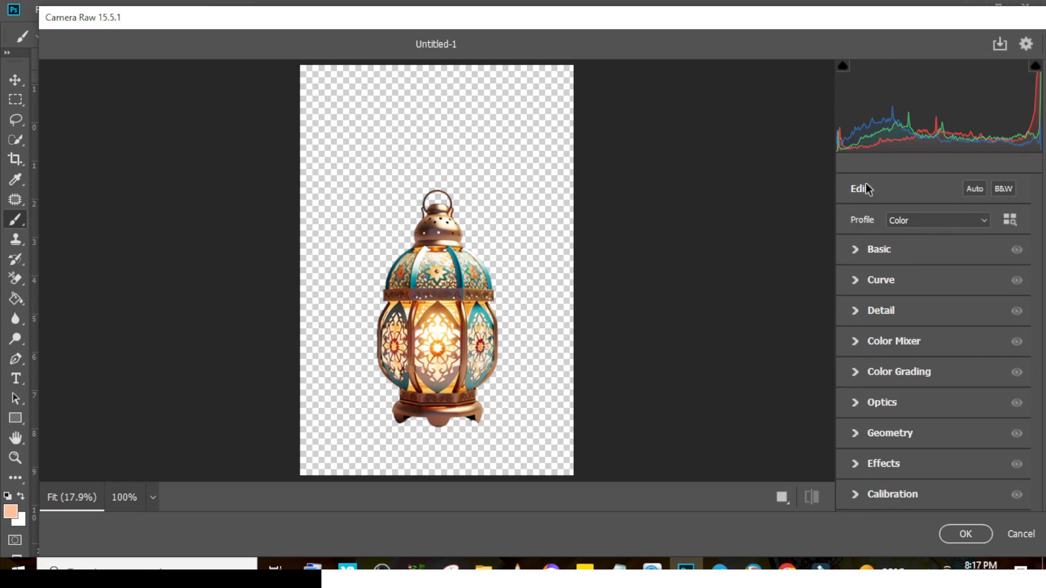
left_click(855, 249)
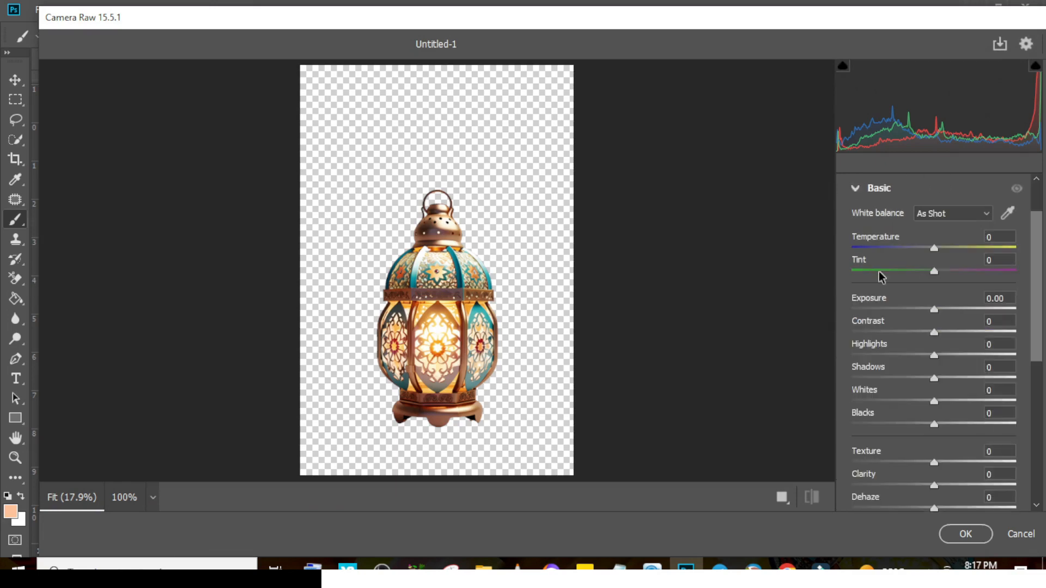
left_click_drag(936, 335, 1003, 337)
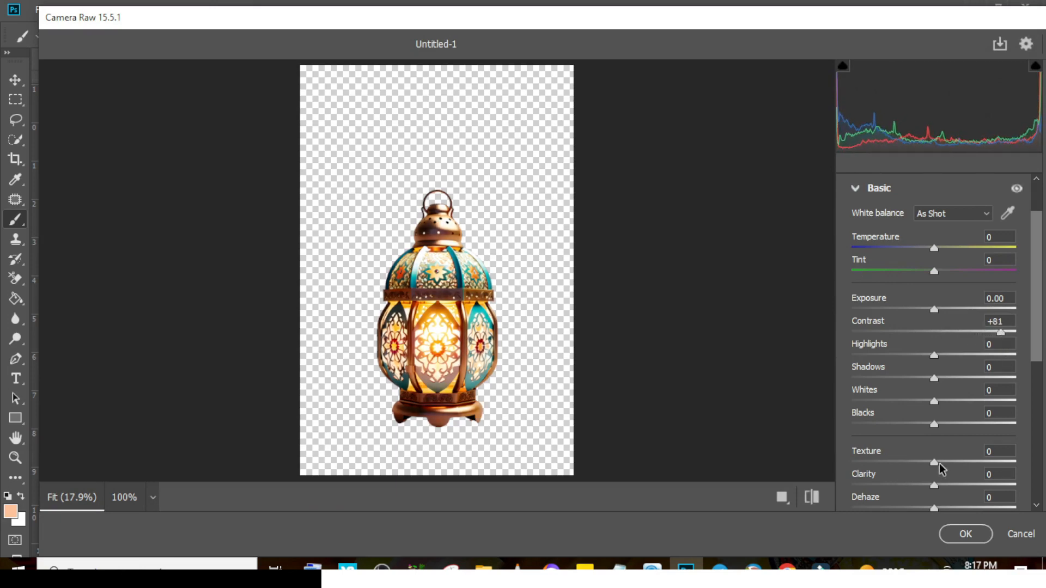
left_click_drag(935, 464, 1041, 457)
left_click_drag(934, 486, 988, 487)
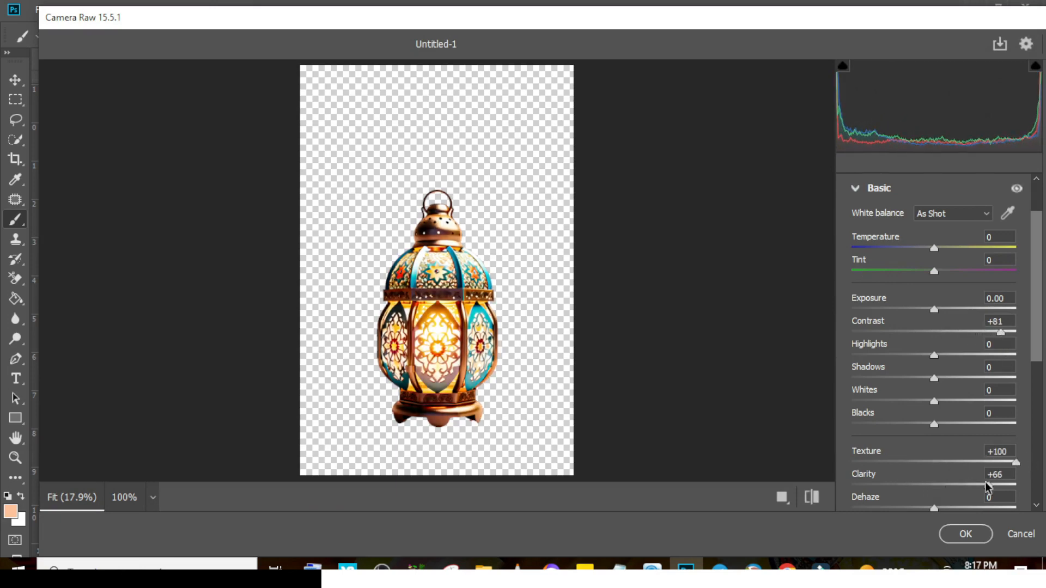
Increase the lantern's Sharpening to about the middle of its range, apply the Camera Raw filter and collapse the layer's smart filter list.
left_click(853, 190)
left_click(855, 309)
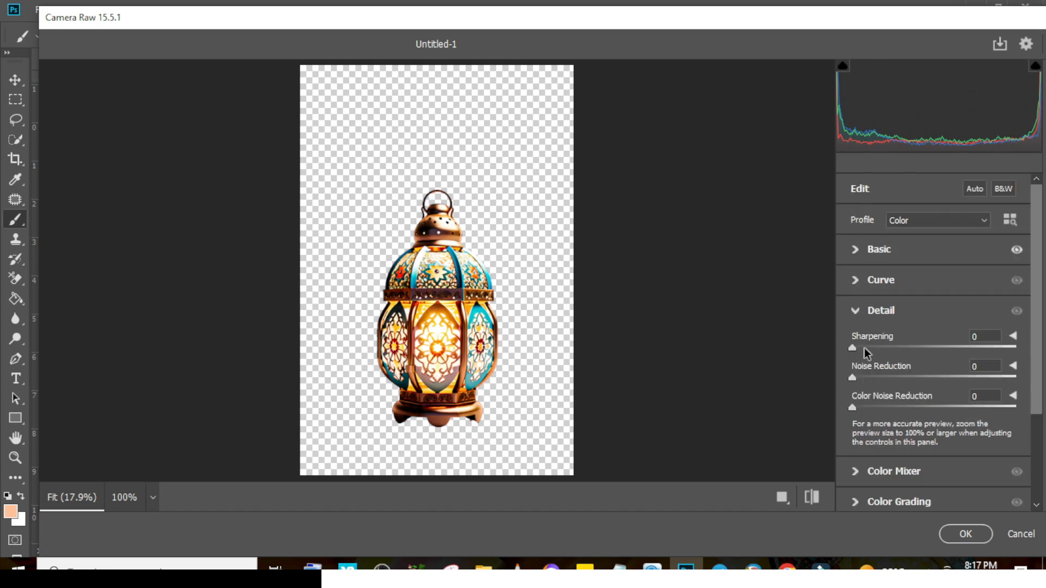
left_click_drag(930, 338, 929, 348)
left_click(967, 535)
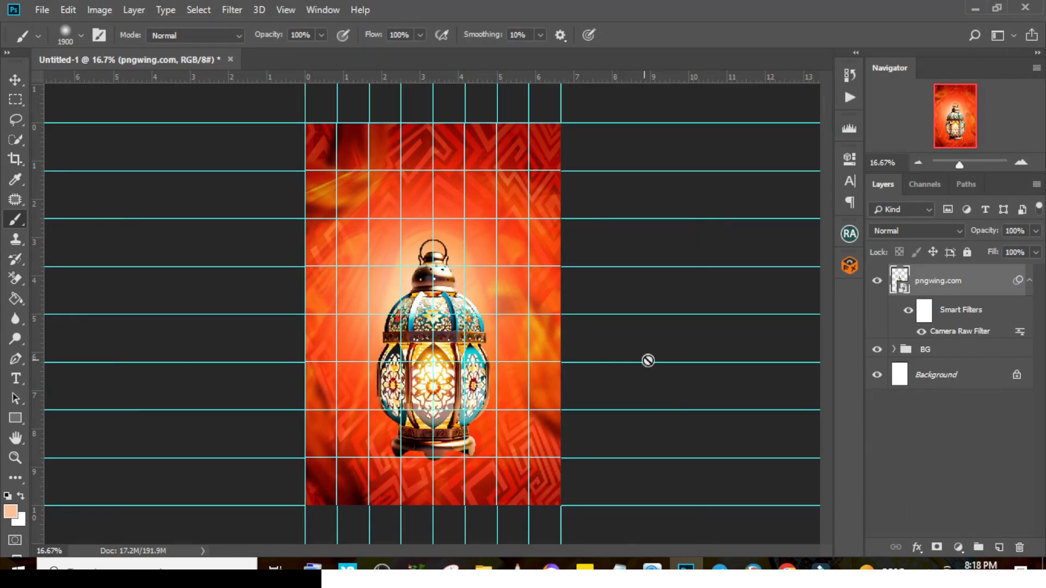
left_click(1029, 282)
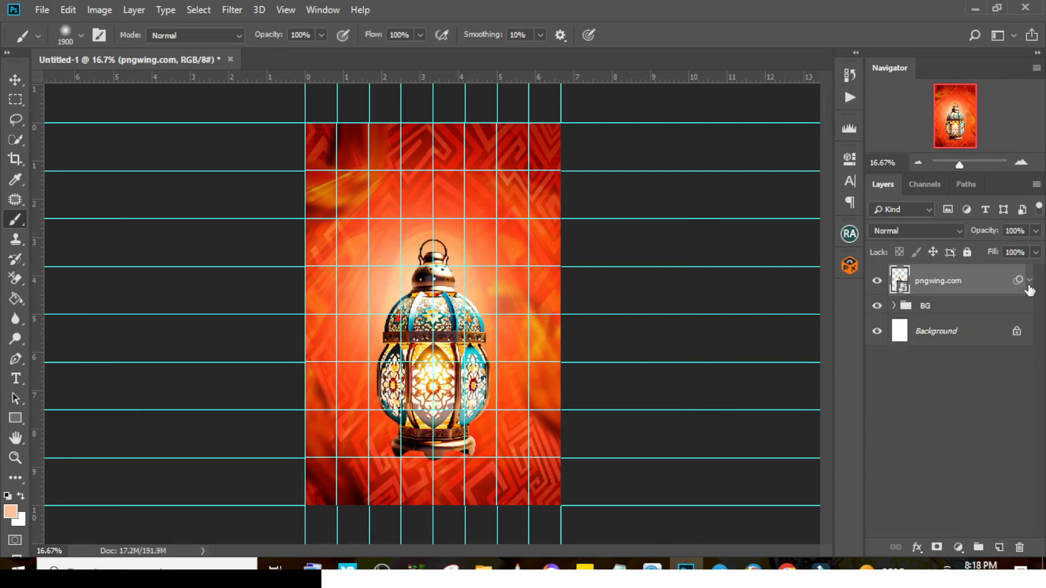
On a new layer between the lantern and the BG group, paint a soft black (000000) shadow behind the lantern with a 1300 px brush.
left_click(972, 315)
left_click(998, 547)
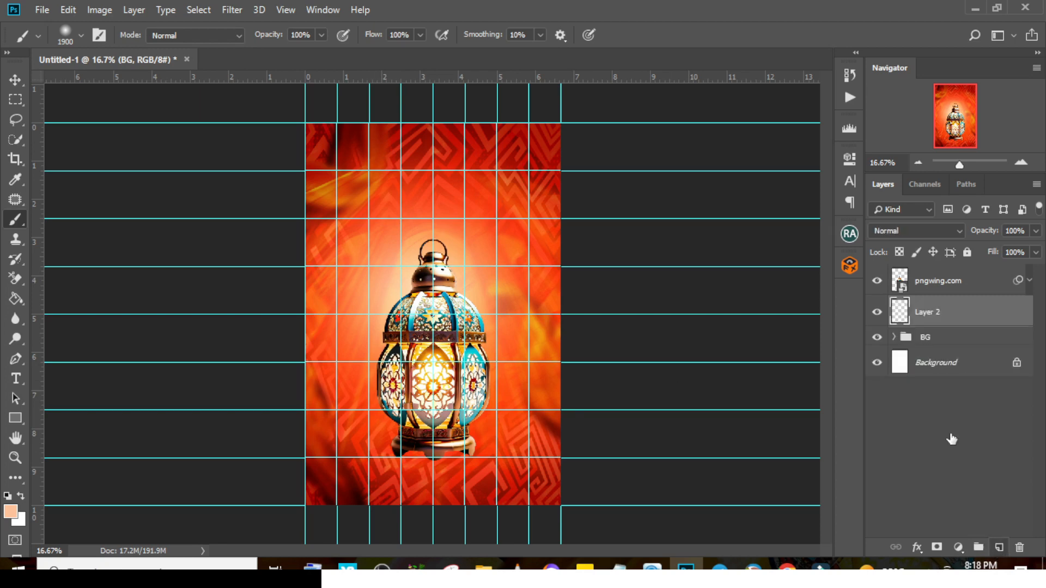
left_click(11, 512)
type("000000")
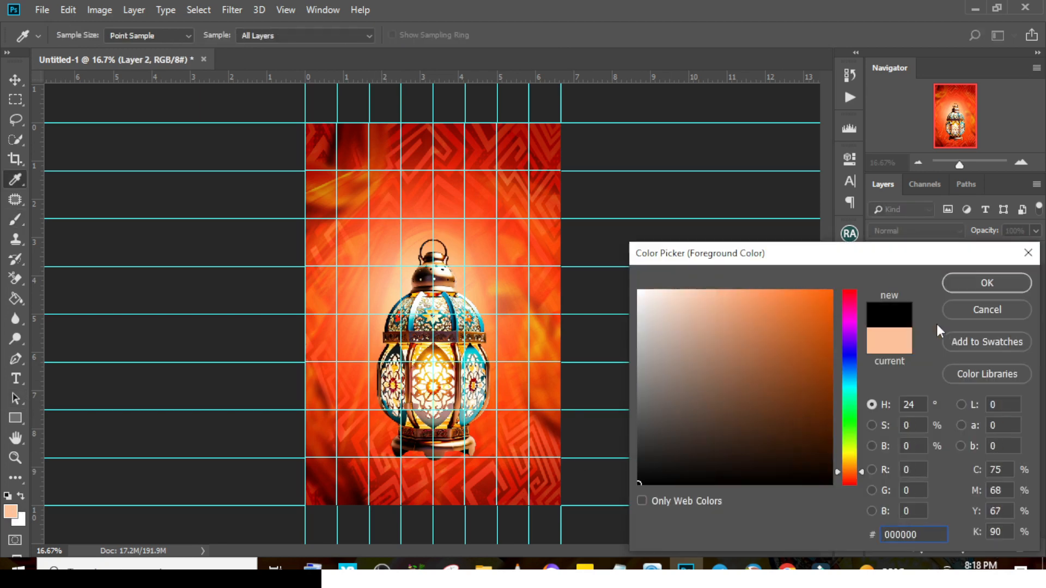
left_click(987, 283)
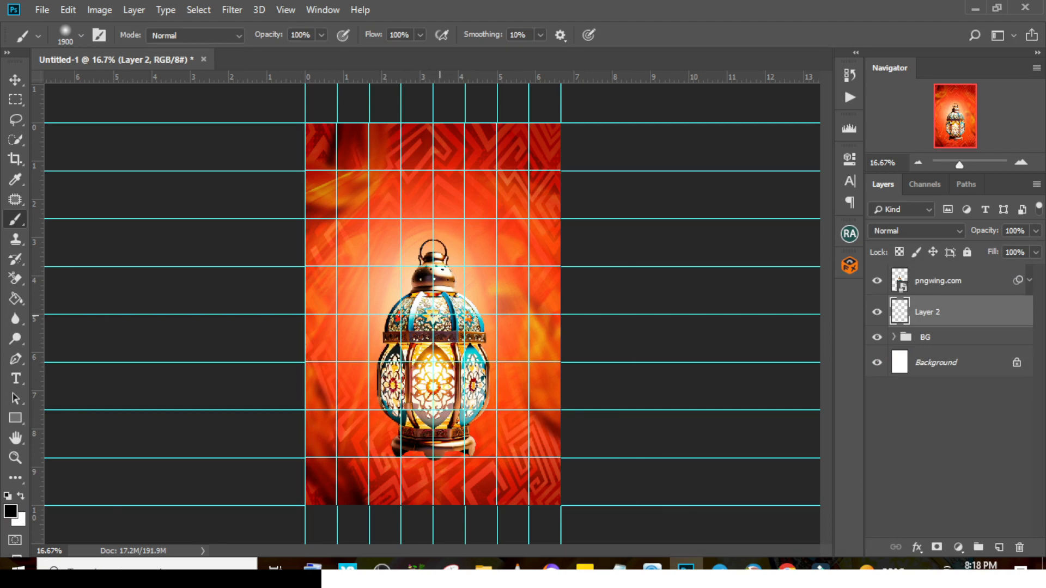
key("bracketleft")
key("bracketleft")
key("bracketleft")
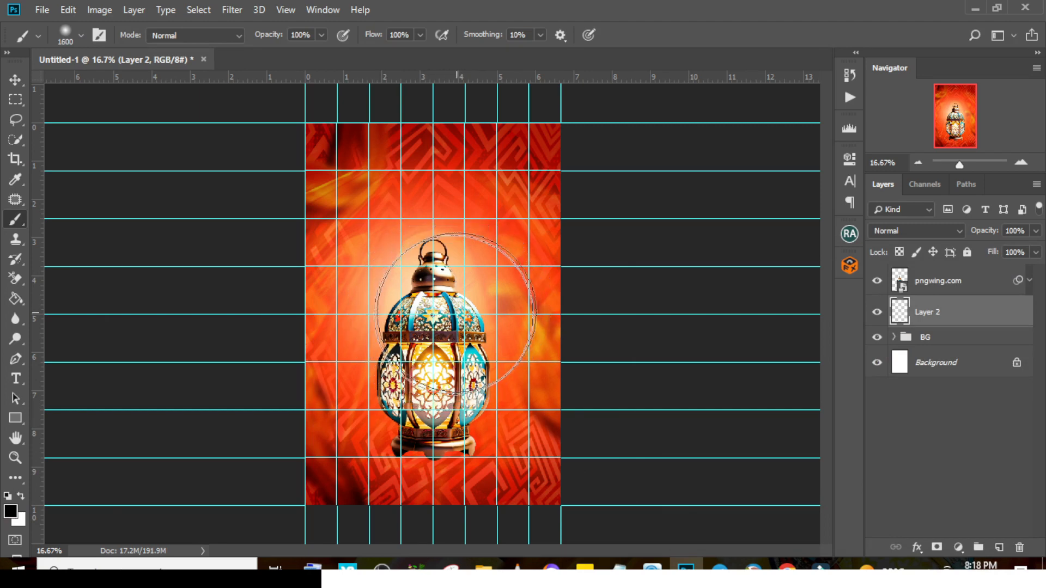
key("bracketleft")
key("bracketleft")
key("bracketleft")
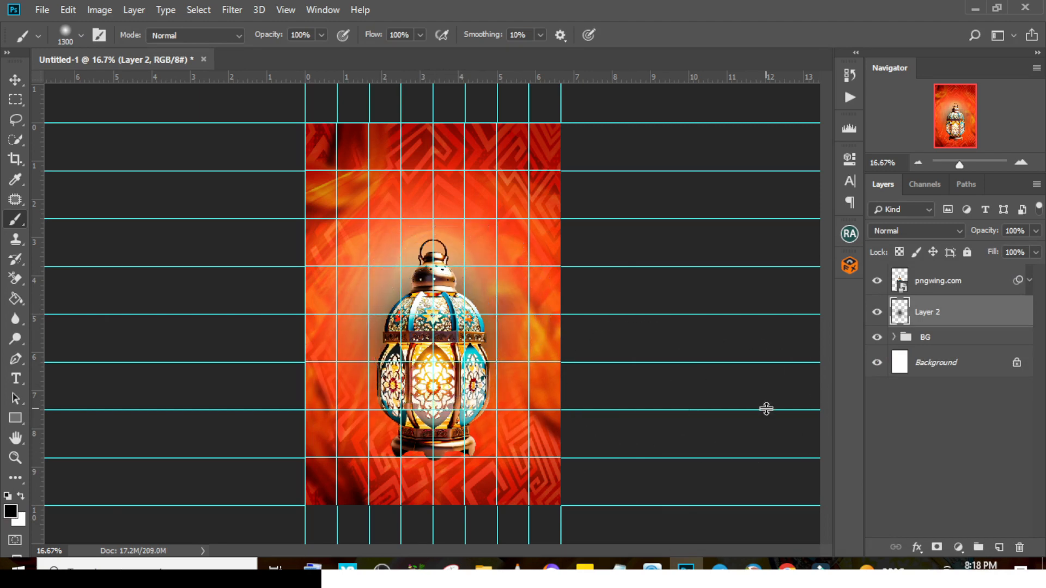
Flatten the shadow layer to about 8.39% height and place it beneath the lantern's base at a vertical position of 2651 px.
key("ctrl+t")
left_click_drag(429, 198, 526, 454)
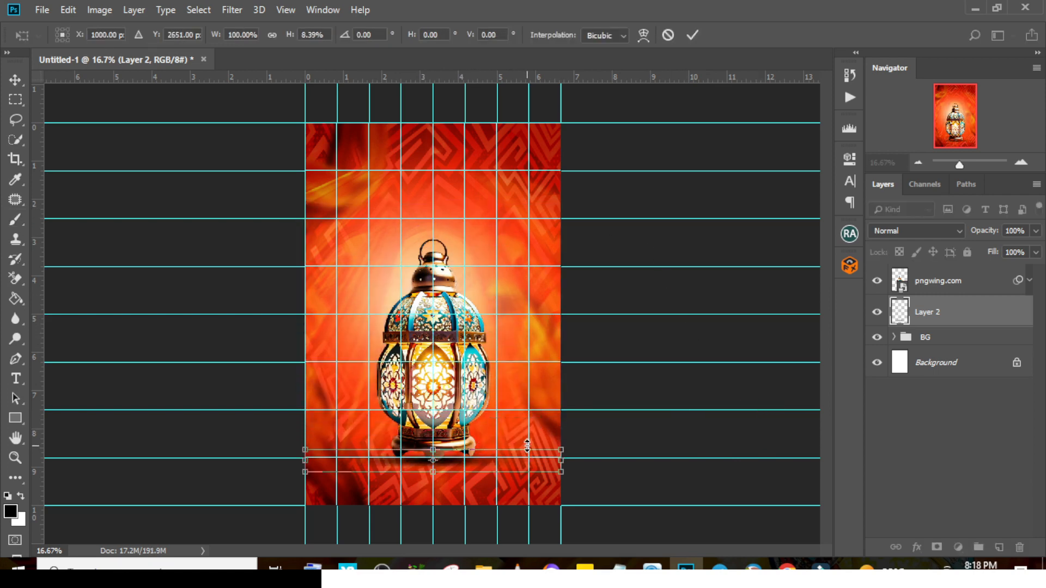
key("Return")
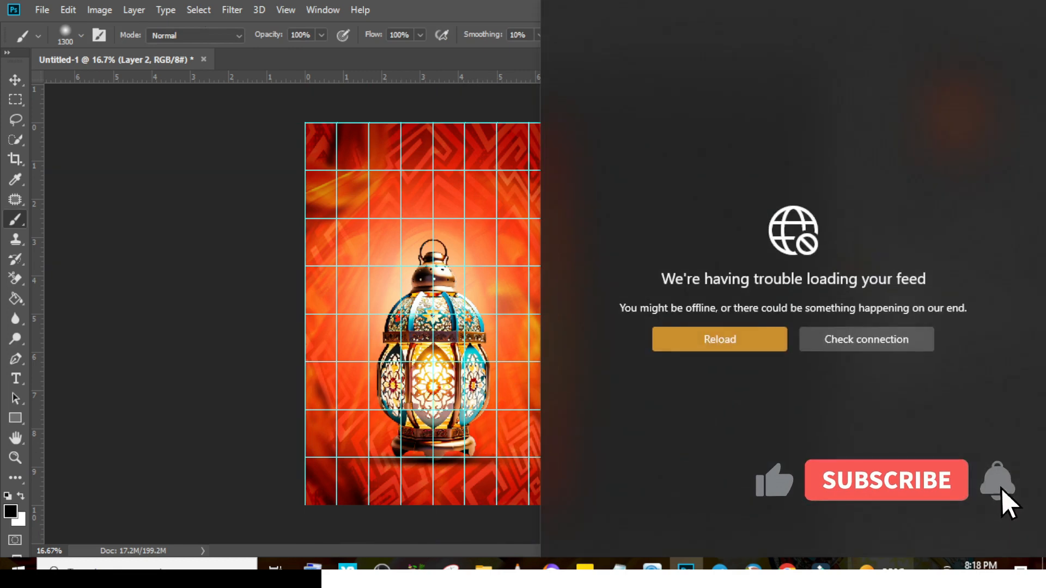
Hide the guides and narrow the shadow beneath the lantern to about 67.65% width.
key("ctrl+;")
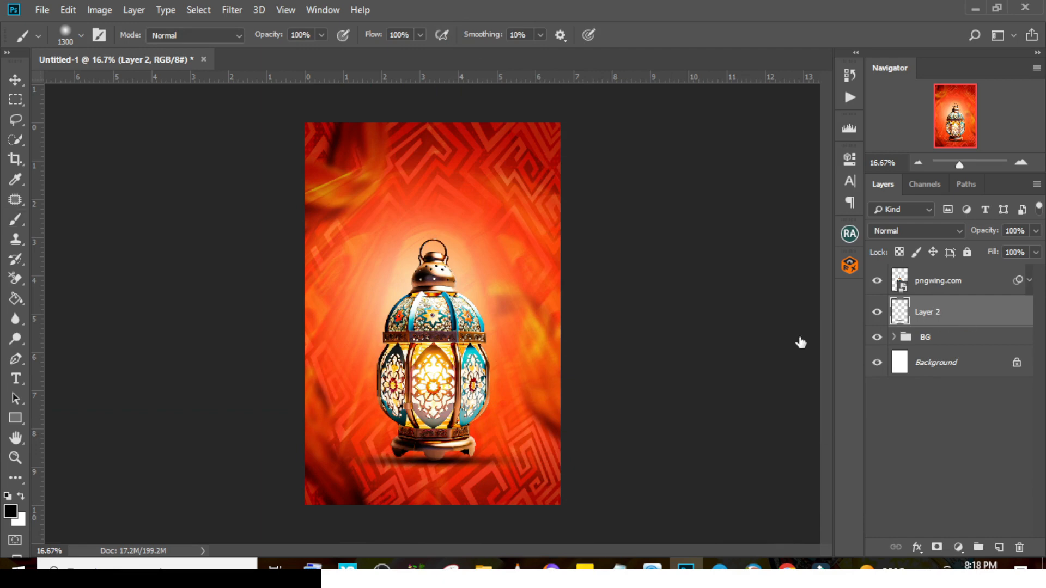
key("ctrl+t")
left_click_drag(559, 464, 517, 458)
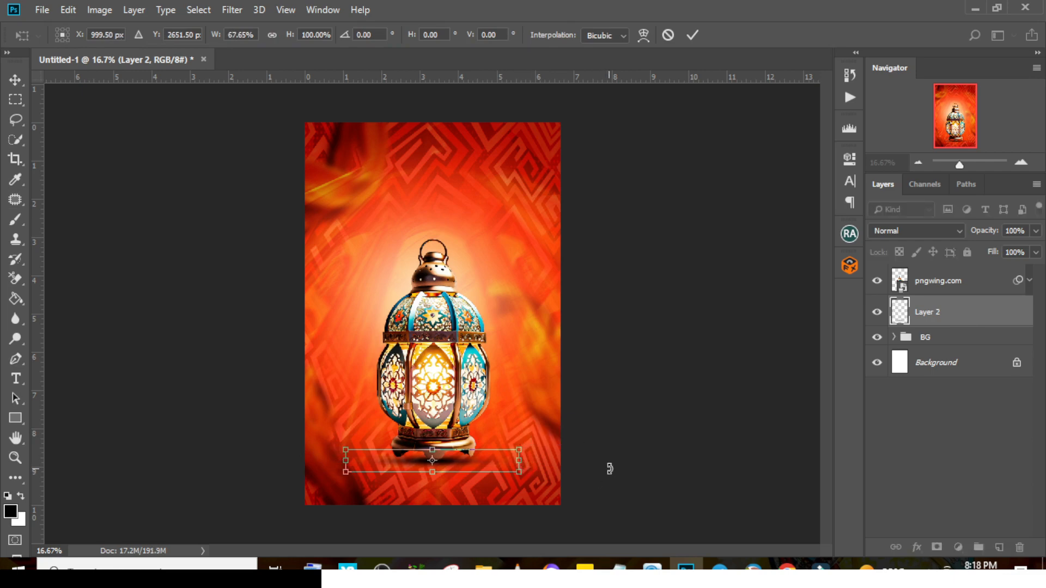
key("b")
Group the lantern layer with its shadow layer and rename the group LAMP.
left_click(922, 289, "shift")
key("ctrl+g")
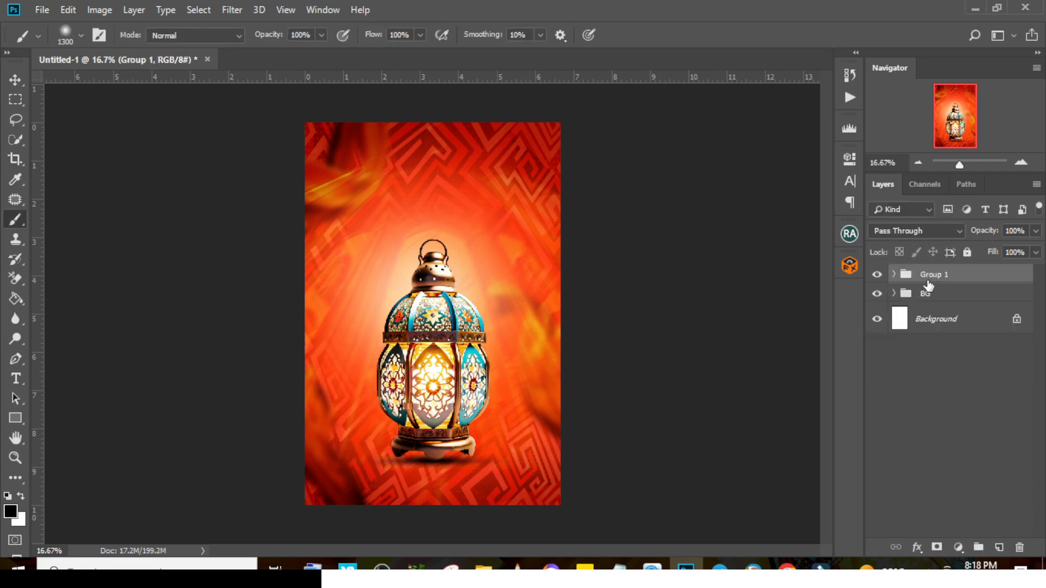
double_click(929, 278)
type("LAMP")
key("Return")
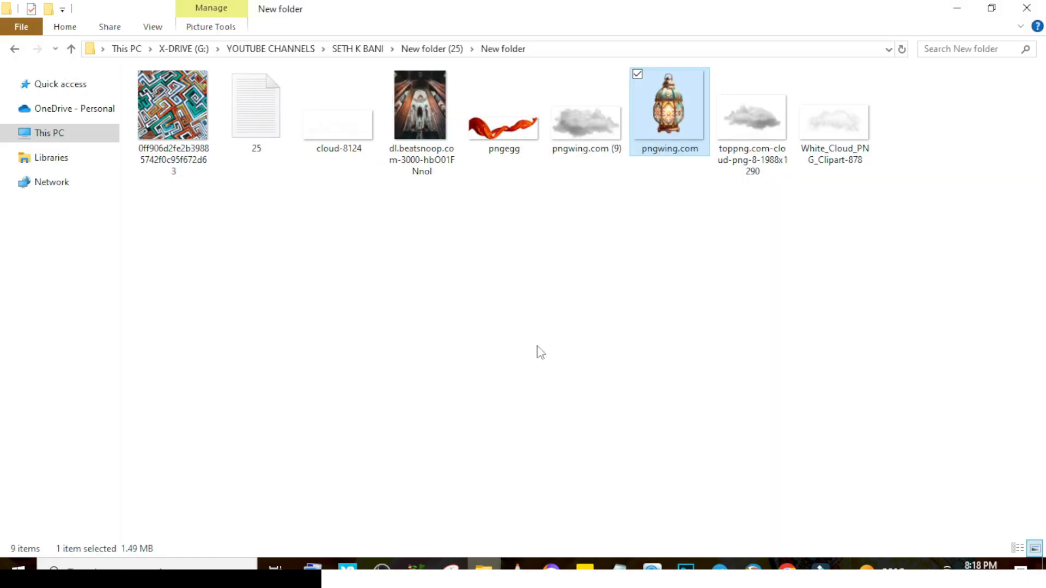
Place the cloud-8124 image from the assets folder, scaled down to a small cloud overlapping the left side of the lantern's body.
left_click(484, 565)
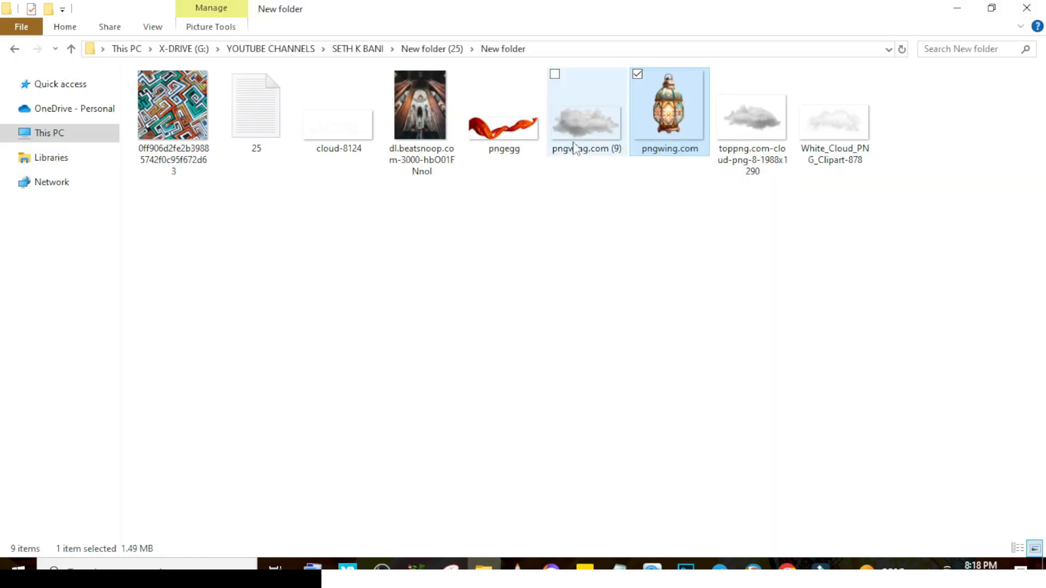
left_click_drag(304, 131, 421, 427)
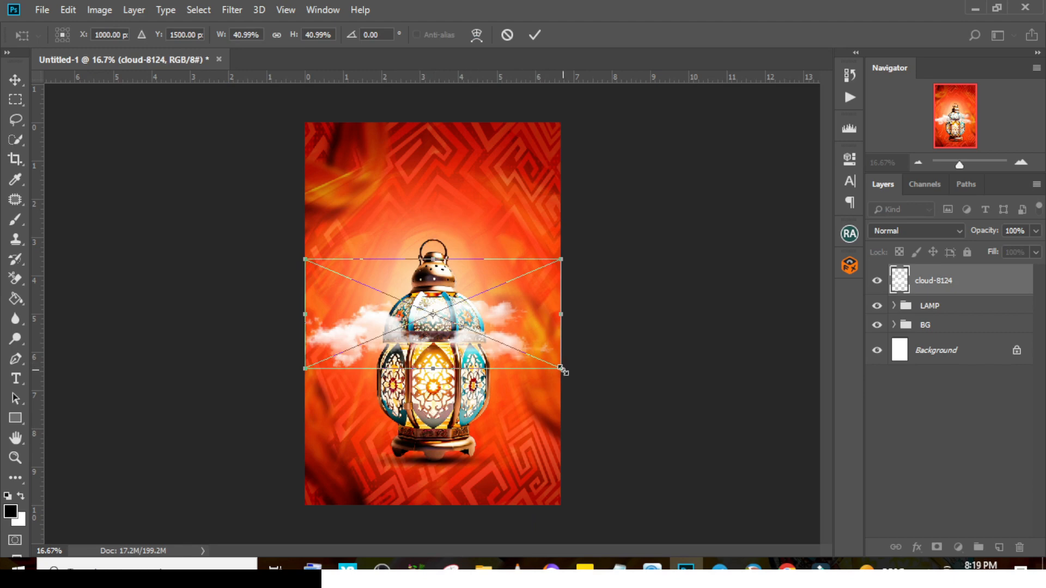
key("Return")
left_click_drag(561, 369, 381, 355)
key("v")
Place the pngwing.com (9) cloud image, scaled down, to the right of the lantern's neck.
left_click(484, 567)
left_click_drag(588, 117, 491, 360)
left_click_drag(555, 252, 506, 281)
key("Return")
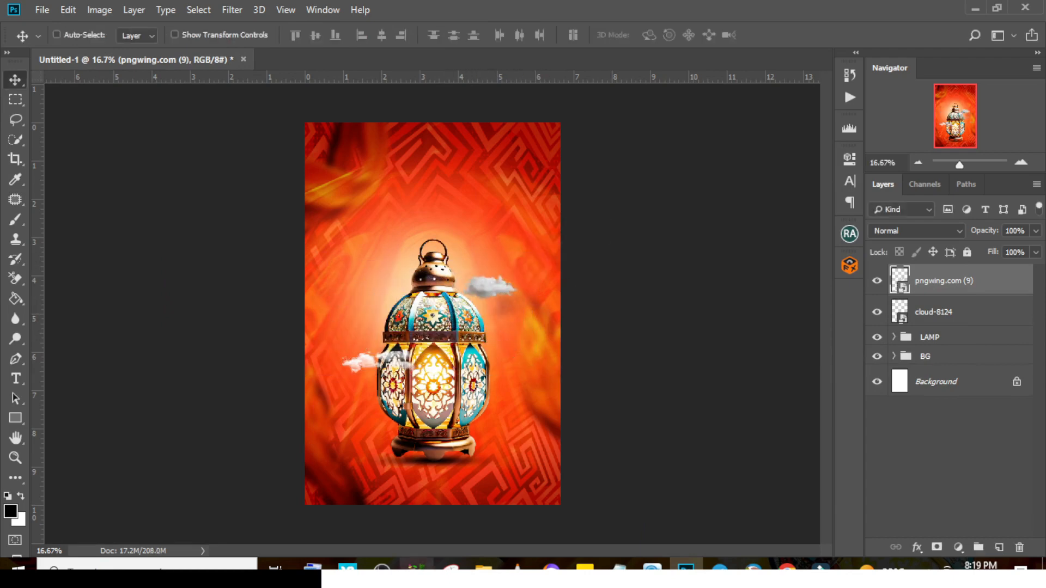
Place the toppng.com-cloud-png-8-1988x1290 cloud left of the lantern's top and the White_Cloud_PNG_Clipart-878 cloud at its right shoulder, both small.
left_click(483, 567)
left_click_drag(752, 117, 389, 266)
key("Return")
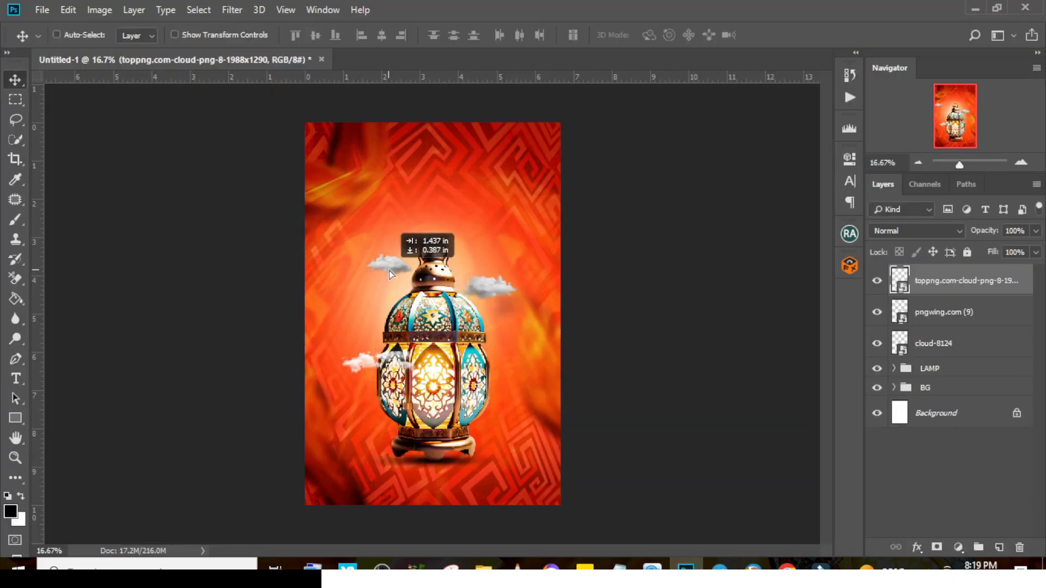
left_click(483, 567)
left_click_drag(834, 112, 496, 337)
key("Return")
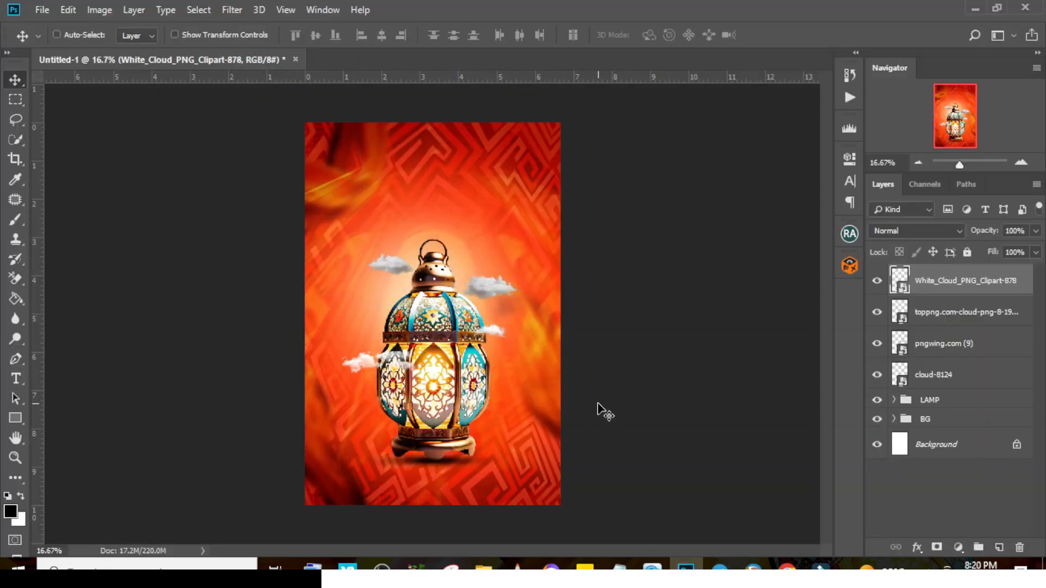
Rearrange the clouds: raise cloud-8124 to the lantern's left shoulder, move the toppng cloud against its handle and nudge the pngwing.com (9) cloud.
left_click(933, 345)
left_click(933, 374)
left_click_drag(371, 366, 370, 320)
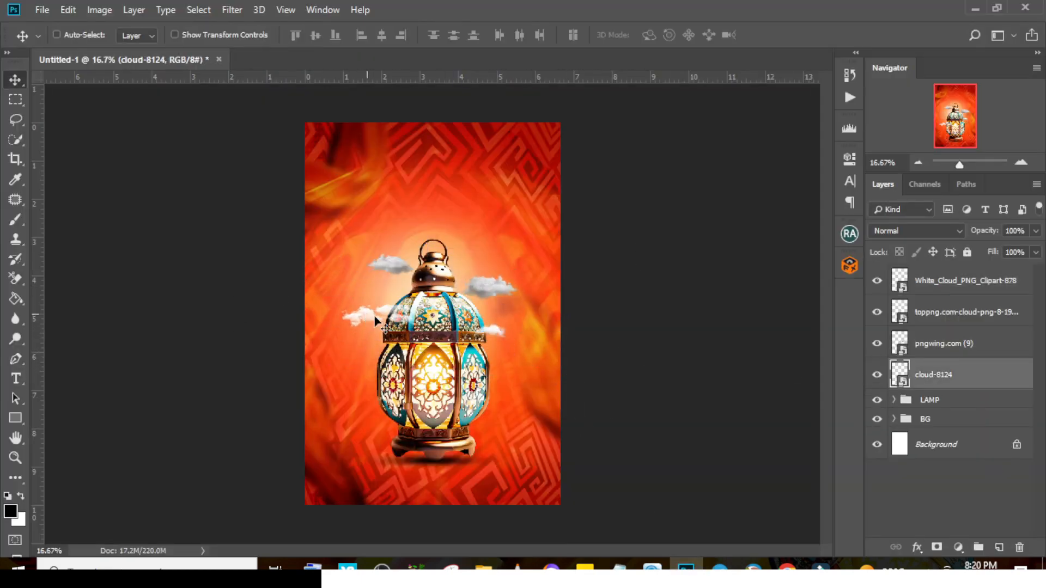
left_click(933, 347)
left_click_drag(392, 272, 384, 258)
left_click_drag(477, 274, 480, 283)
left_click(931, 374)
left_click_drag(374, 263, 412, 255)
left_click(928, 312)
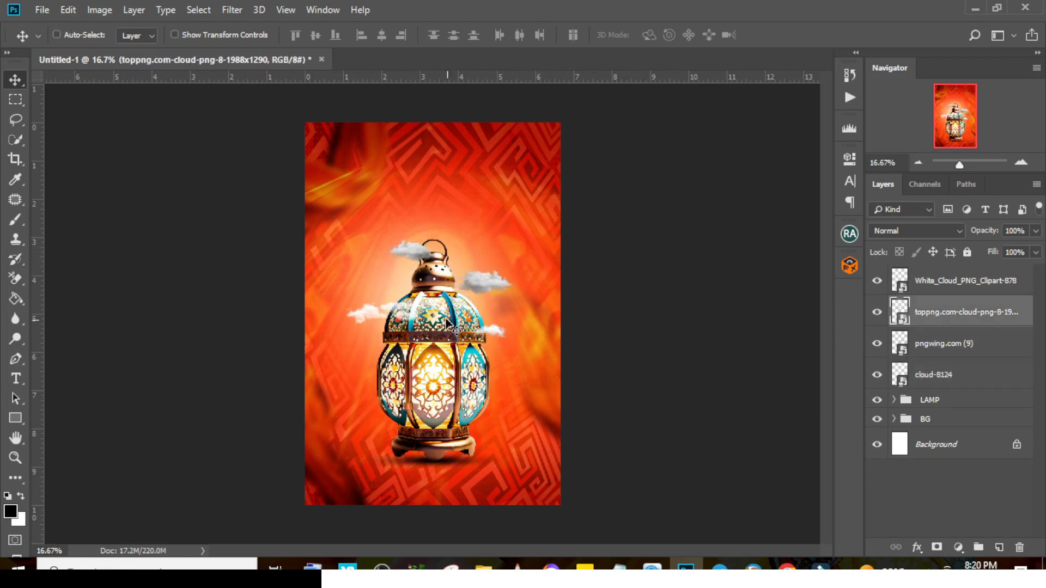
Group the four cloud layers and rename the group NAME.
left_click(933, 280)
left_click(919, 376, "shift")
key("ctrl+g")
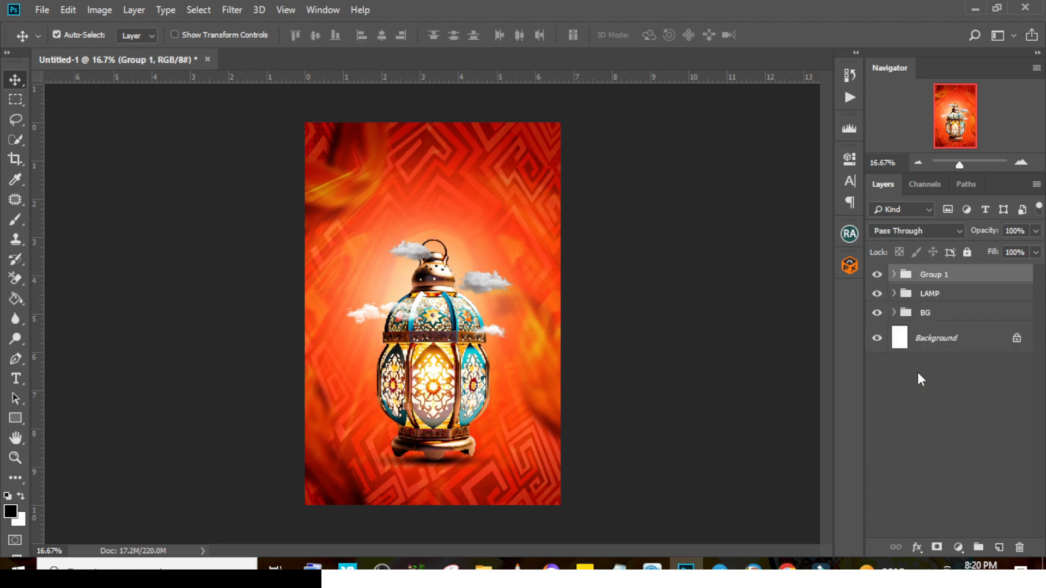
double_click(926, 274)
type("NAME")
key("Return")
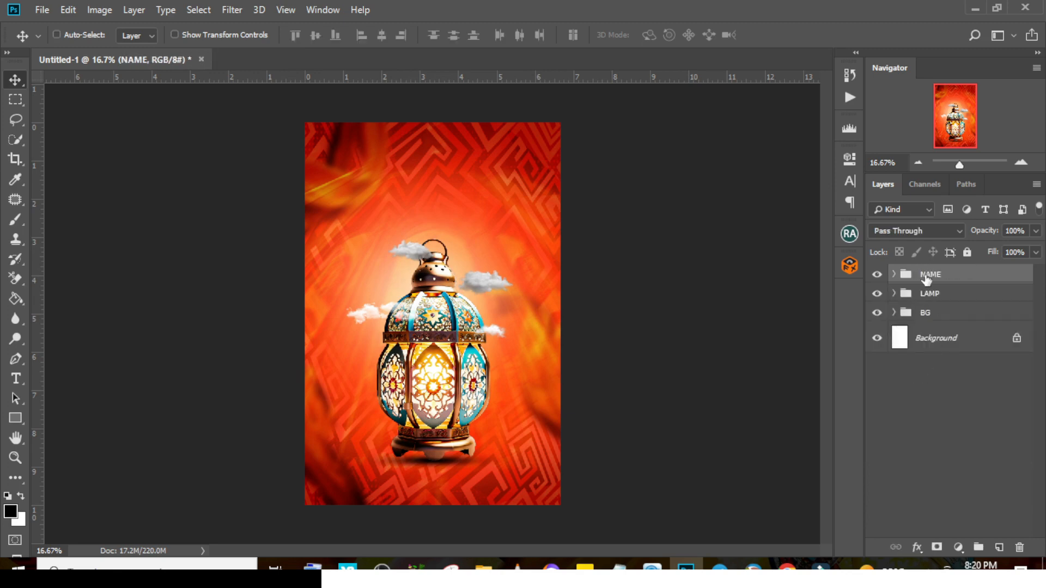
Add a text layer above the lantern containing "ramadan", copied from the Notepad file 25.
key("t")
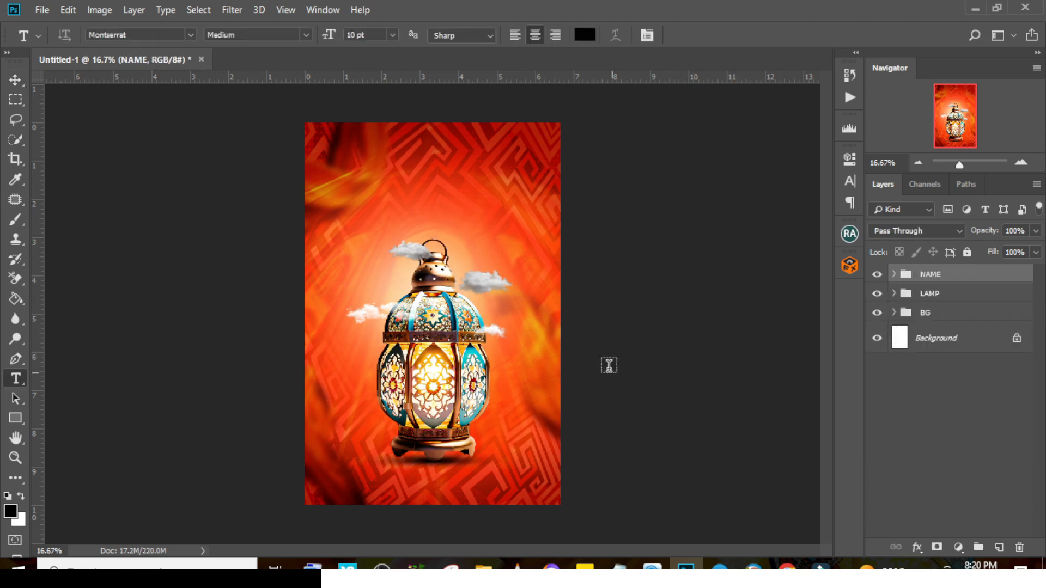
left_click(407, 174)
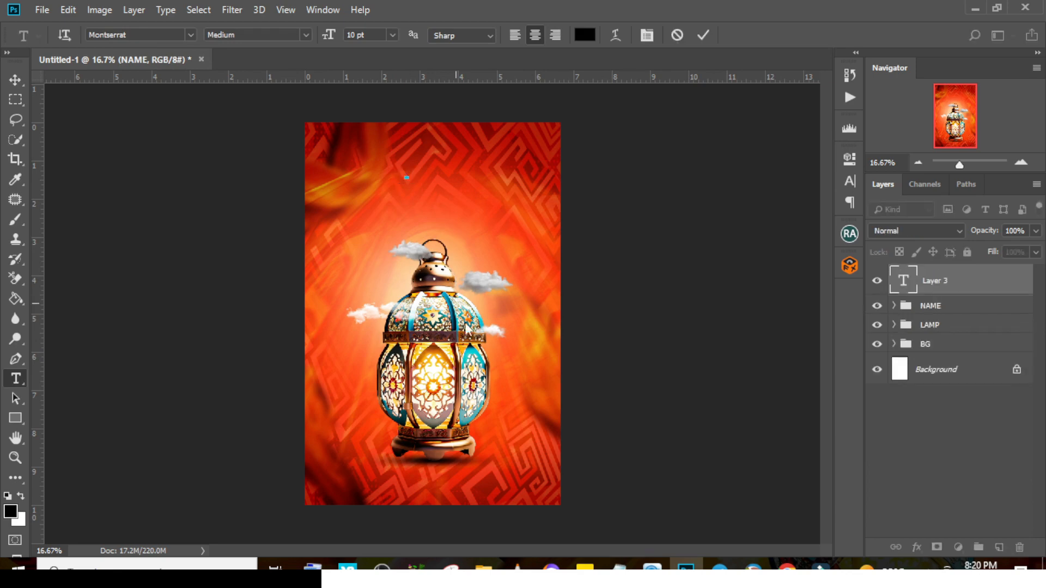
key("alt+Tab")
left_click_drag(429, 250, 333, 247)
key("ctrl+c")
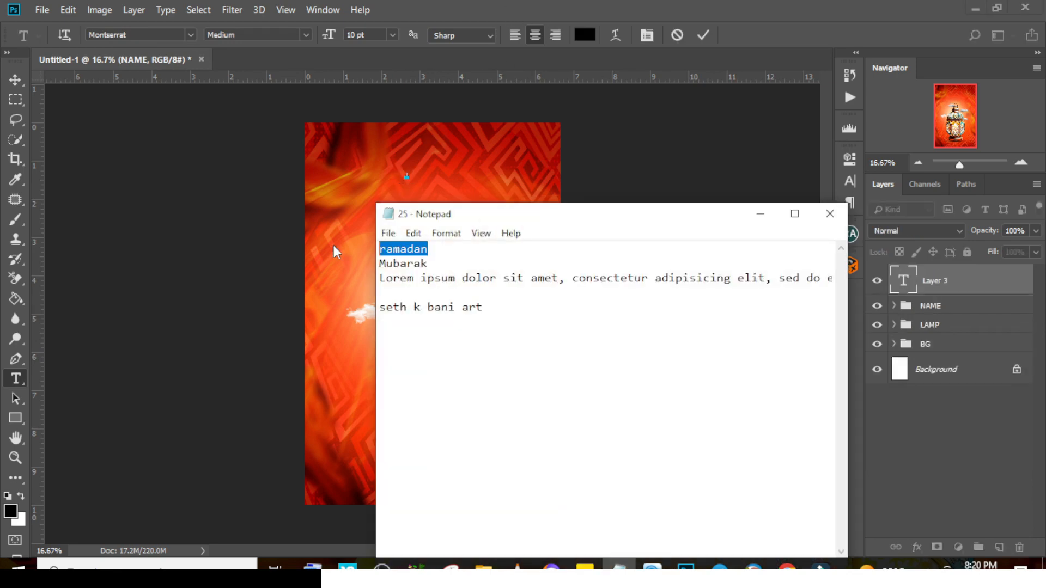
left_click(569, 2)
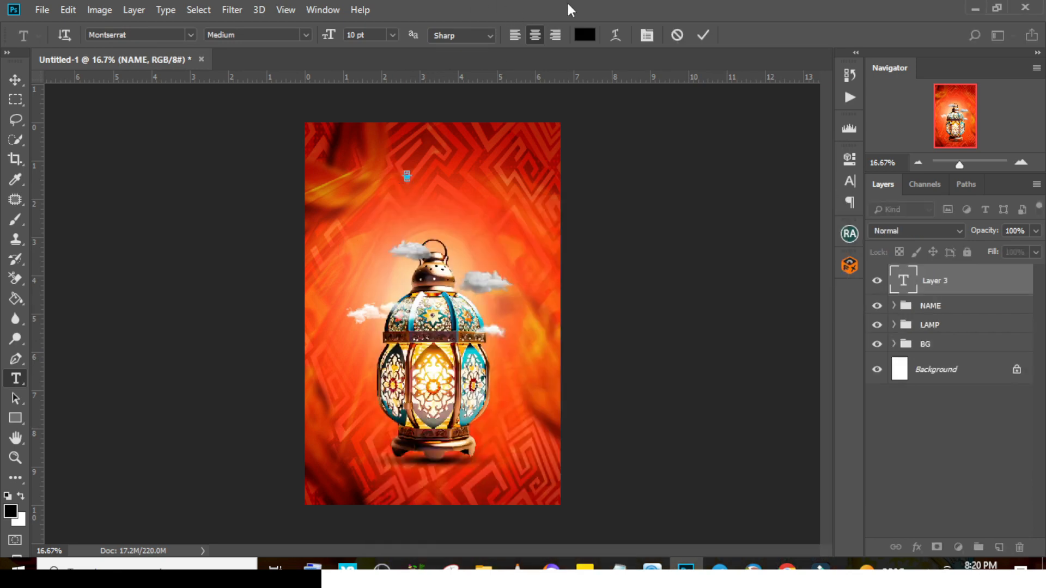
key("ctrl+v")
key("ctrl+Return")
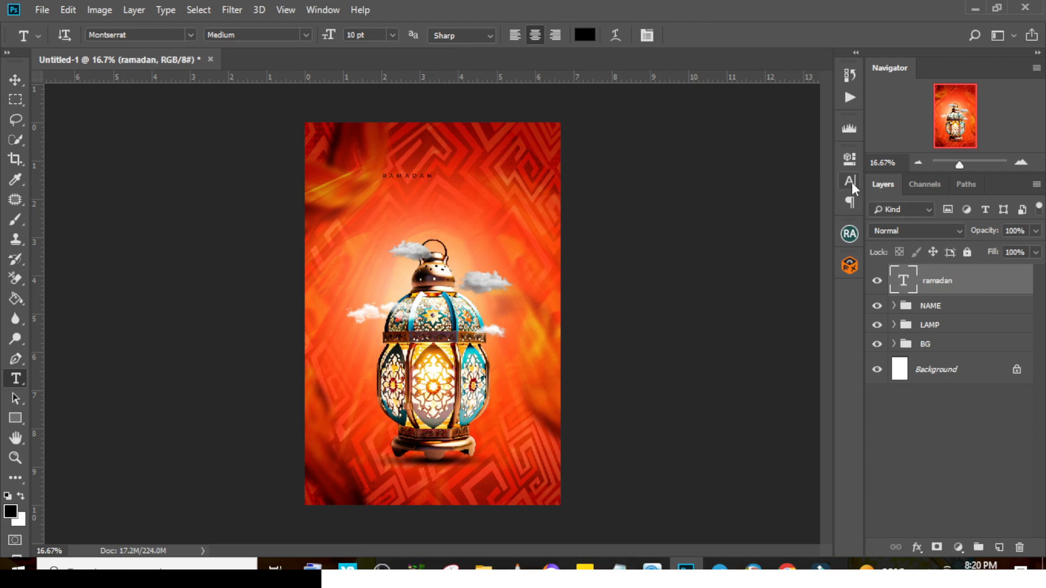
Set the ramadan text's font to Wicked Mouse Regular and its size to 48 pt.
left_click(850, 181)
left_click(756, 178)
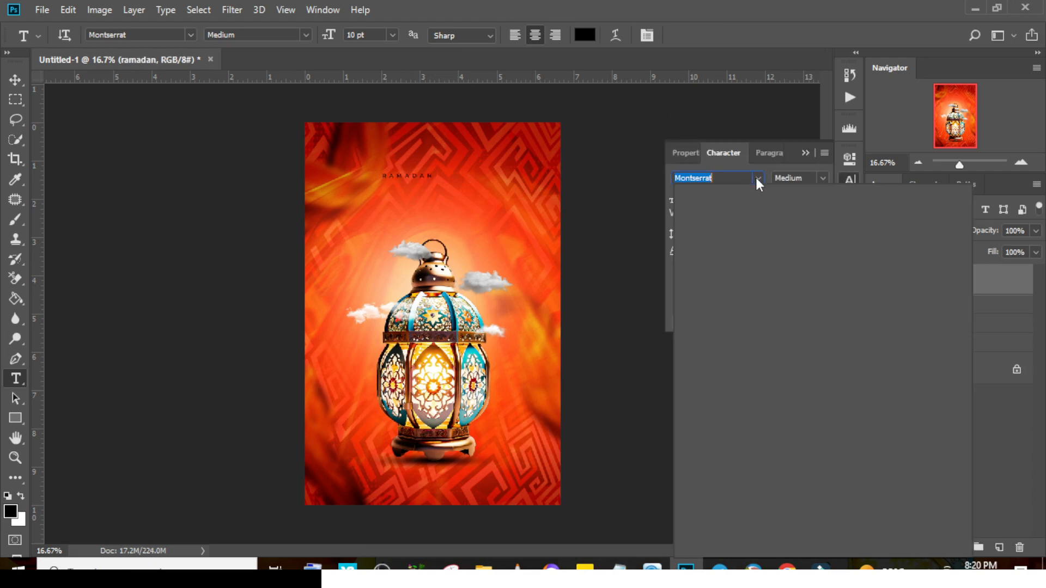
type("WICKED")
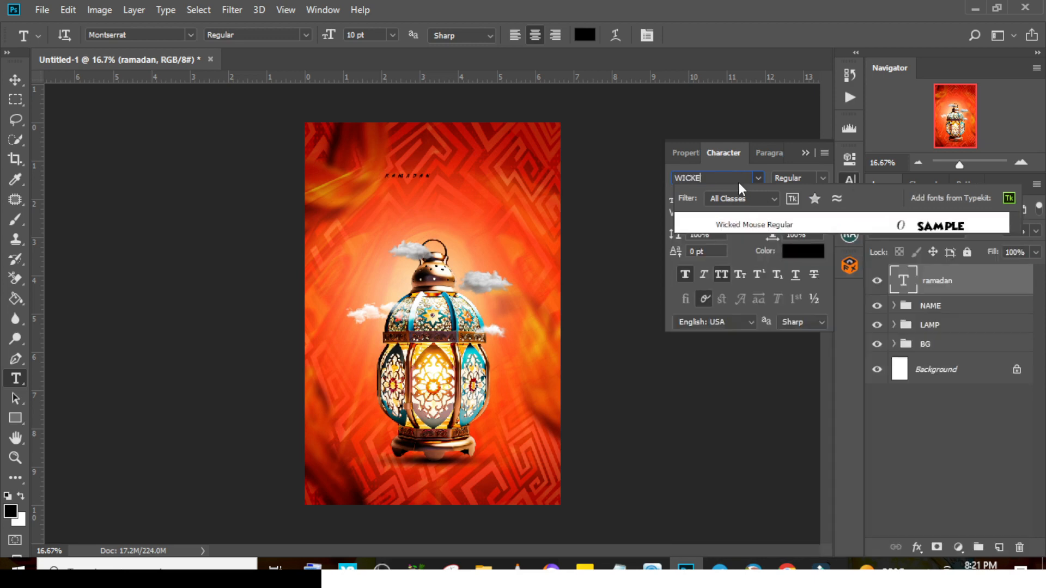
left_click(747, 226)
left_click(711, 199)
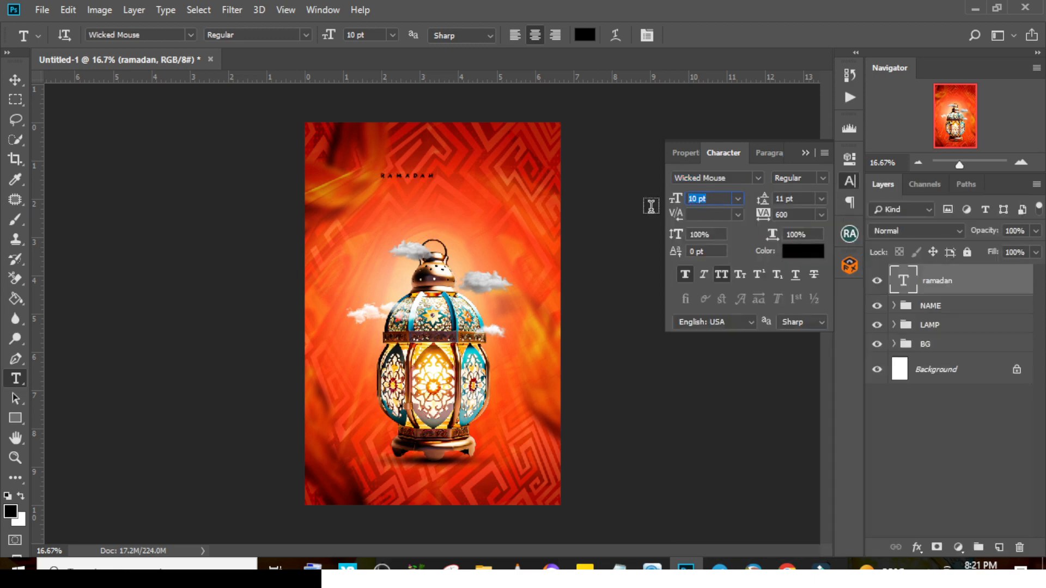
type("48")
key("Return")
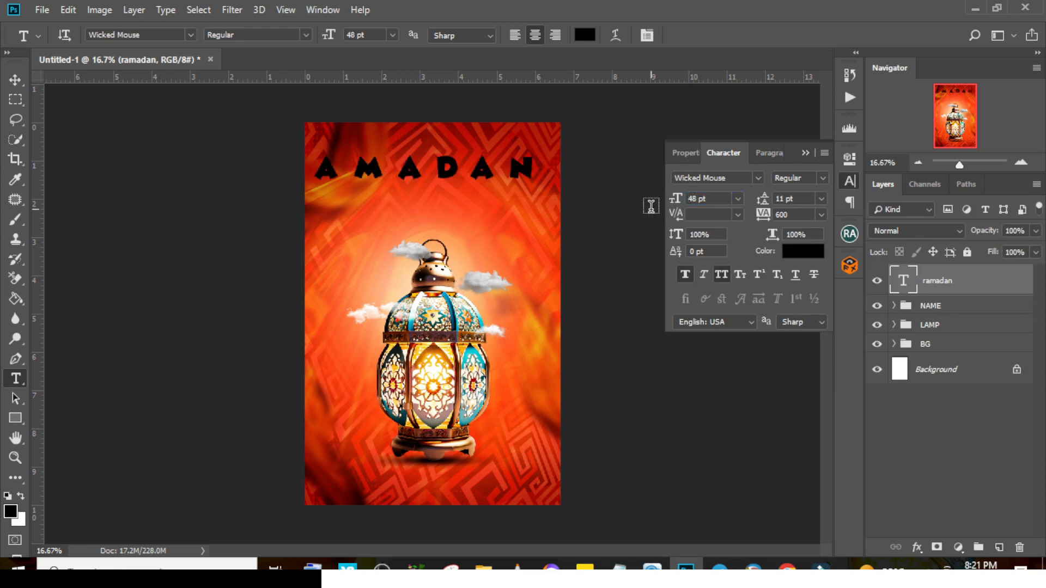
Set the title's tracking to 0 and its color to white (ffffff), and turn off All Caps.
left_click(797, 216)
type("0")
key("Return")
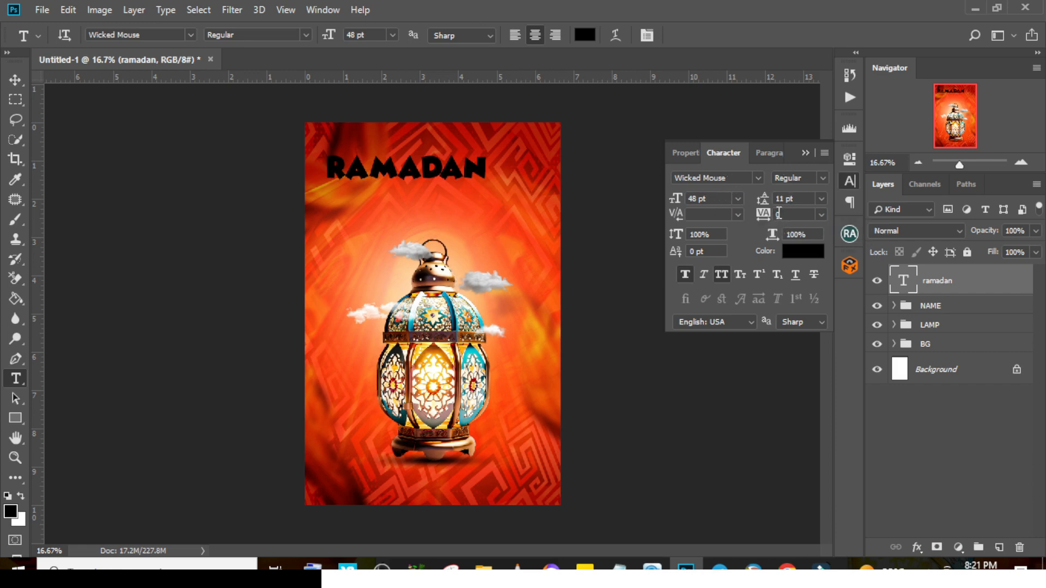
left_click(794, 252)
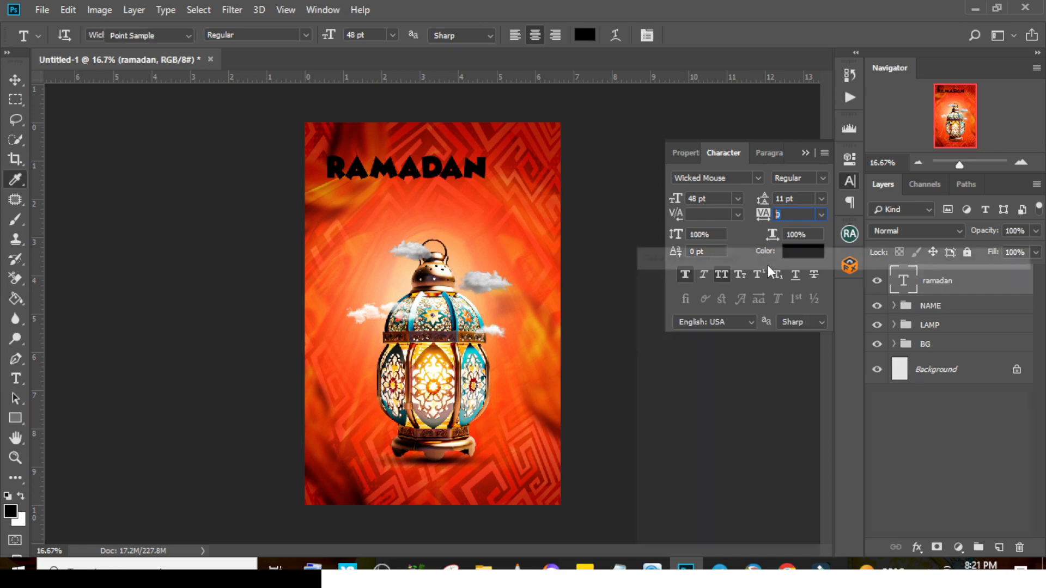
type("ffffff")
left_click(978, 281)
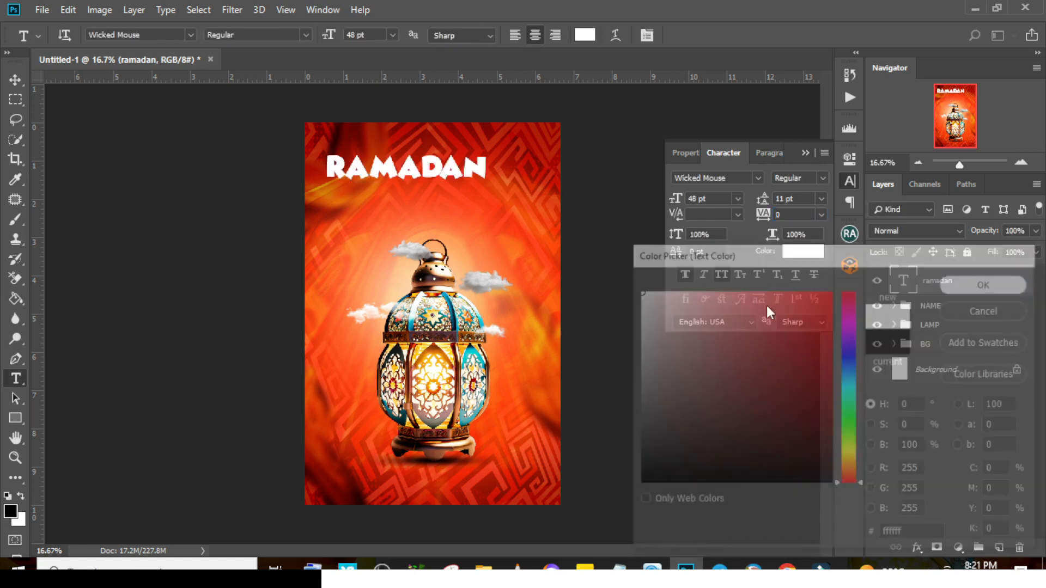
left_click(686, 276)
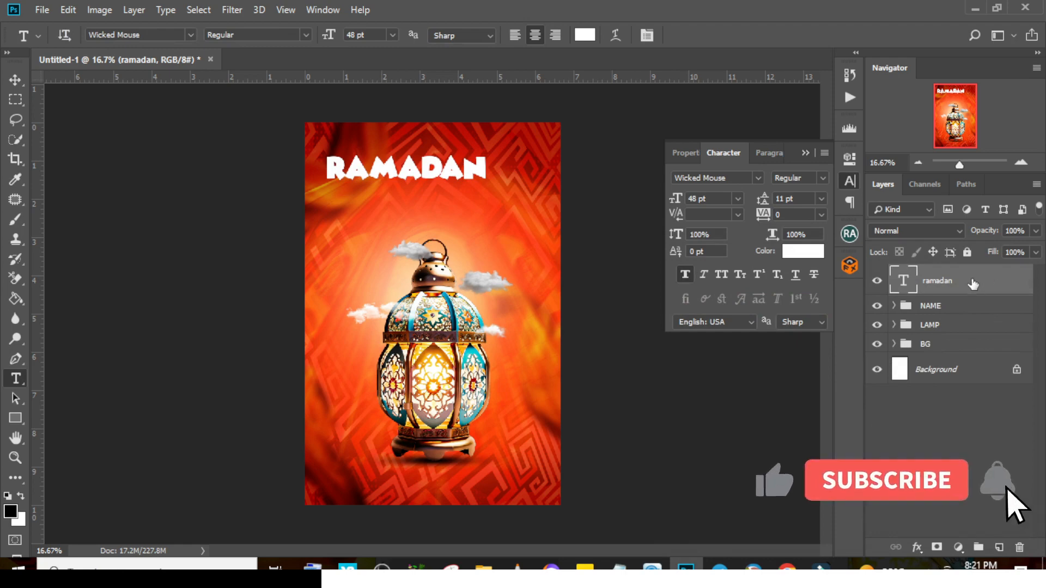
Move the RAMADAN title to the poster's top center, at about X 1003.50 px and Y 248.54 px.
key("ctrl+t")
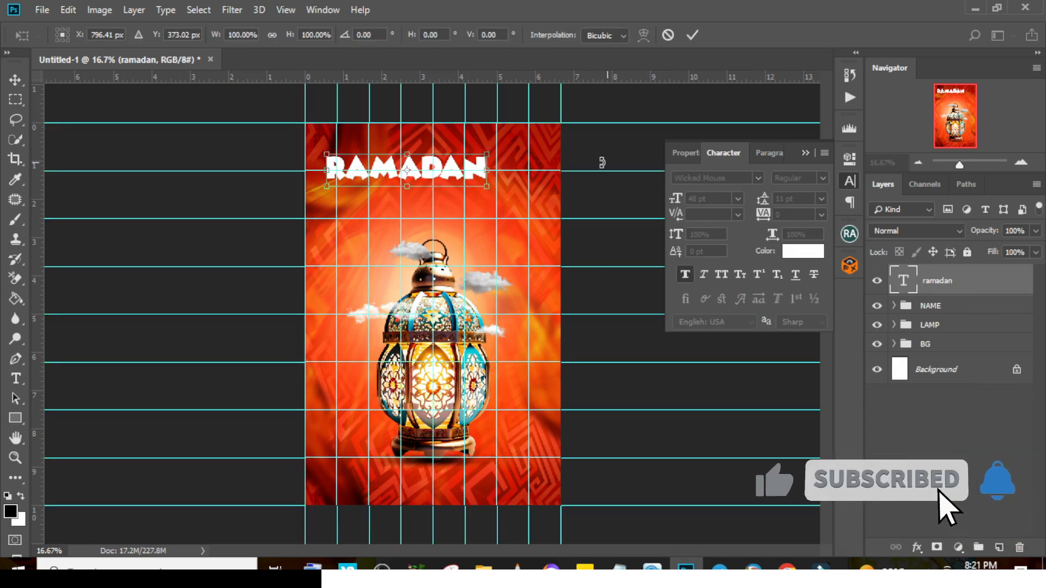
left_click_drag(422, 173, 448, 156)
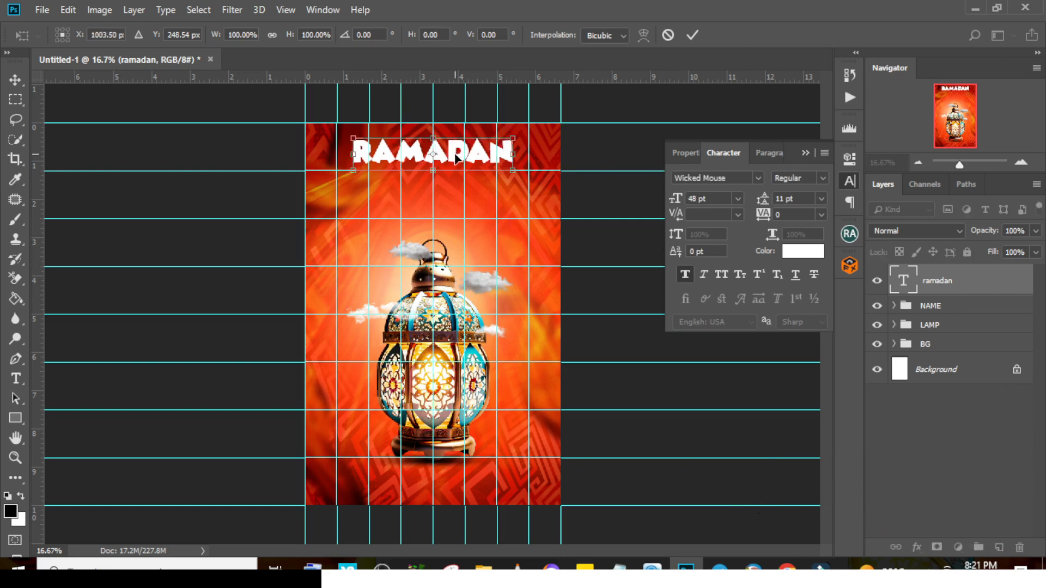
key("Return")
Duplicate the RAMADAN text layer and move the copy directly below the original.
key("t")
key("ctrl+j")
key("v")
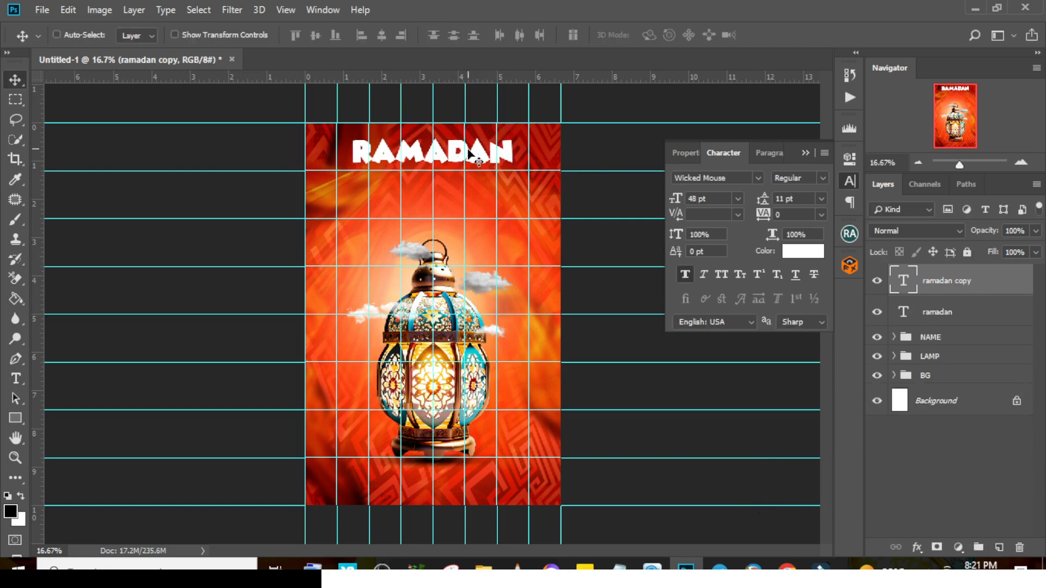
left_click_drag(446, 152, 447, 182)
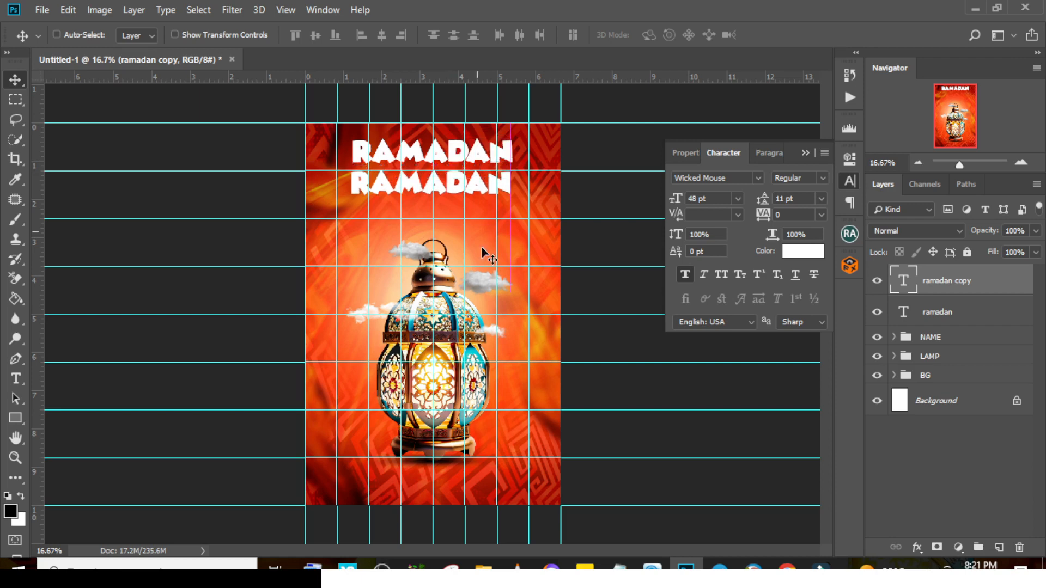
Replace the duplicated line's text with "Mubarak", copied from the Notepad file 25.
key("alt+Tab")
left_click_drag(429, 263, 345, 273)
key("ctrl+c")
key("alt+Tab")
double_click(904, 280)
key("ctrl+v")
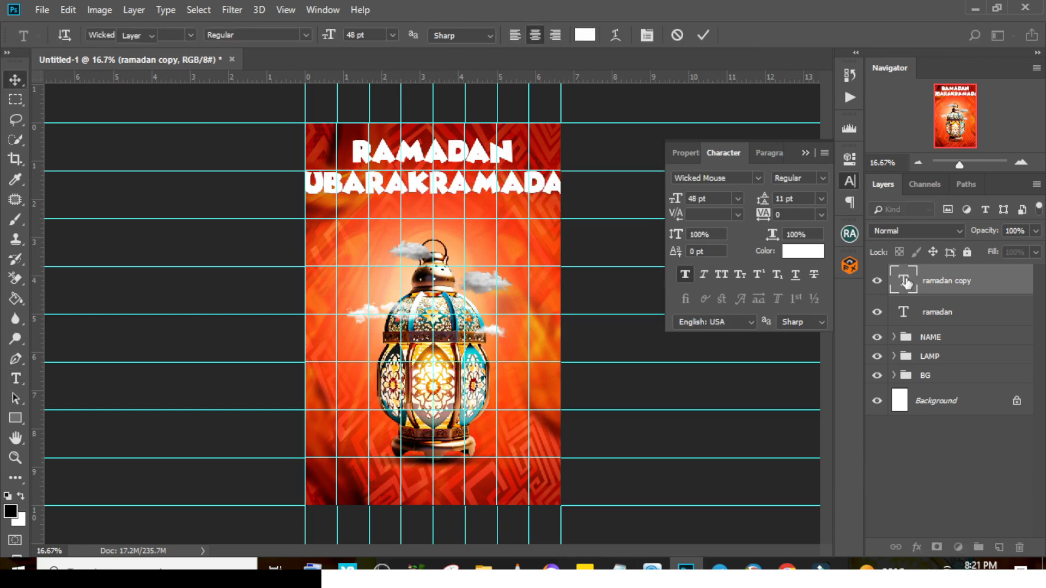
key("ctrl+Return")
double_click(904, 280)
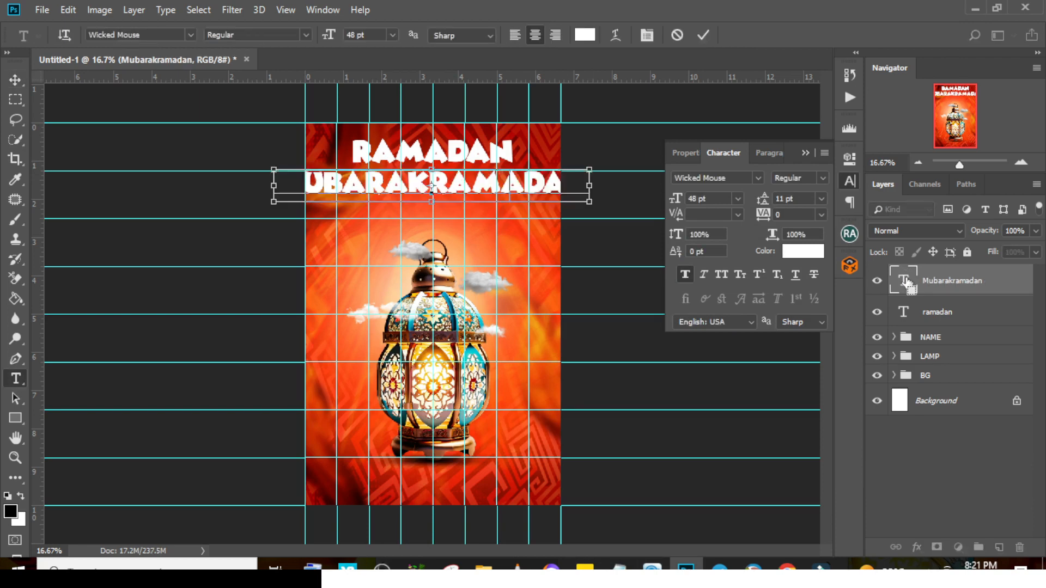
key("ctrl+v")
key("ctrl+Return")
Commit the "Mubarak" text, hide the guides, and nudge that line up to sit closer beneath RAMADAN.
key("ctrl+t")
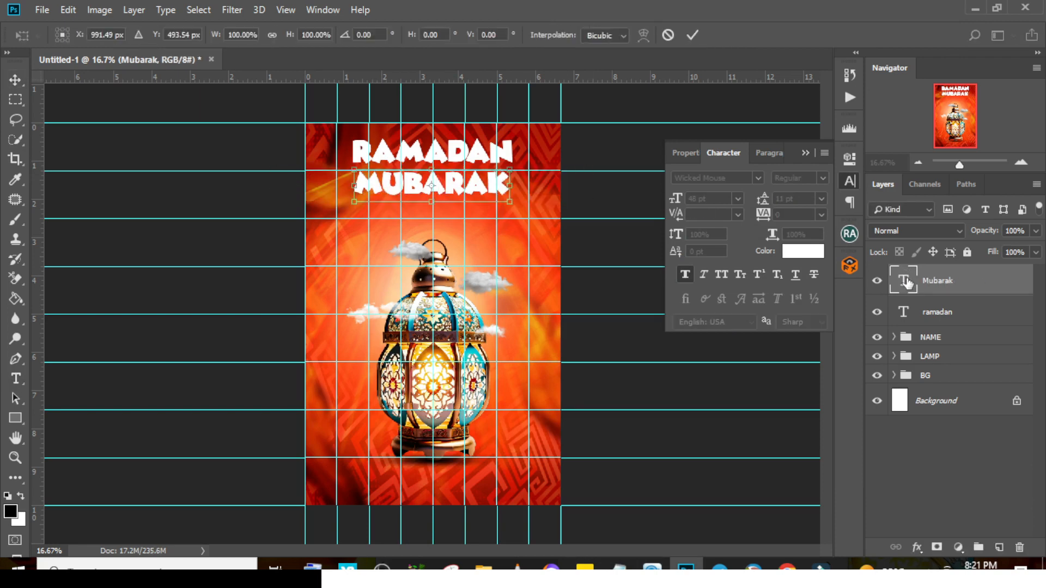
key("Return")
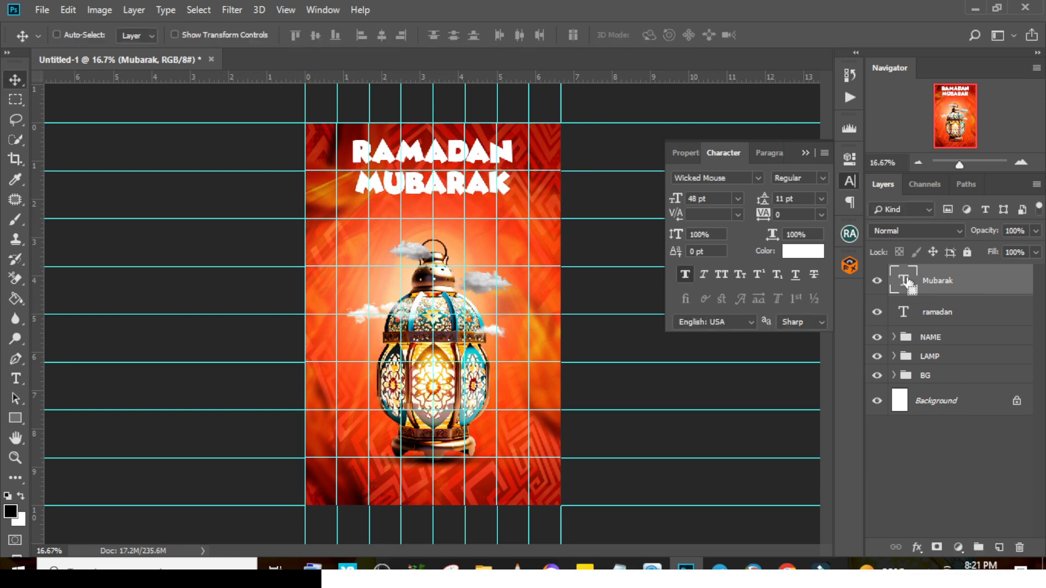
key("ctrl+semicolon")
key("shift+Up")
key("shift+Up")
key("shift+Up")
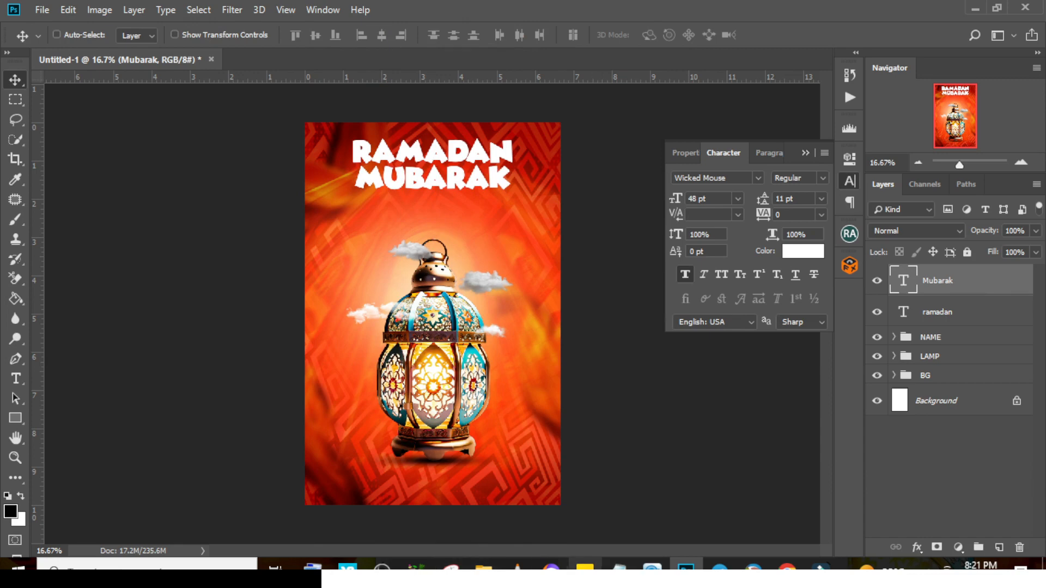
Add a wide paragraph text box below MUBARAK and fill it with the Lorem ipsum paragraph from the Notepad file 25, pasted without formatting.
left_click(619, 566)
left_click_drag(379, 280, 379, 290)
left_click(502, 8)
key("t")
left_click_drag(334, 209, 532, 238)
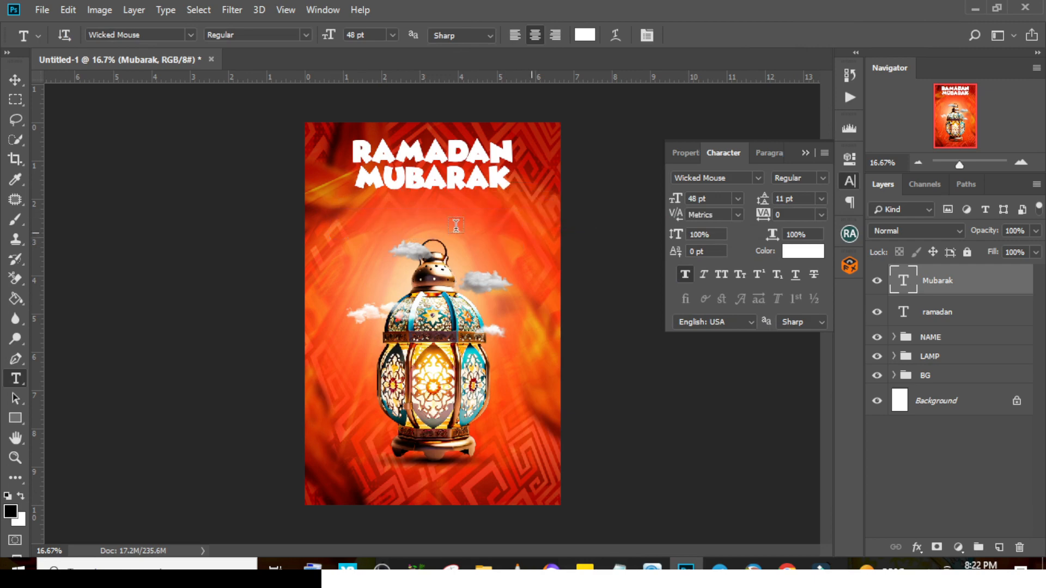
right_click(395, 232)
left_click(441, 283)
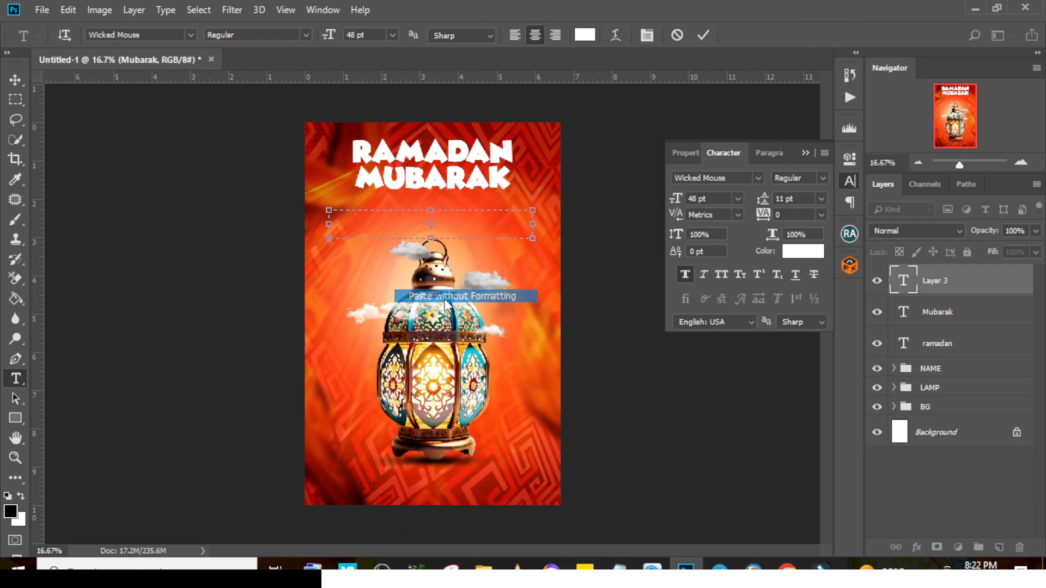
left_click(967, 297)
Set the Lorem ipsum paragraph's font to Montserrat Regular at 10 pt.
left_click(757, 176)
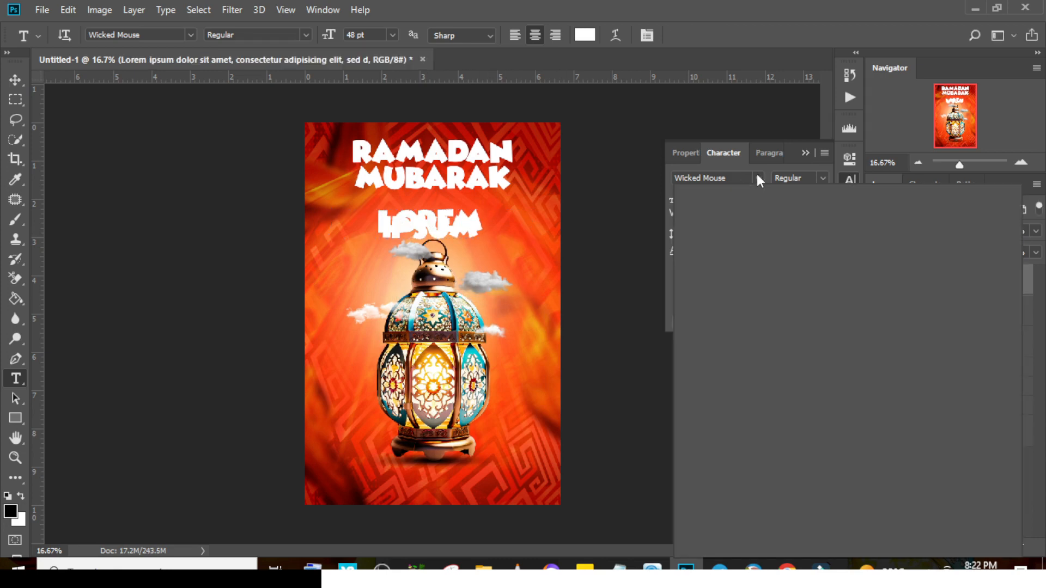
left_click(744, 244)
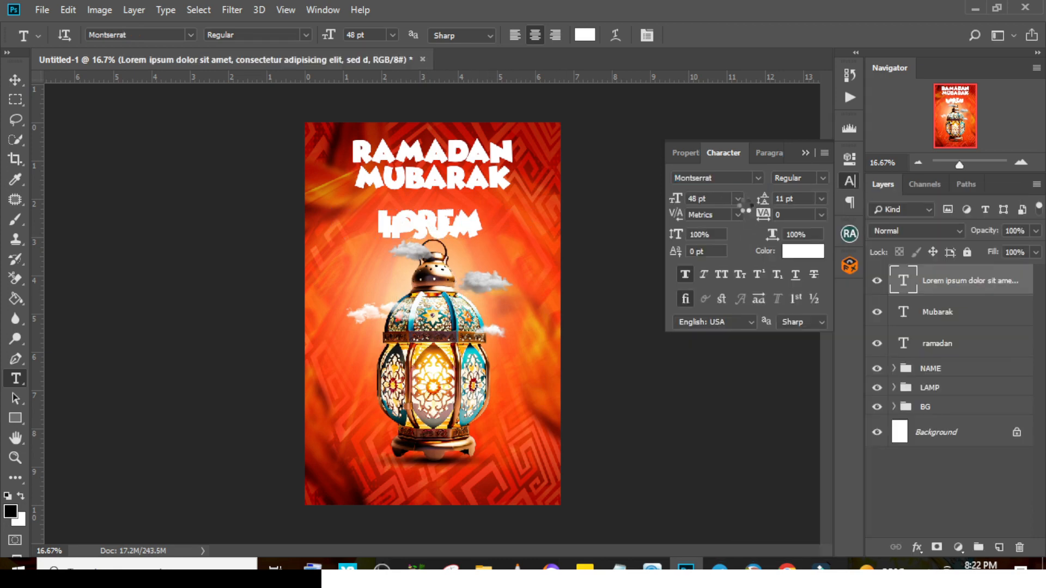
left_click(720, 199)
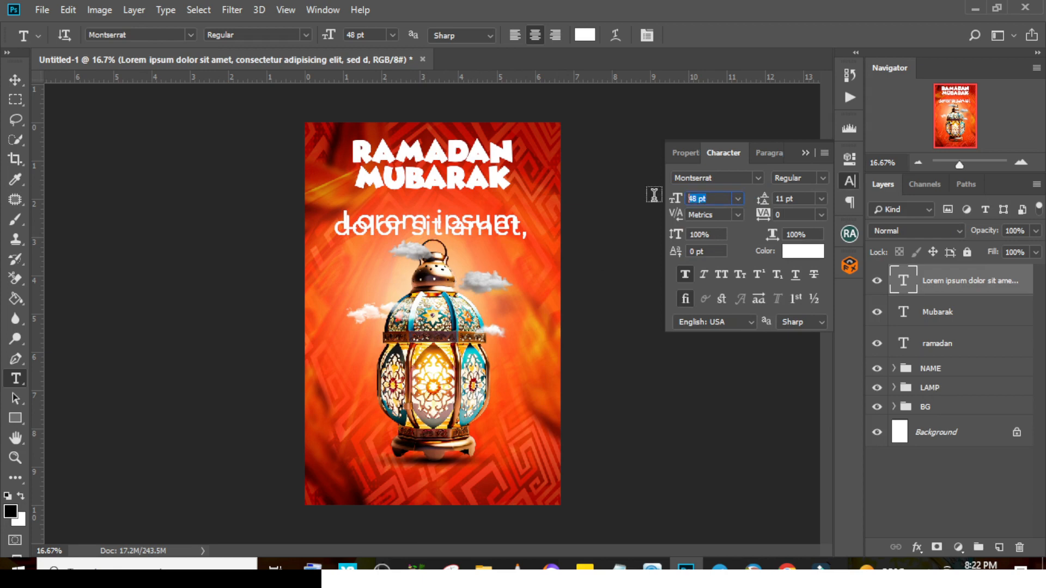
type("10")
key("Return")
left_click(799, 197)
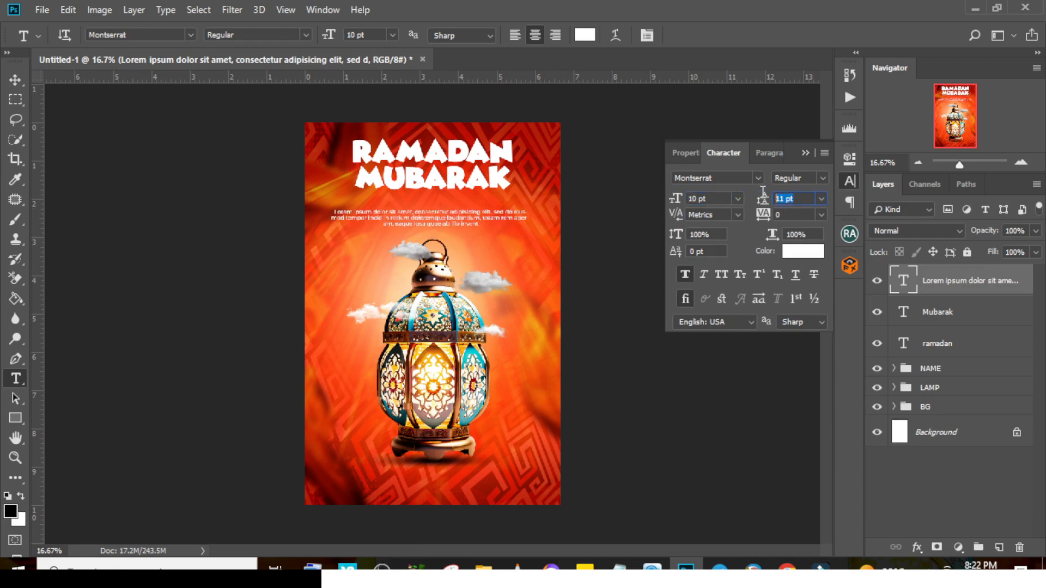
left_click(790, 214)
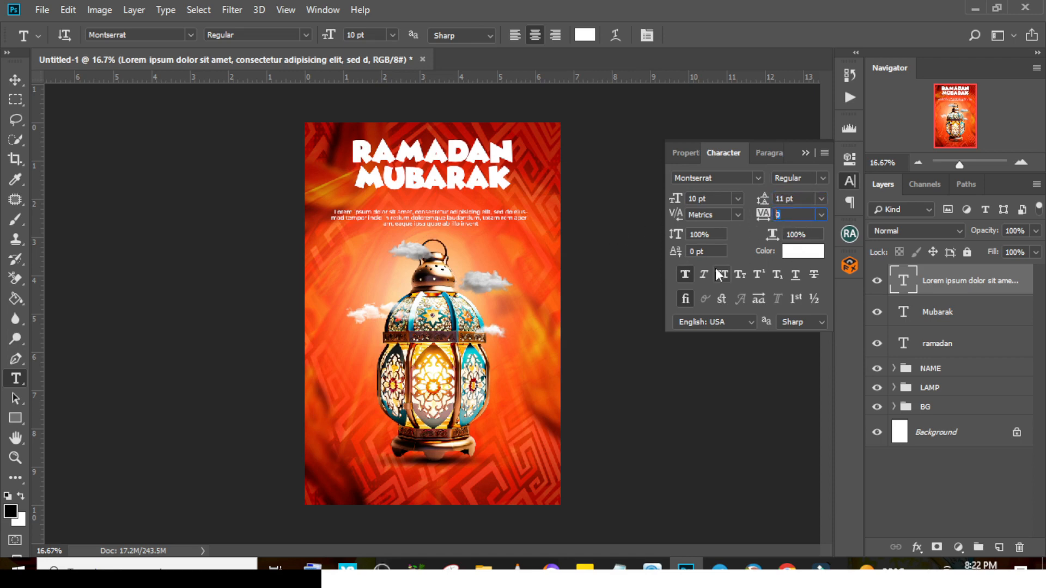
key("Return")
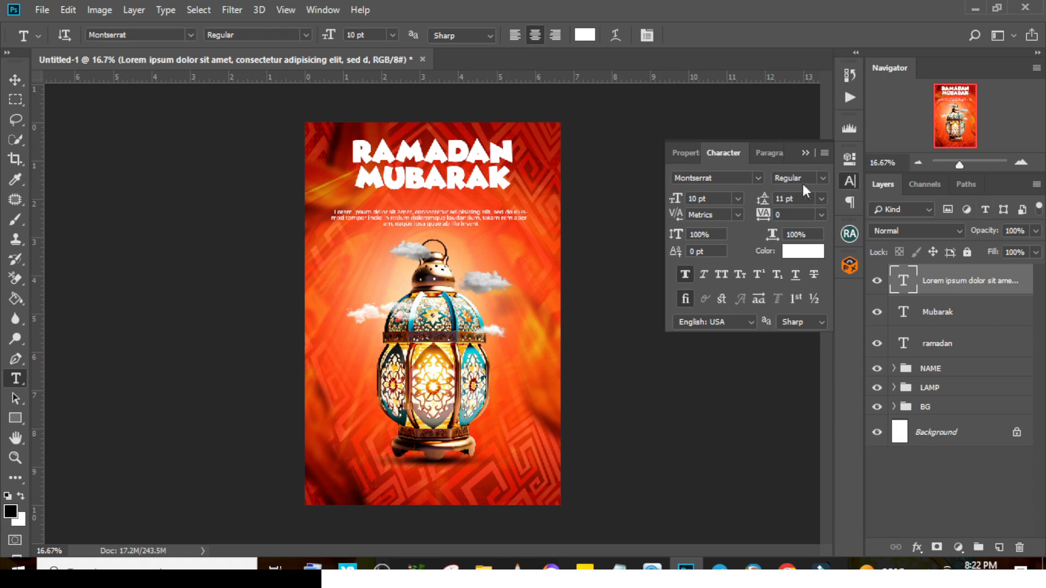
left_click(805, 153)
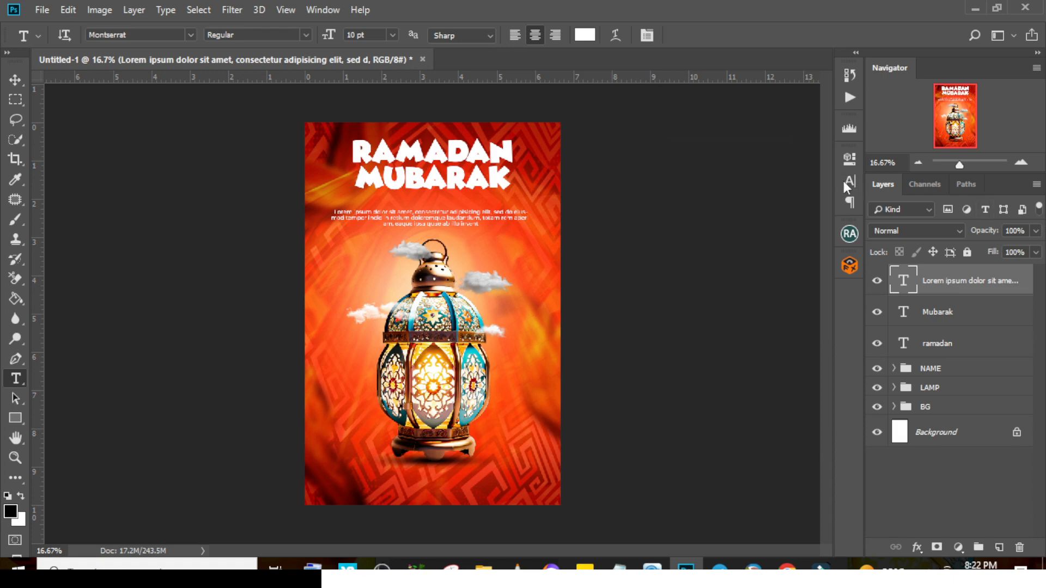
Move the Lorem ipsum paragraph to about X 1008 px and Y 745 px, centered below the title, and hide the guides.
key("ctrl+t")
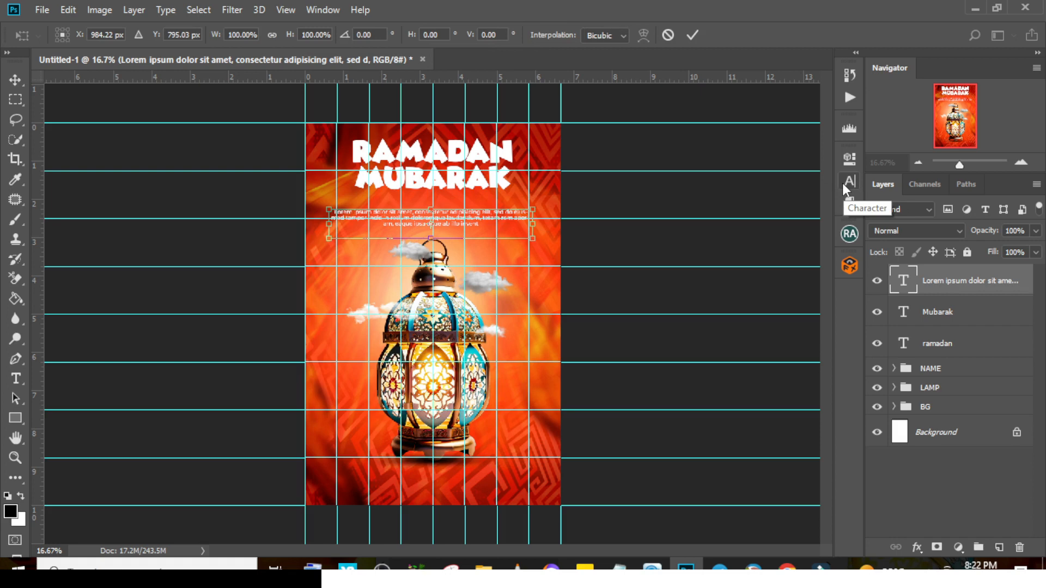
key("Right")
key("Right")
key("Right")
key("Right")
key("Right")
key("Right")
key("Right")
key("Right")
key("Right")
key("Right")
key("Right")
key("Right")
key("Right")
key("Right")
key("Right")
key("Right")
key("Right")
key("Right")
key("Right")
key("Right")
key("shift+Up")
key("shift+Up")
key("shift+Up")
key("shift+Up")
key("shift+Up")
key("shift+Up")
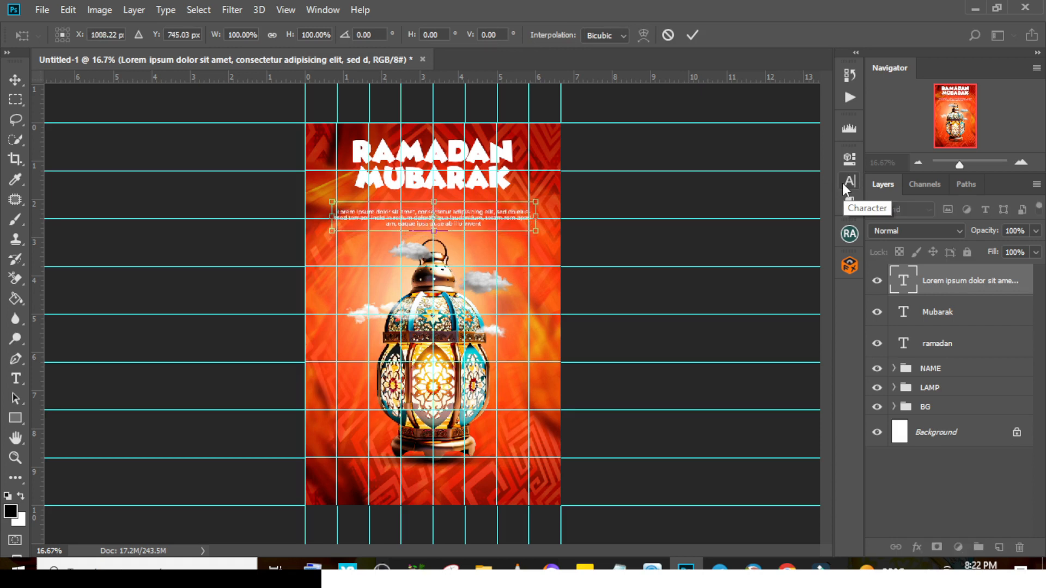
key("shift+Up")
key("shift+Up")
key("shift+Up")
key("shift+Up")
key("shift+Up")
key("shift+Up")
key("shift+Up")
key("shift+Up")
key("shift+Up")
key("shift+Up")
key("Return")
key("ctrl+semicolon")
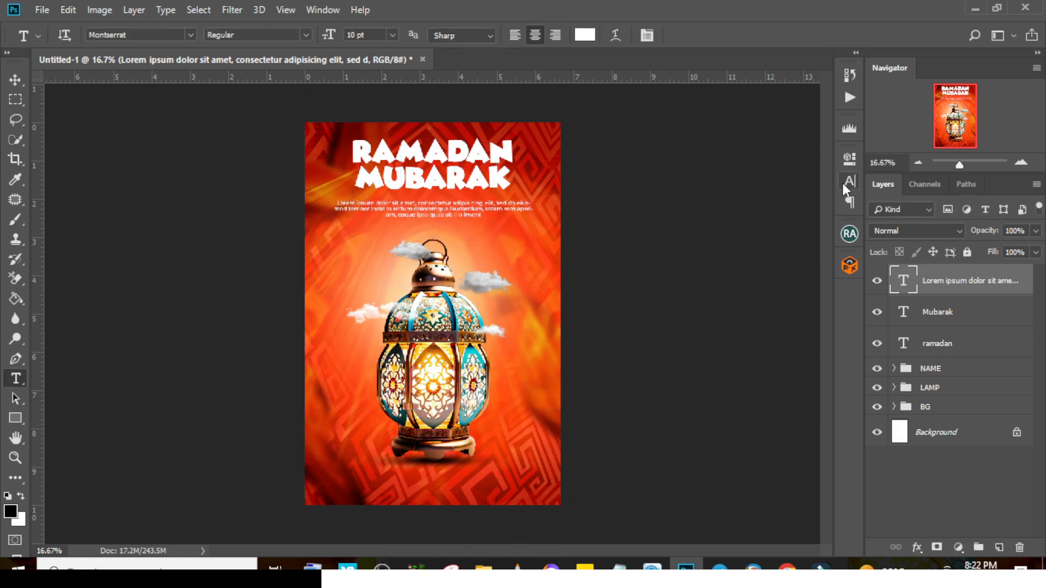
Nudge the Lorem ipsum paragraph further up so it sits close under MUBARAK.
key("v")
key("shift+Up")
key("shift+Up")
key("shift+Up")
key("shift+Up")
key("shift+Up")
key("shift+Up")
Select all three text layers and shift them down together, with the paragraph ending just above the lantern.
left_click(936, 342, "shift")
key("shift+Down")
key("shift+Down")
key("shift+Down")
key("shift+Down")
key("shift+Down")
key("shift+Down")
key("shift+Down")
key("shift+Down")
key("shift+Down")
key("shift+Down")
key("shift+Down")
key("shift+Down")
key("shift+Down")
key("shift+Down")
key("shift+Down")
key("shift+Down")
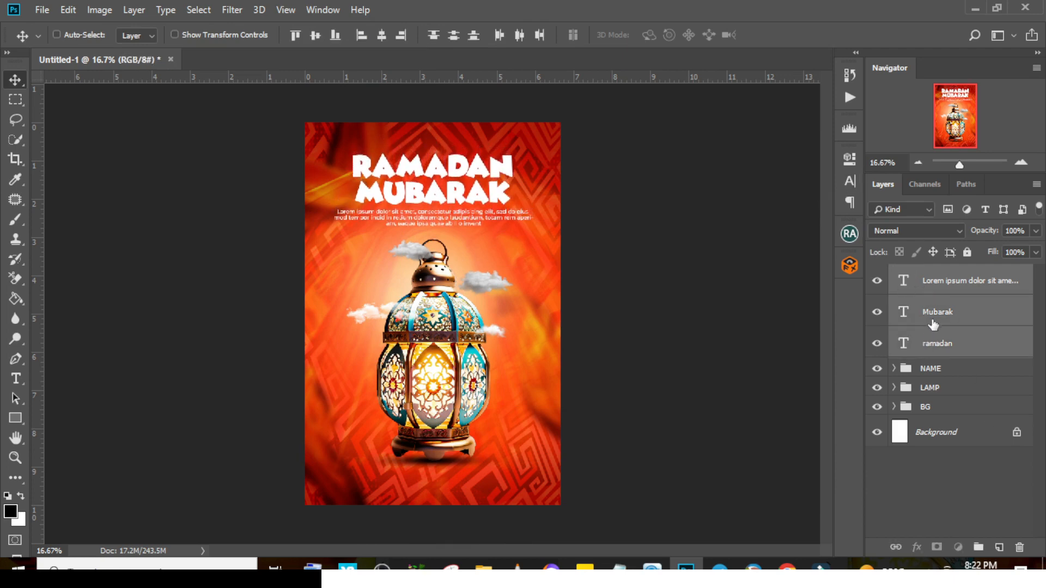
Turn off Faux Bold on both the RAMADAN and MUBARAK title layers.
left_click(935, 330)
left_click(936, 316, "shift")
left_click(850, 181)
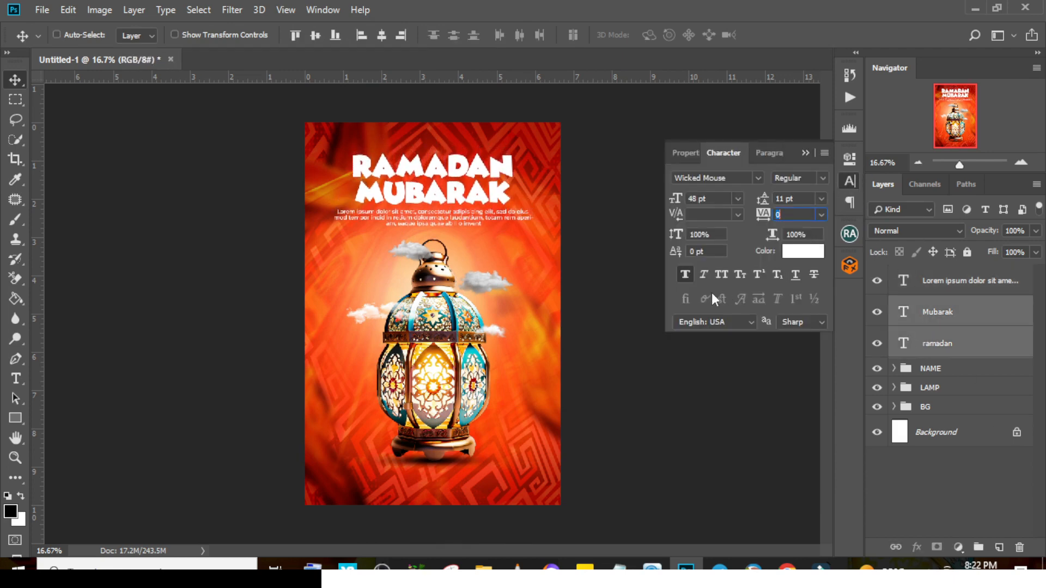
left_click(685, 274)
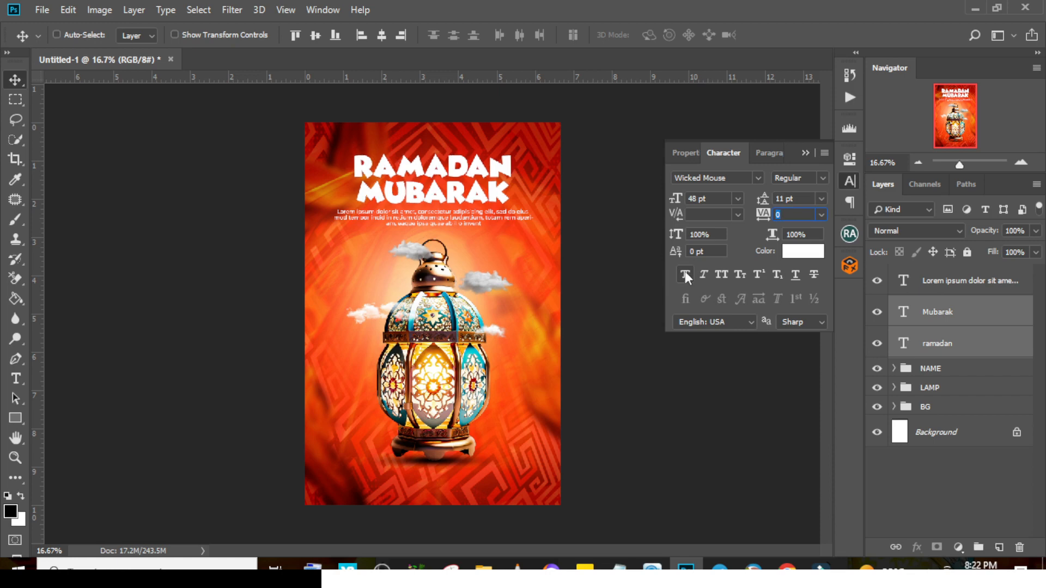
left_click(805, 153)
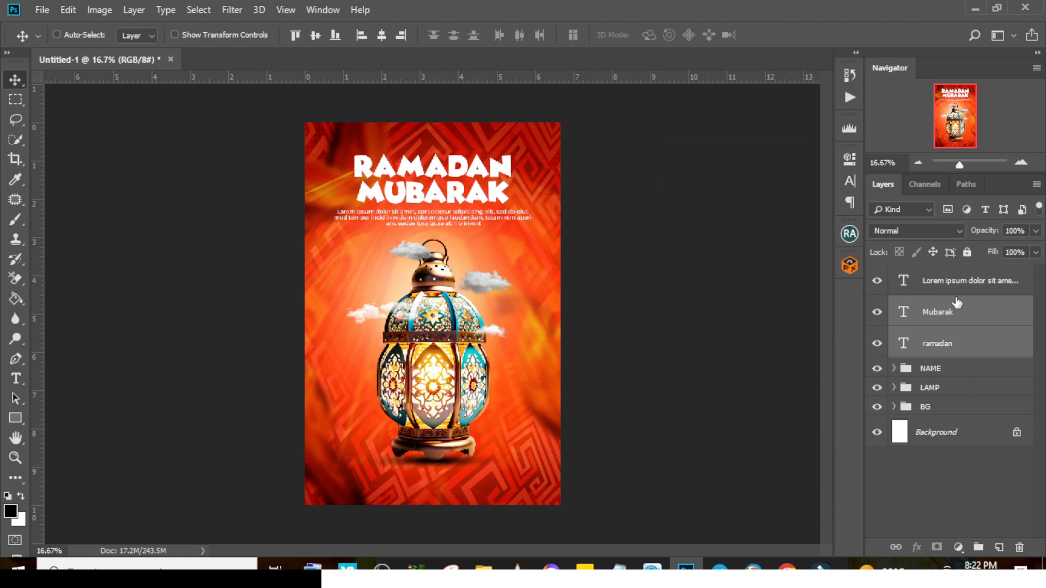
Group the two title layers and the Lorem ipsum paragraph, and name the group TEXT.
left_click(950, 280, "ctrl")
key("ctrl+semicolon")
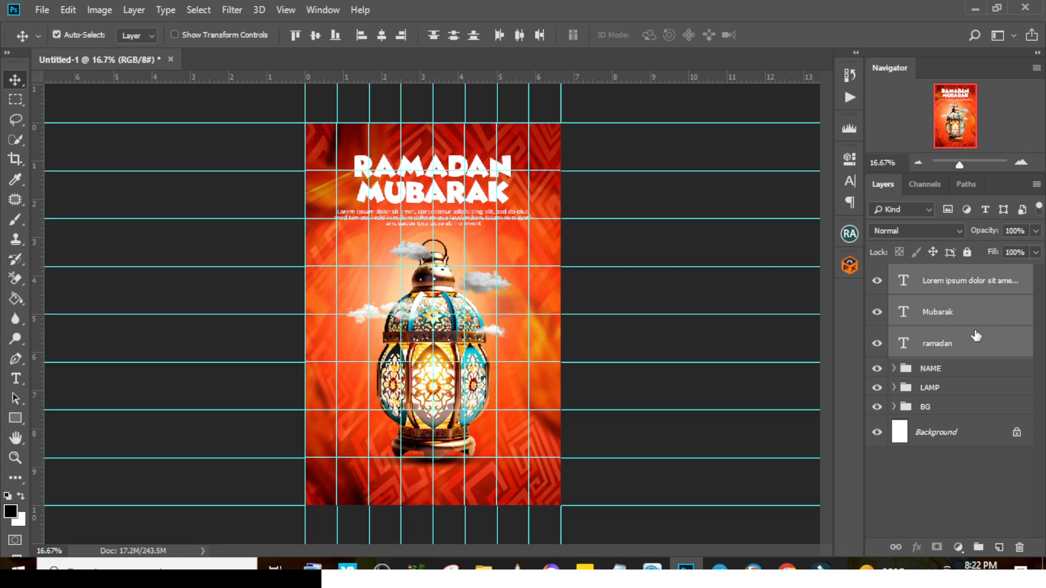
key("ctrl+g")
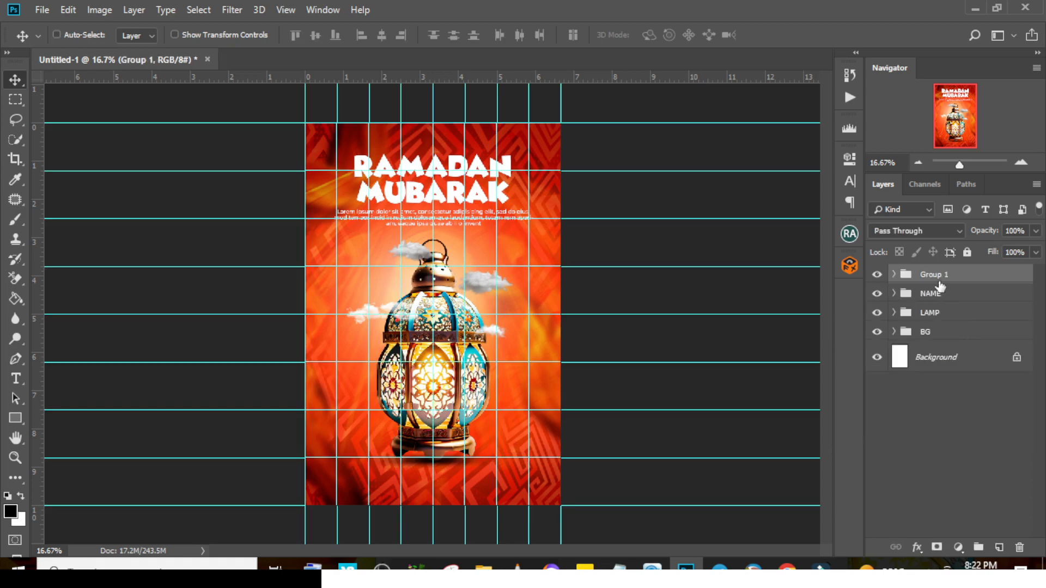
double_click(930, 273)
type("TEXT")
key("Return")
Add a text line near the poster's bottom inside the TEXT group, pasting the artist credit from the Notepad file 25.
key("t")
left_click(894, 275)
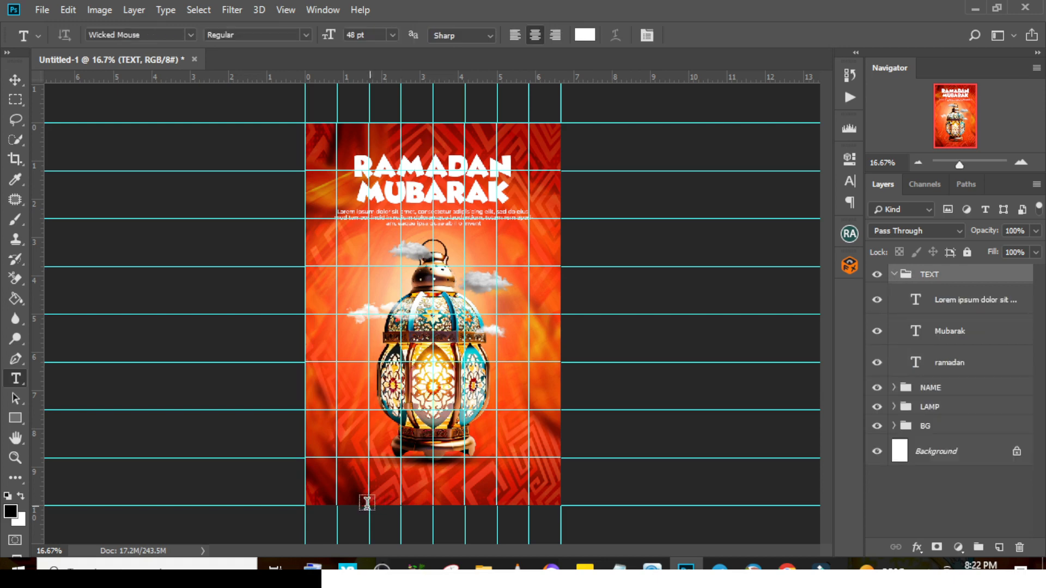
left_click(390, 488)
left_click(620, 568)
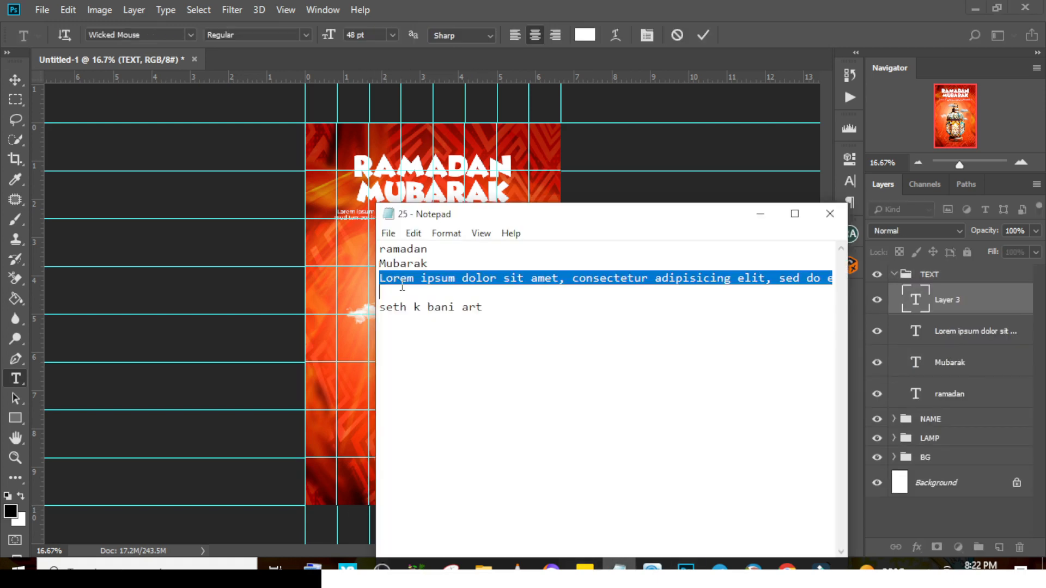
left_click_drag(484, 311, 376, 311)
key("ctrl+c")
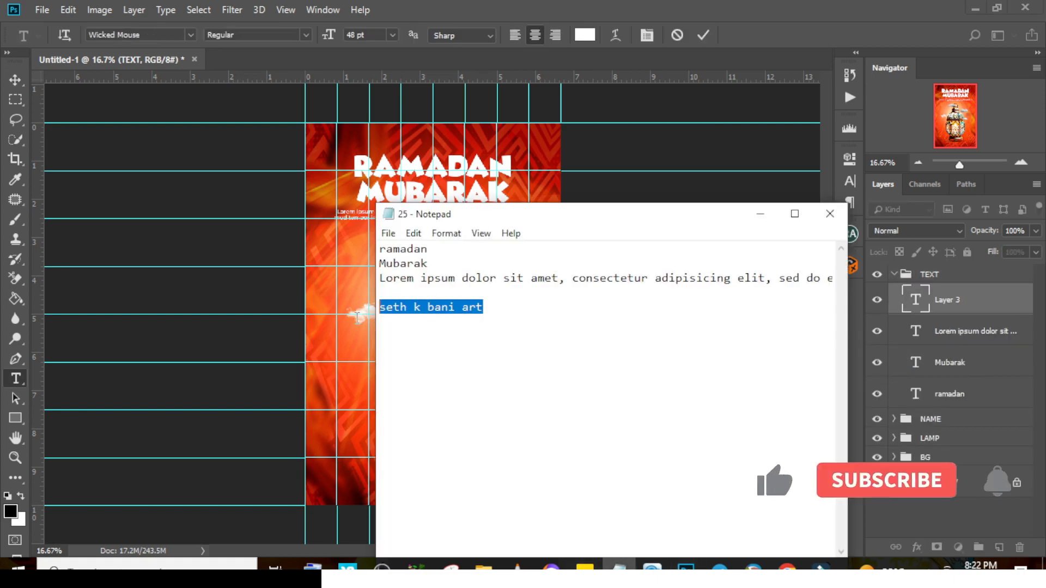
left_click(463, 5)
key("ctrl+v")
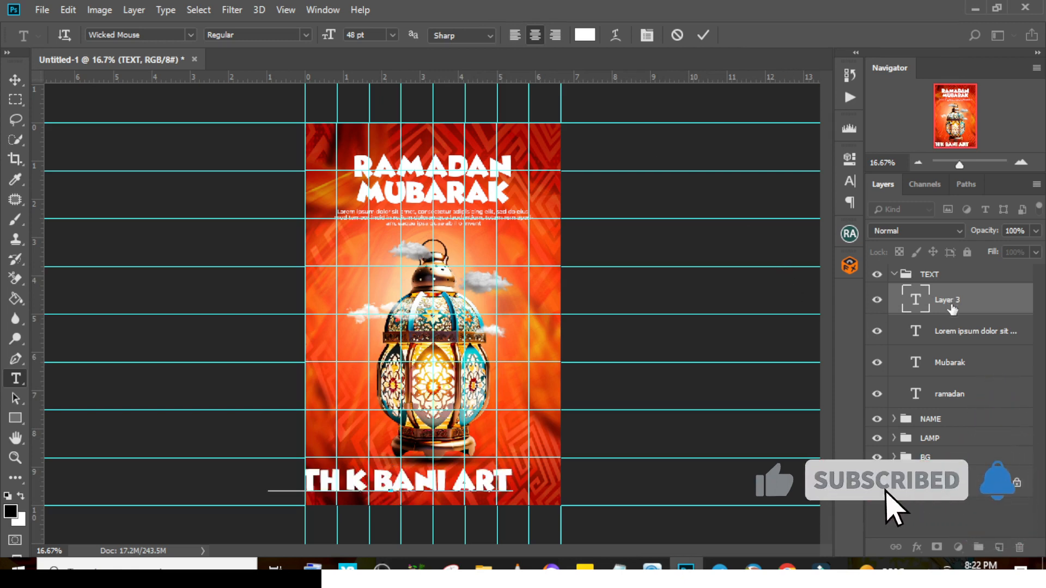
Set the artist credit line to Montserrat Regular at 10 pt with tracking 600.
left_click(850, 180)
left_click(756, 178)
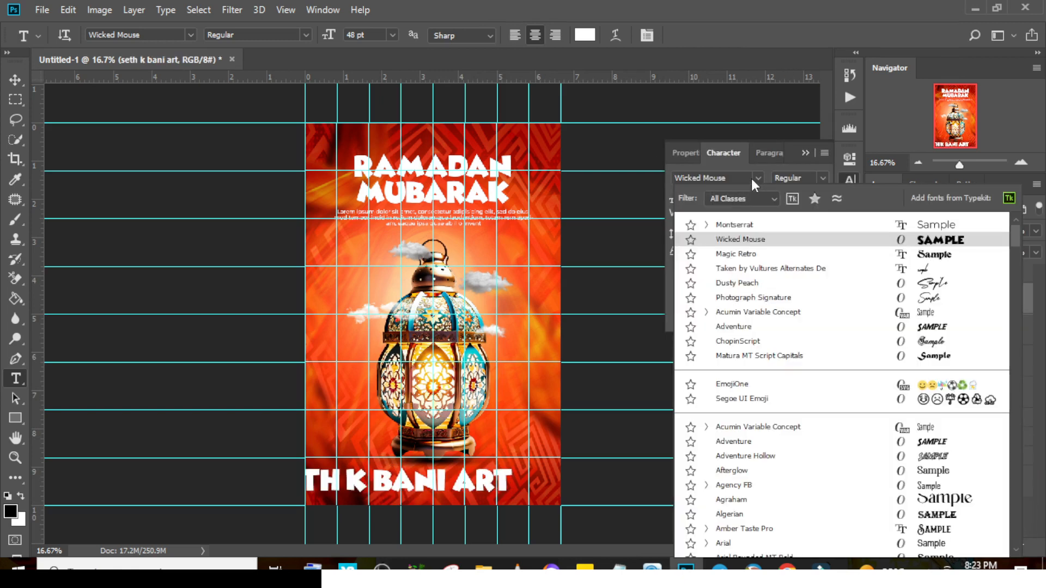
left_click(742, 225)
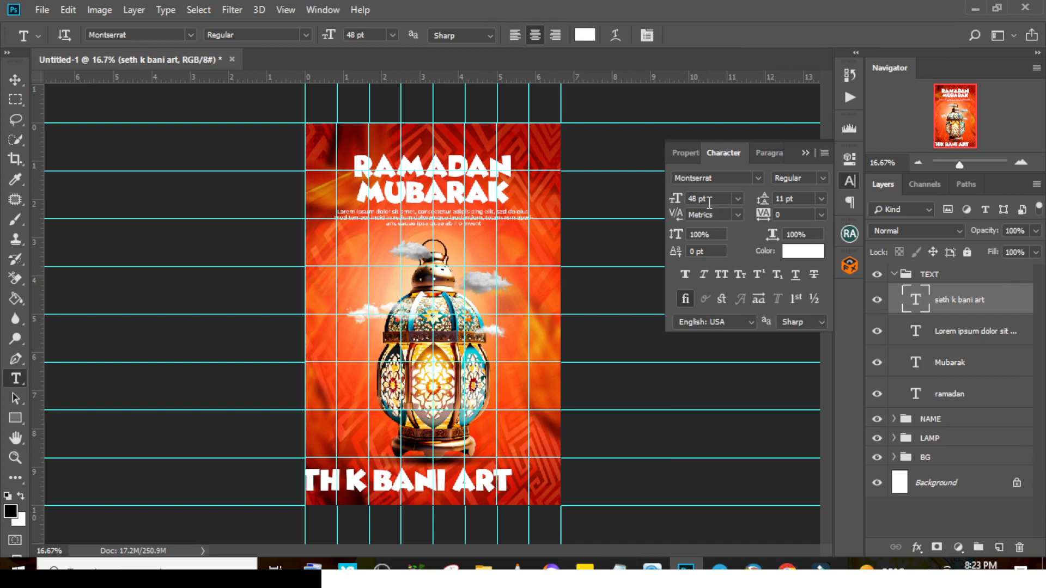
left_click_drag(708, 200, 638, 196)
type("10")
key("Return")
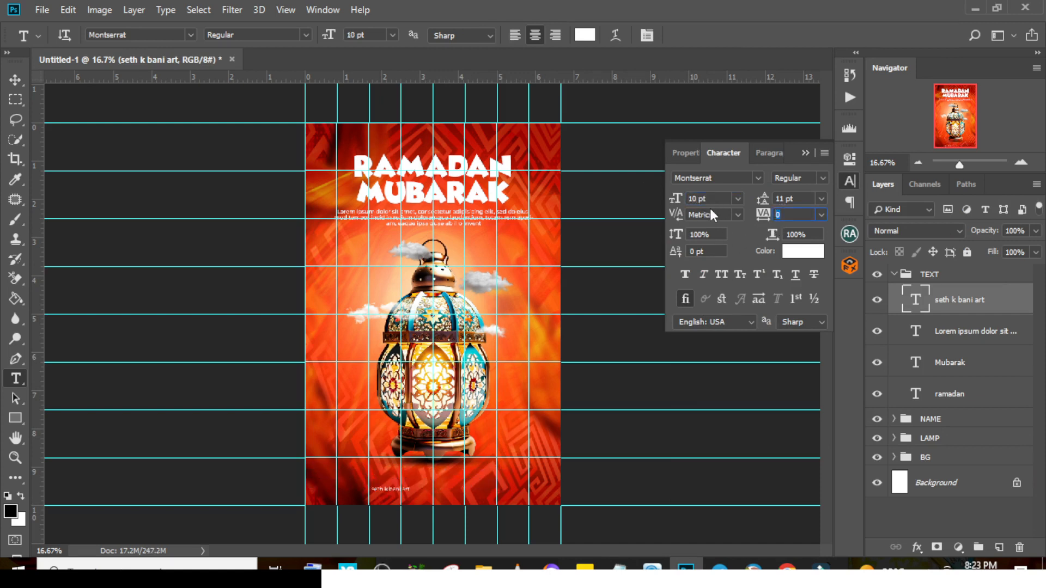
type("600")
key("Return")
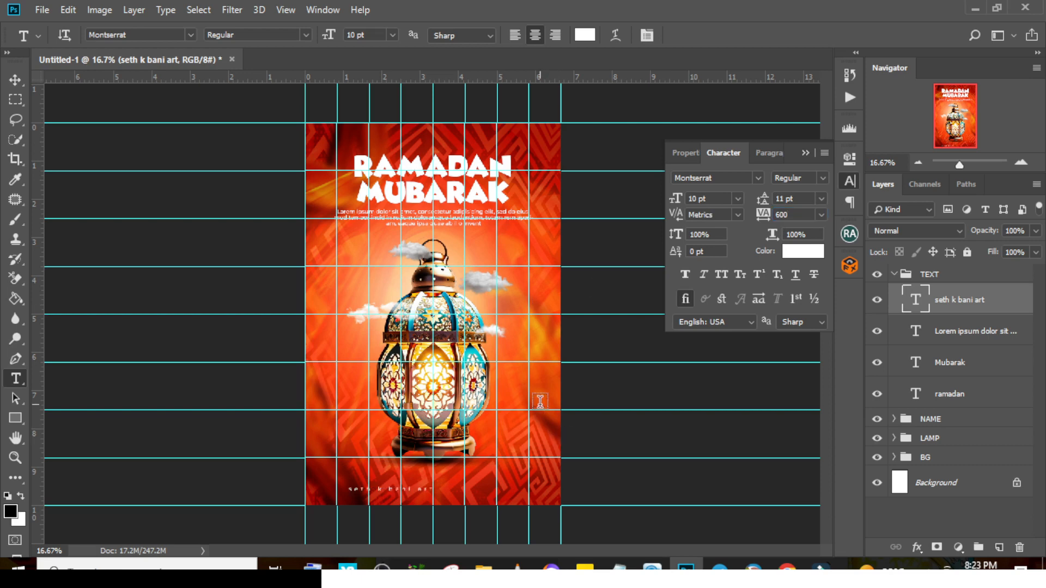
Center the artist credit line horizontally near the poster's bottom edge, hide the guides, and raise it slightly.
key("ctrl+t")
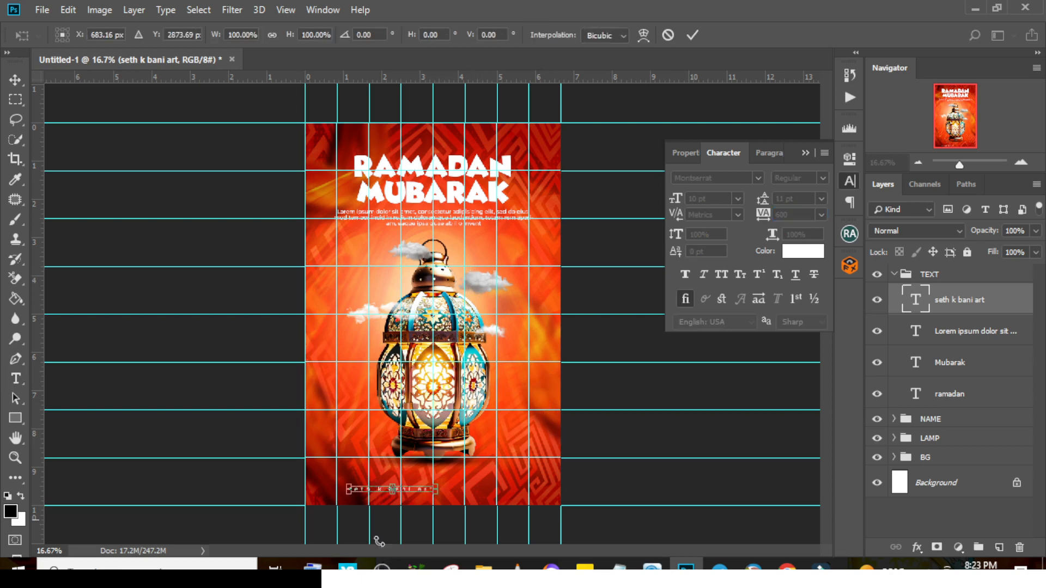
left_click_drag(422, 493, 461, 490)
key("Return")
key("ctrl+semicolon")
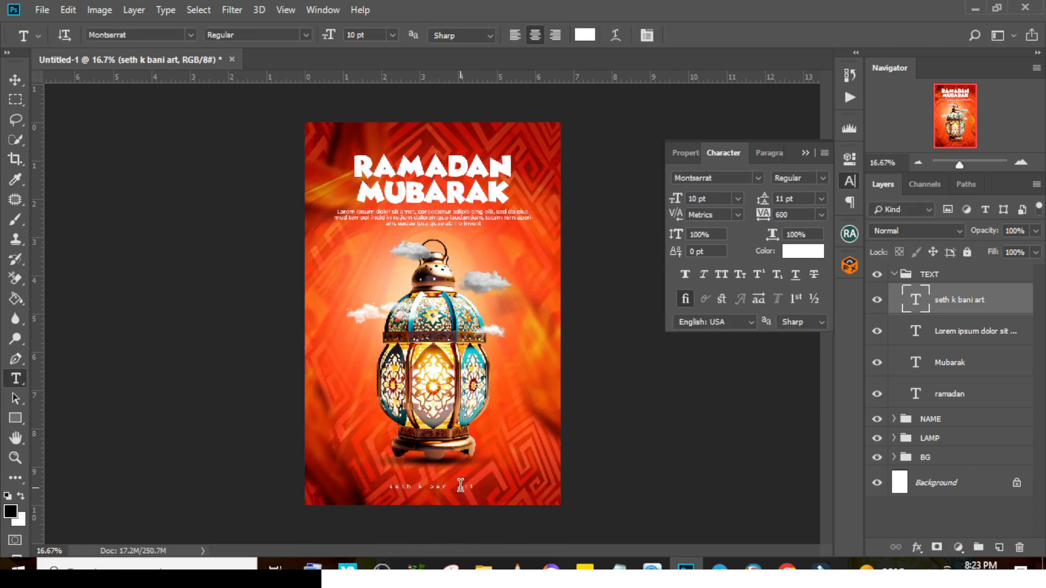
key("v")
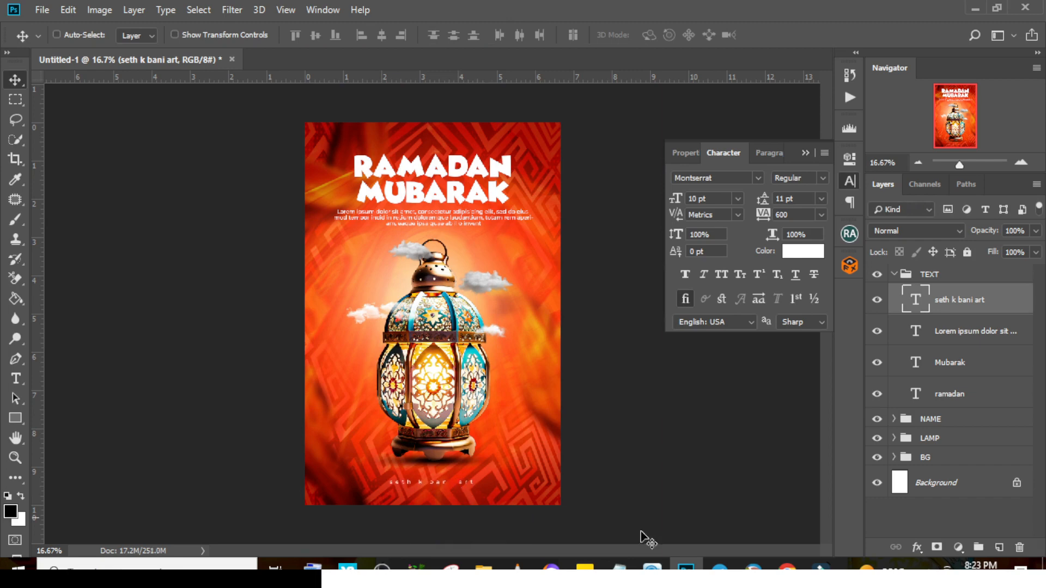
On a new layer above the TEXT group, paint one soft light-orange glow over the lantern's center with a 1300 px brush.
left_click(894, 275)
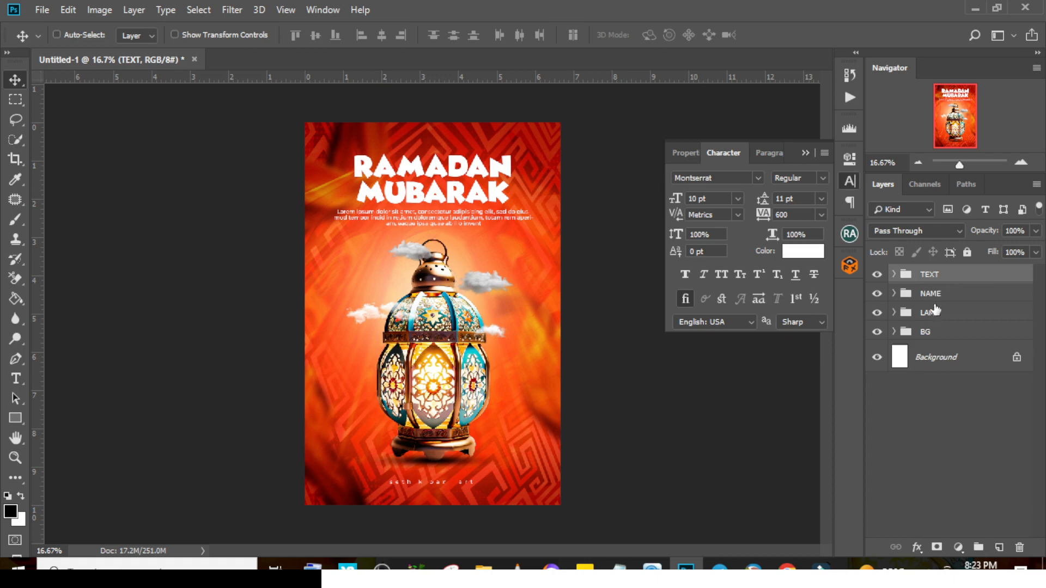
left_click(999, 547)
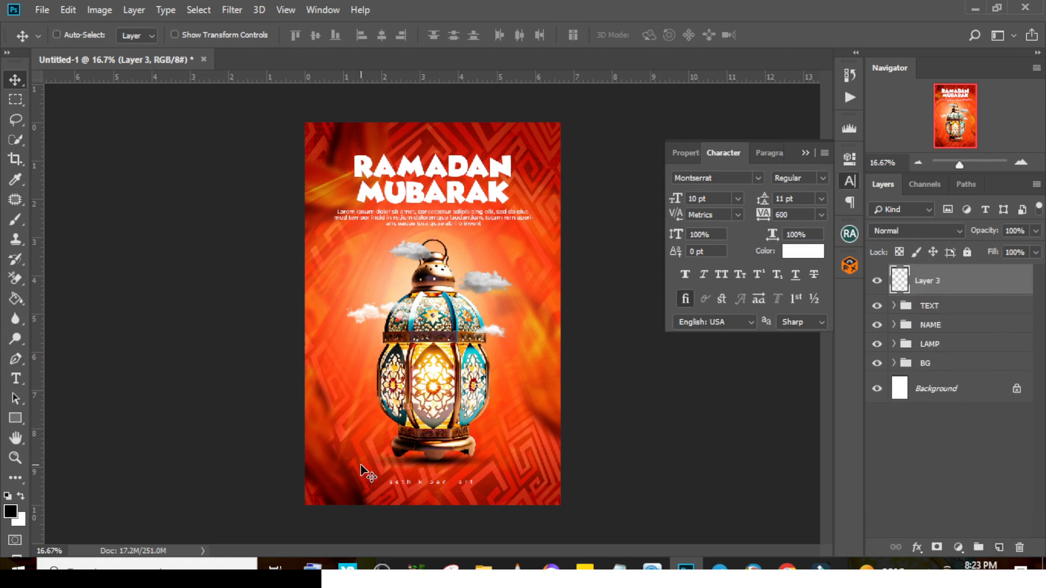
key("b")
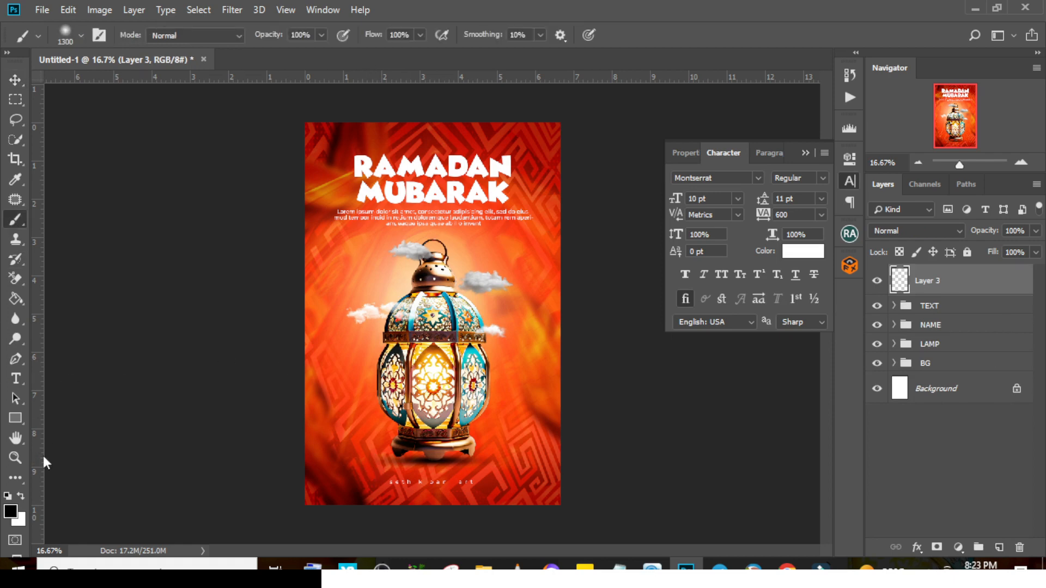
left_click(21, 496)
left_click(10, 511)
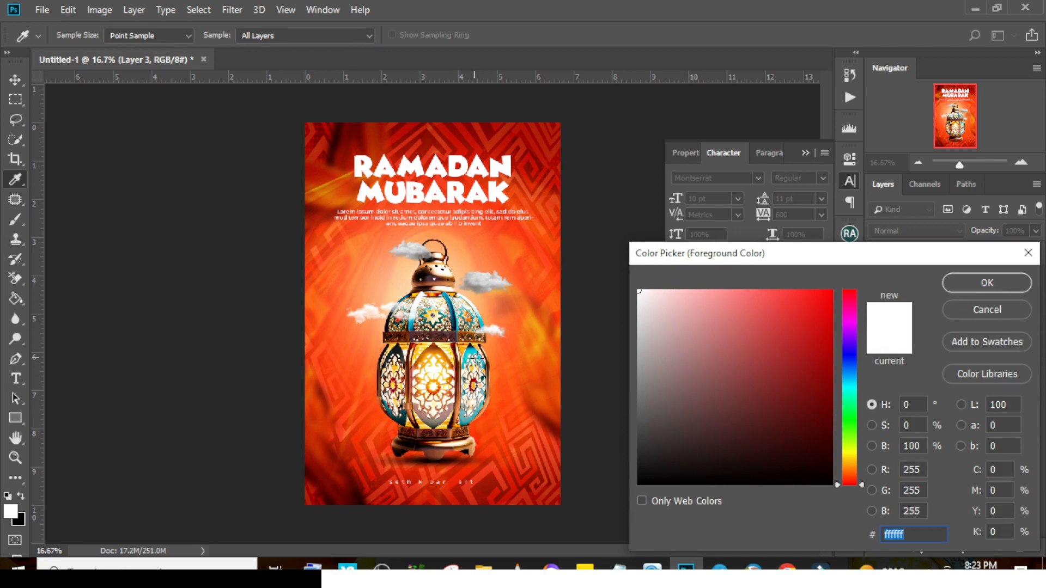
left_click(536, 344)
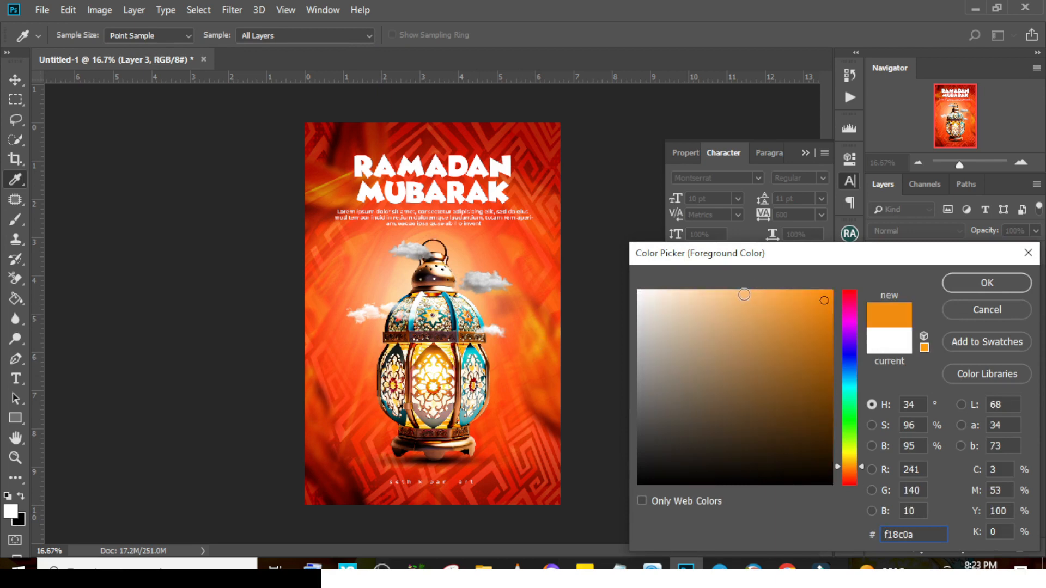
left_click(732, 290)
left_click(987, 283)
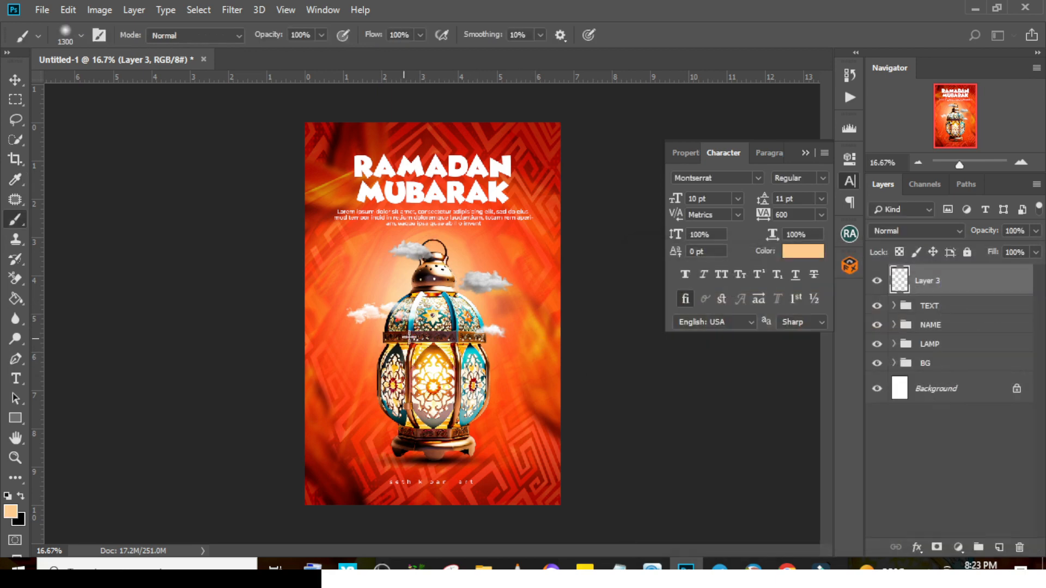
left_click(437, 354)
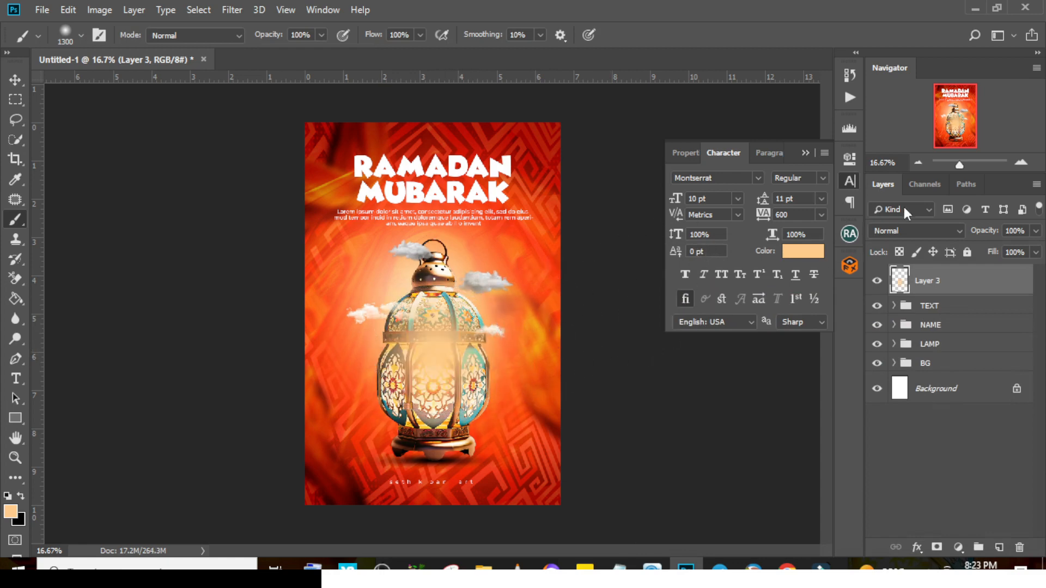
Set the orange glow layer to Linear Dodge (Add) and move it down about 0.8 in onto the lantern's lower glass panels.
left_click(904, 233)
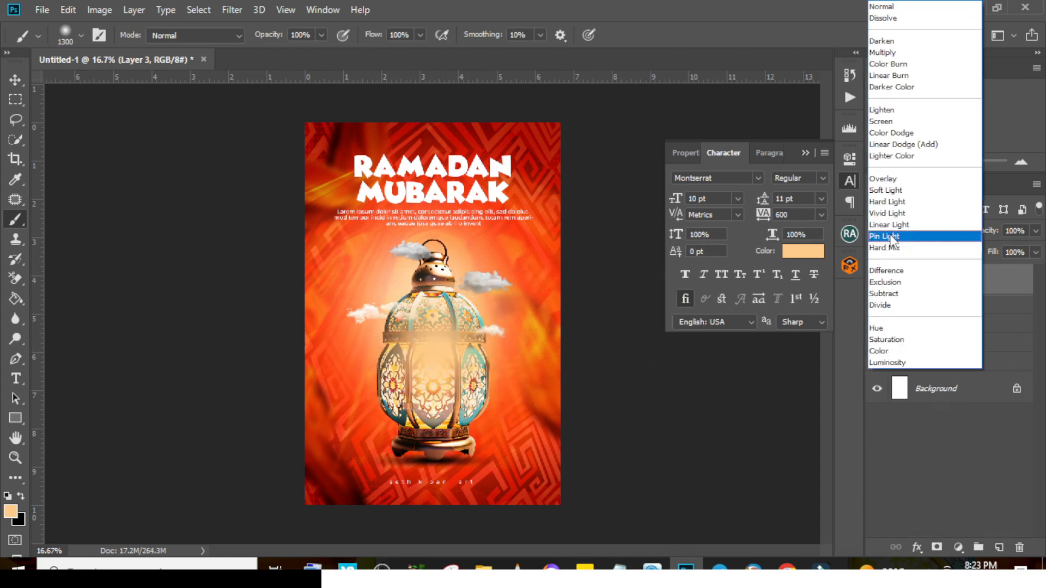
left_click(901, 145)
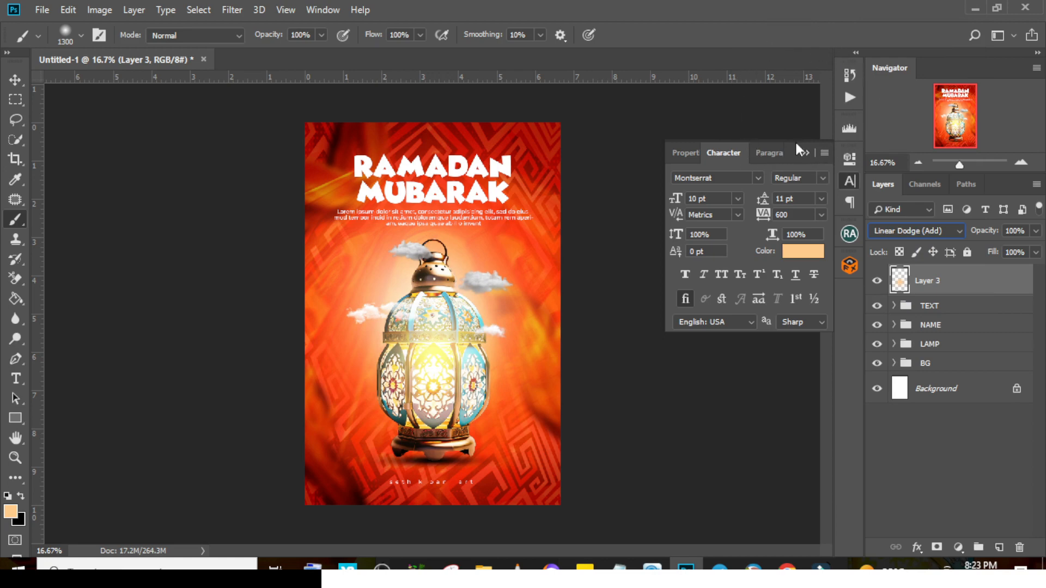
left_click(809, 153)
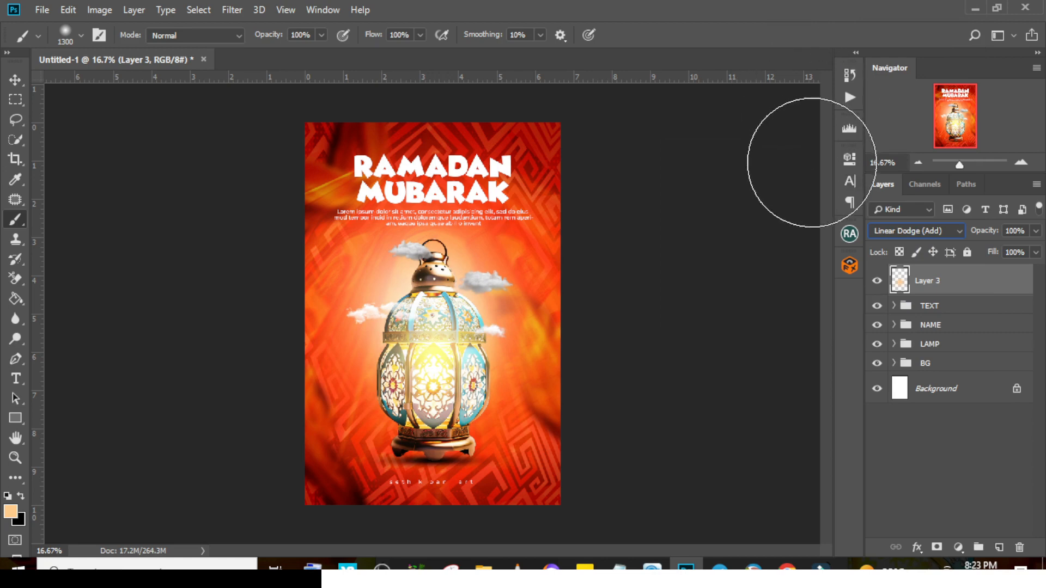
left_click(20, 78)
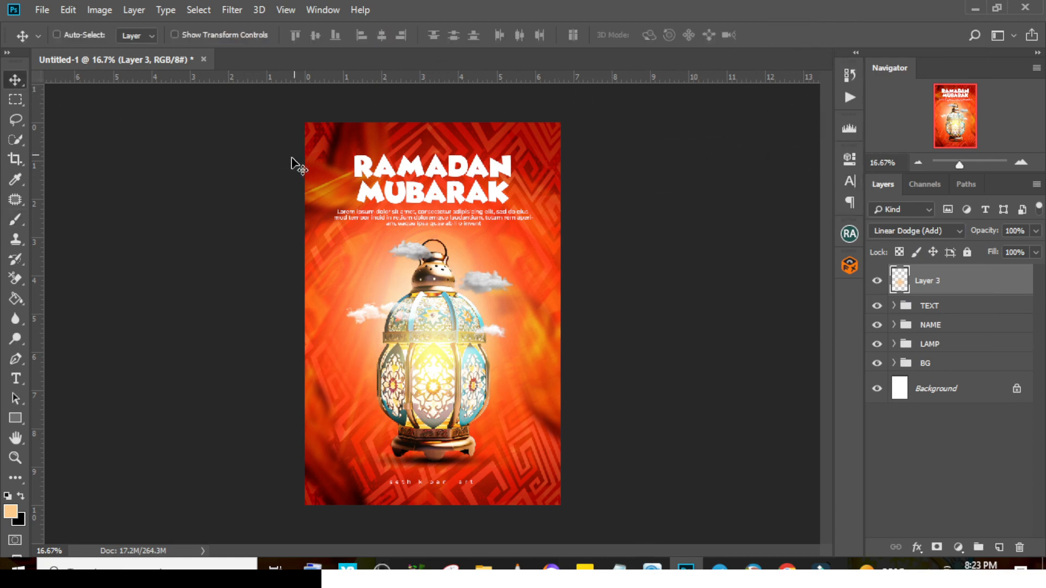
left_click_drag(445, 347, 440, 386)
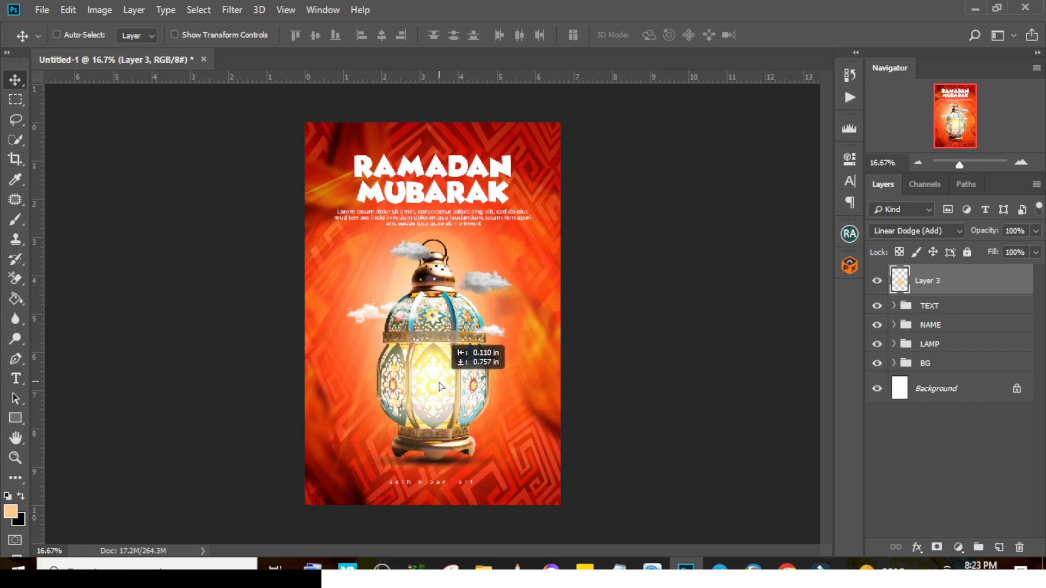
left_click_drag(441, 385, 440, 388)
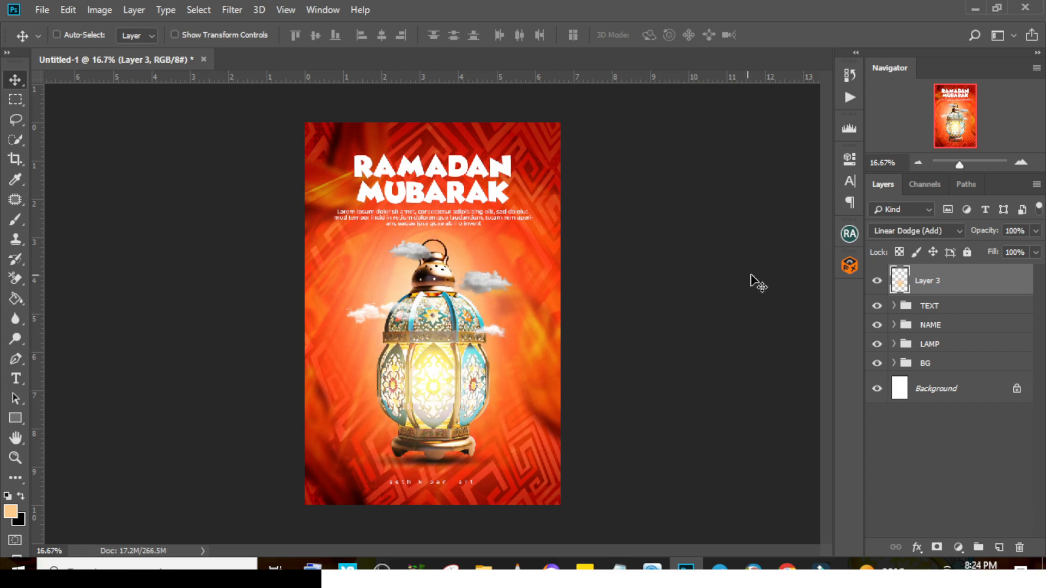
On another new layer, paint one soft #76edff cyan glow over the lantern's upper part and blend it with Screen.
left_click(997, 548)
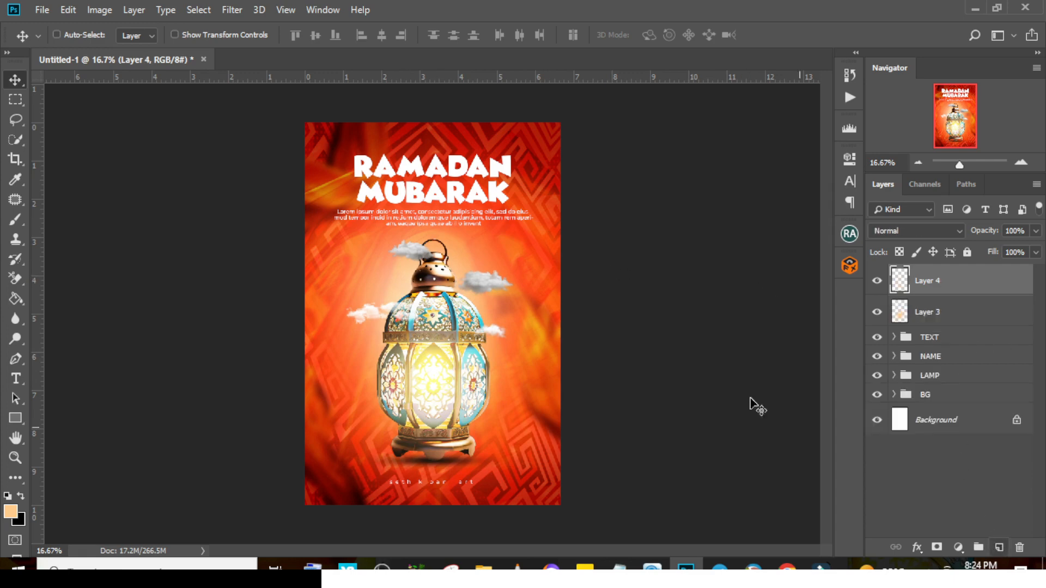
key("b")
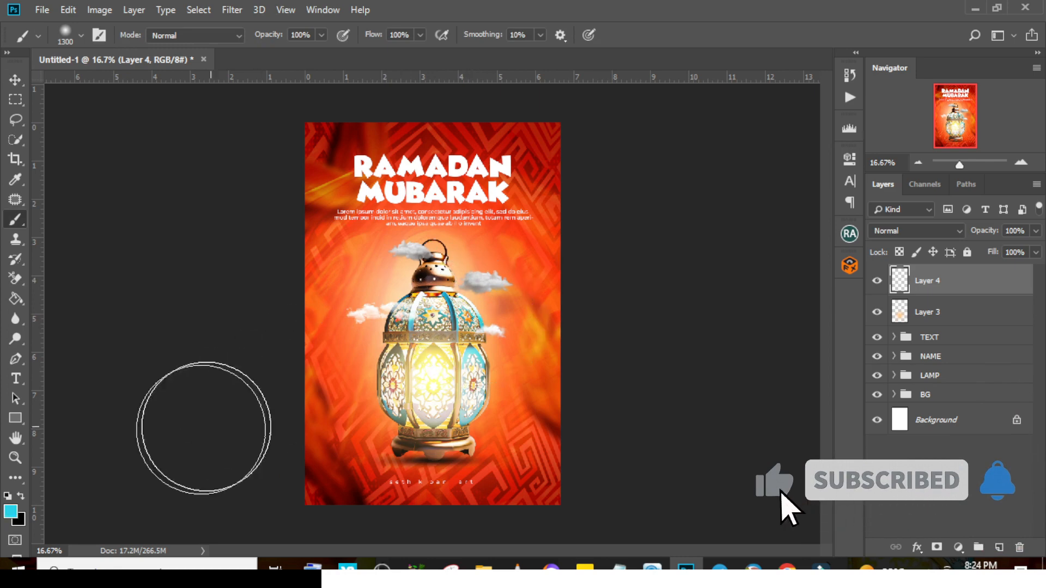
left_click(11, 512)
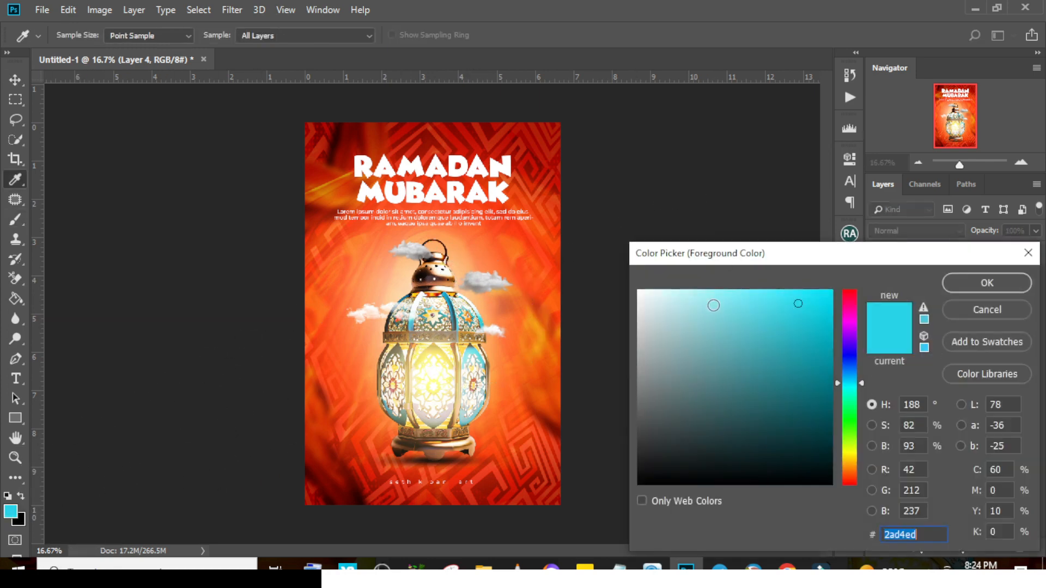
left_click_drag(739, 297, 745, 275)
left_click(1018, 288)
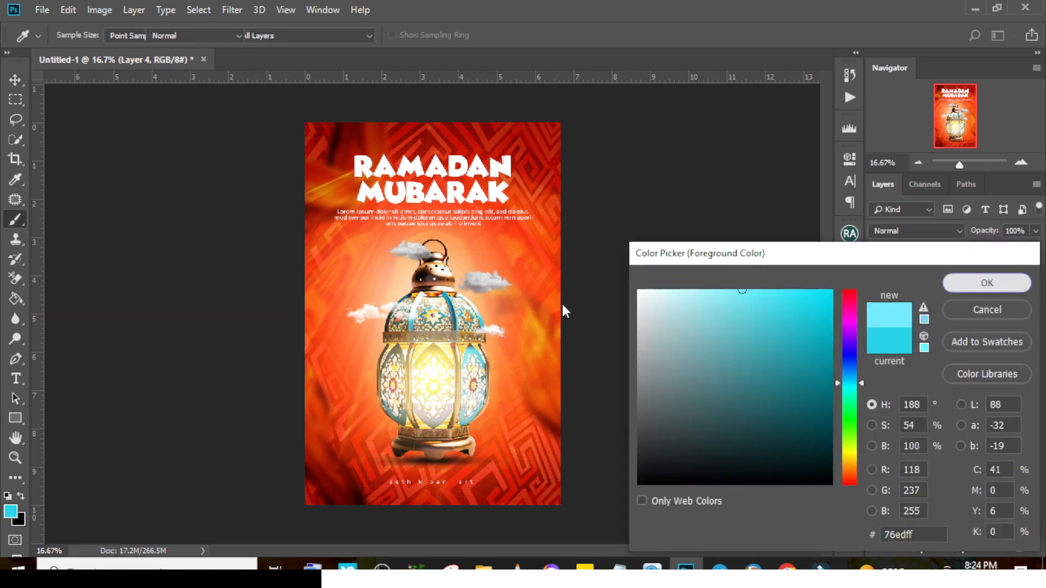
left_click(438, 292)
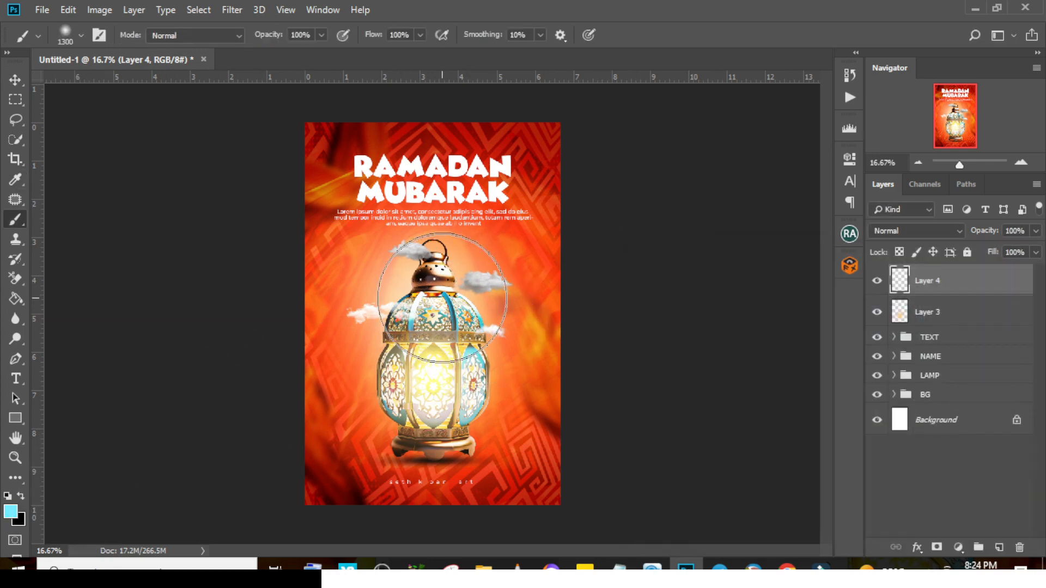
left_click(933, 230)
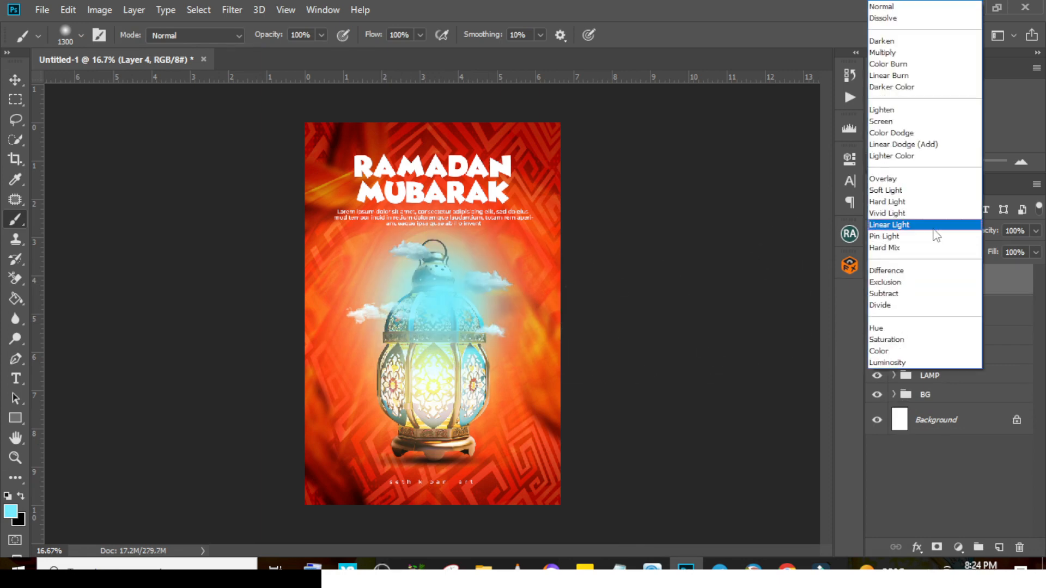
left_click(888, 122)
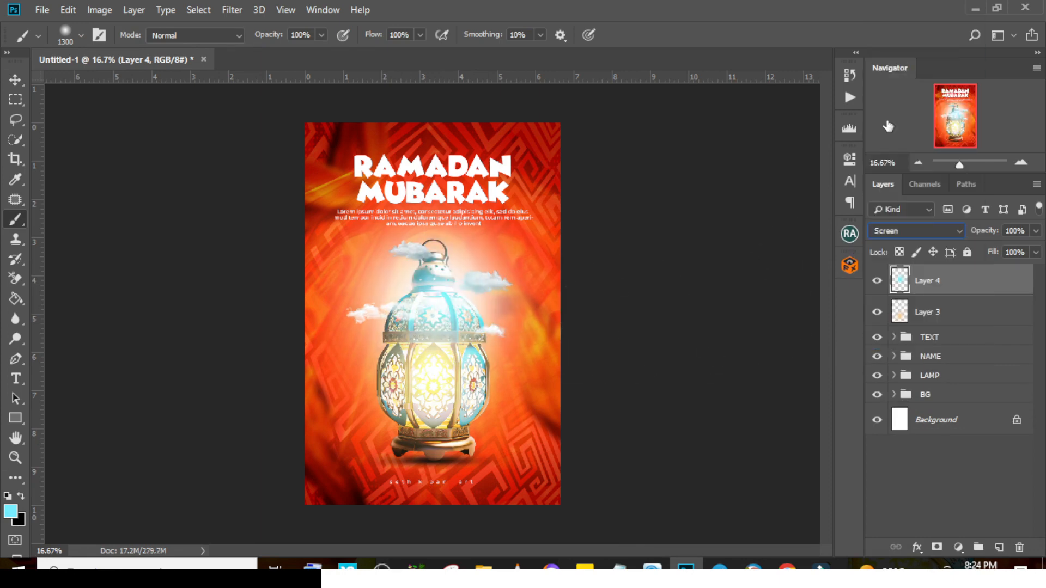
Move the cyan glow down to the lantern's right glass panel and scale it to about 39%.
left_click(15, 80)
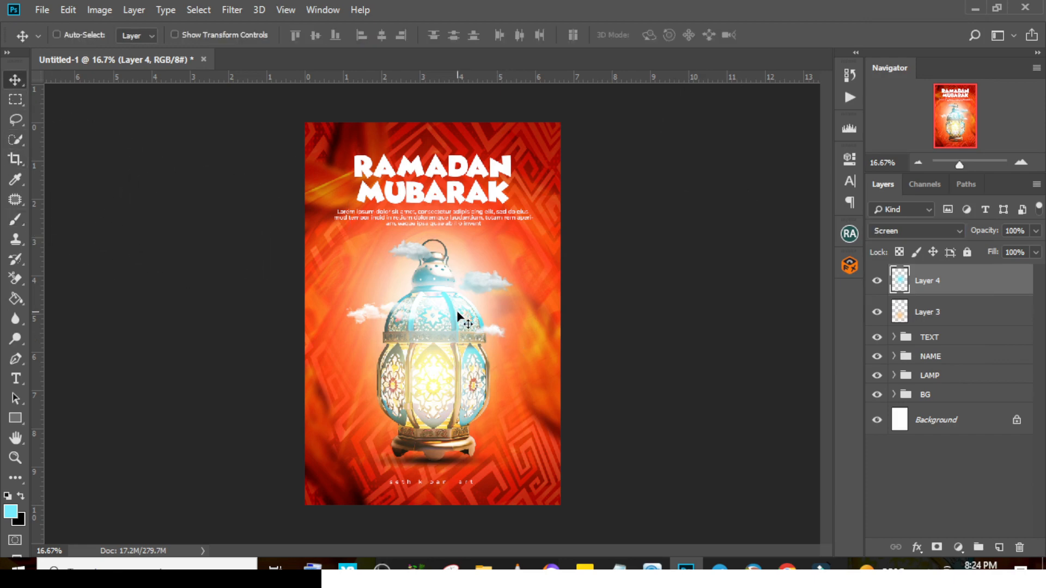
left_click_drag(458, 315, 484, 388)
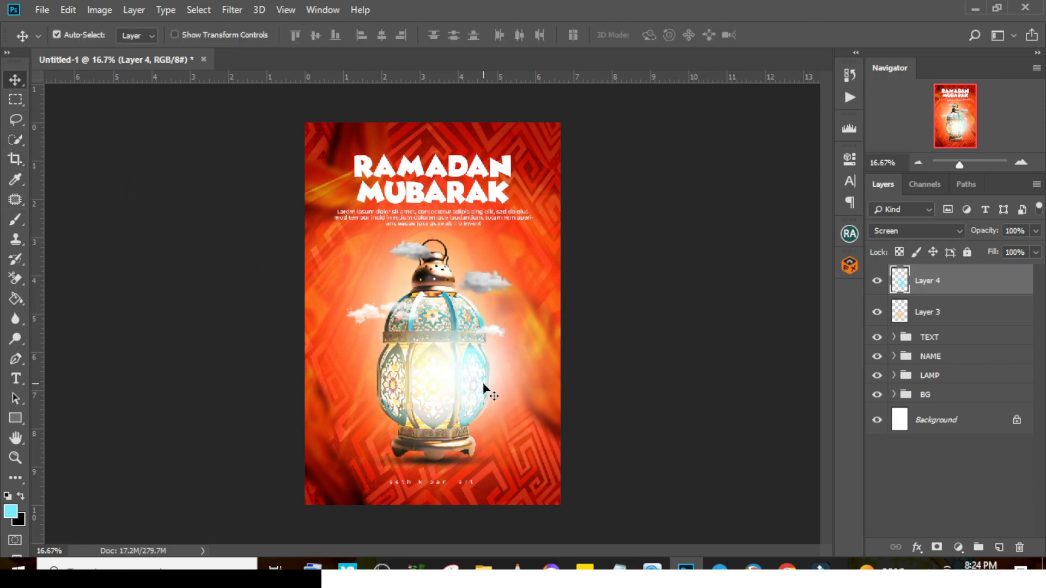
key("ctrl+t")
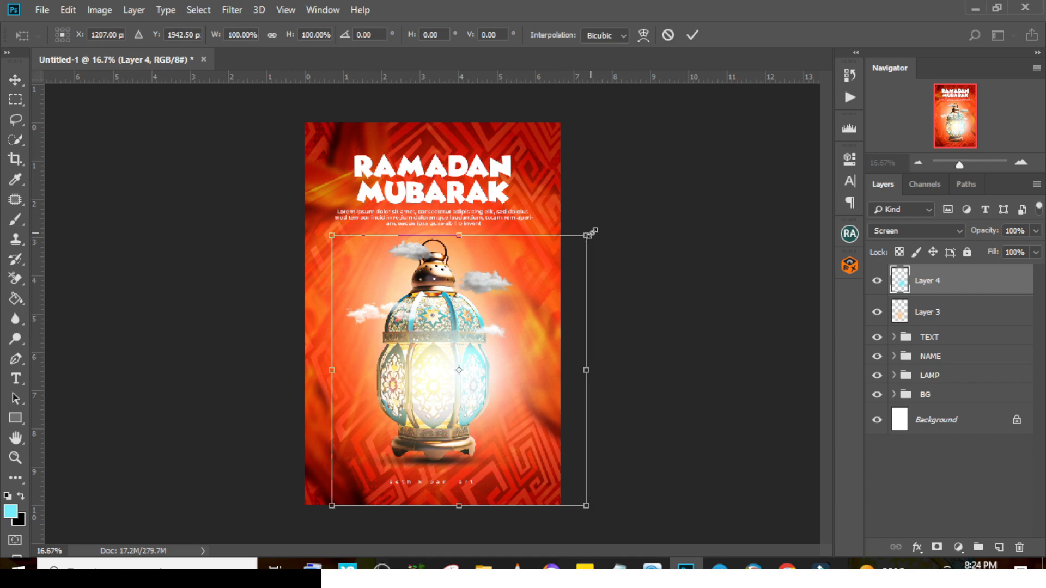
left_click_drag(592, 233, 564, 370)
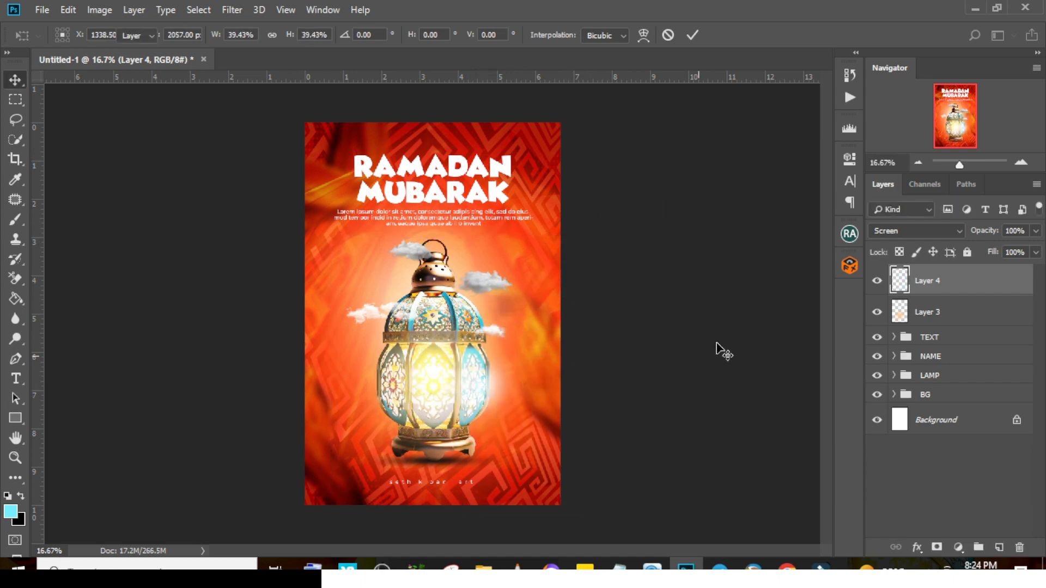
key("Return")
Lower the cyan glow's opacity to 16% and place a duplicate of it on the lantern's upper right part.
left_click(1034, 232)
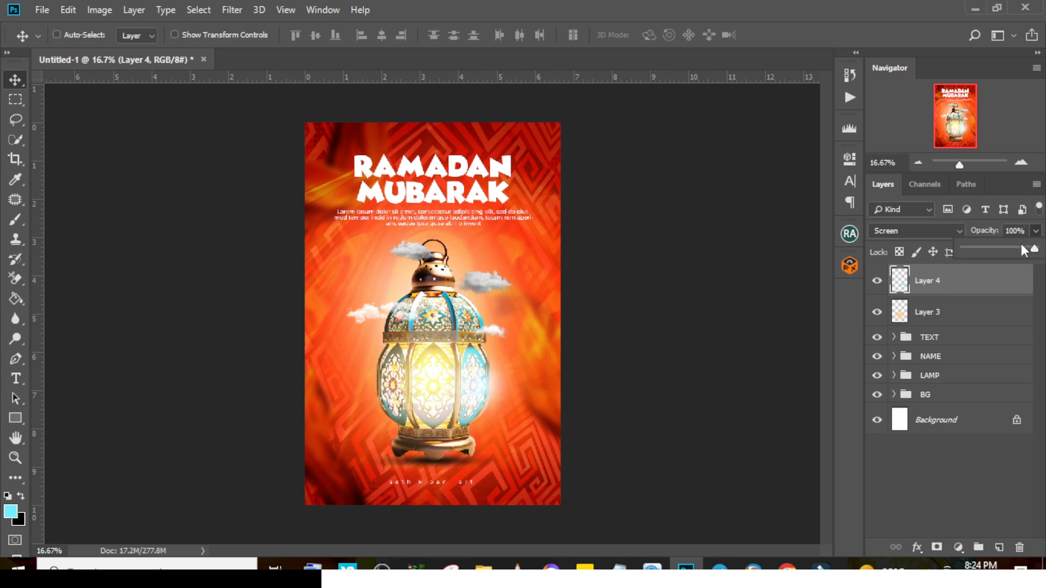
left_click_drag(1030, 252, 976, 250)
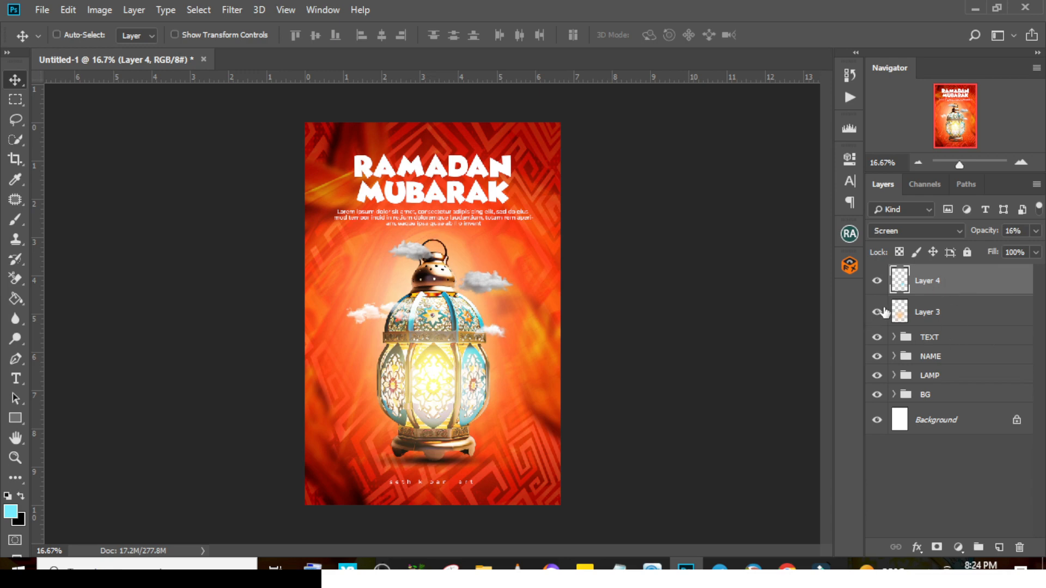
key("ctrl+j")
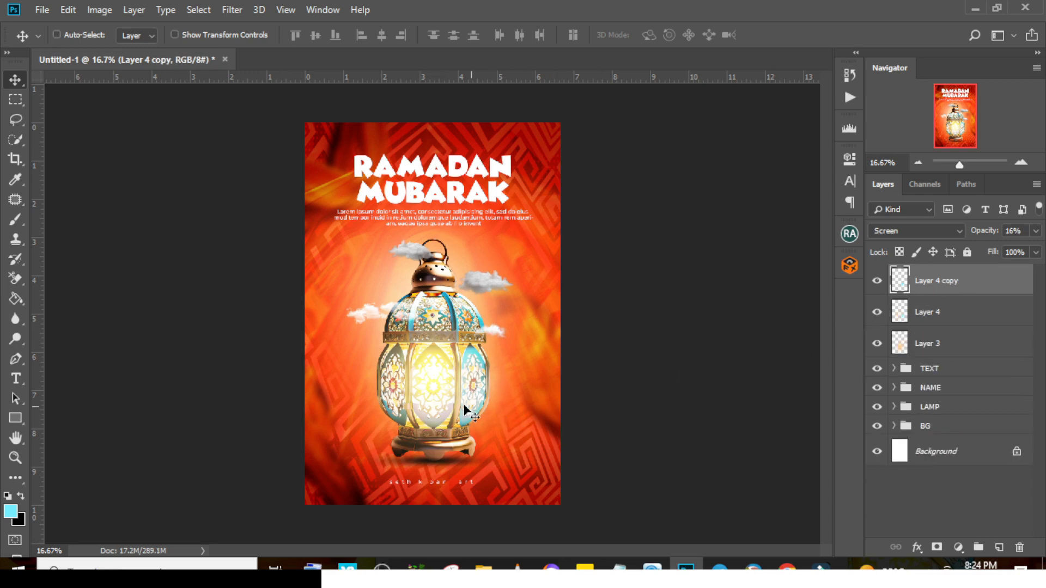
left_click_drag(465, 410, 469, 289)
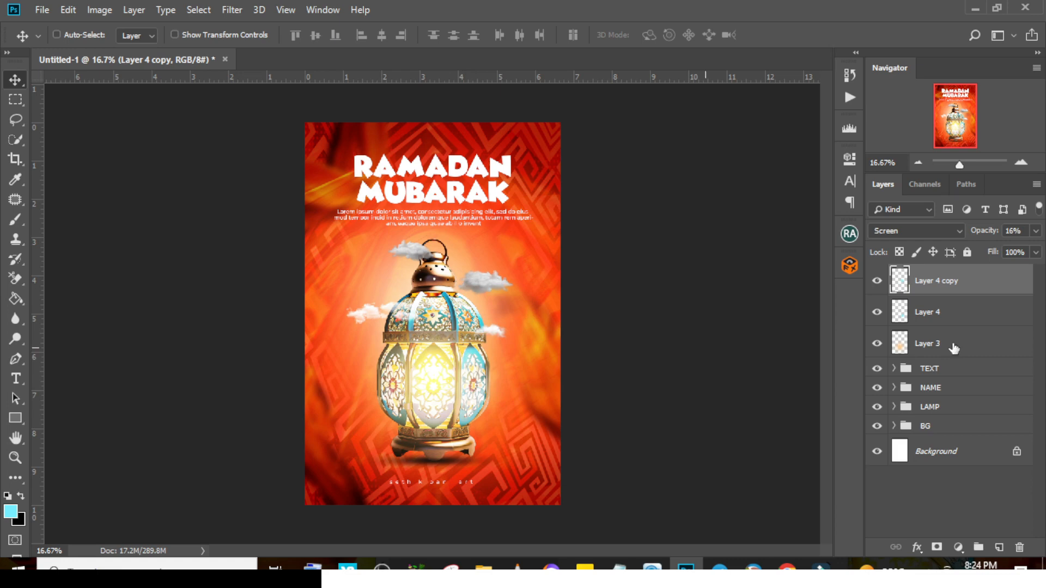
Raise the opacity of the duplicated cyan glow to 63% and of the original cyan glow to 62%.
left_click(1035, 231)
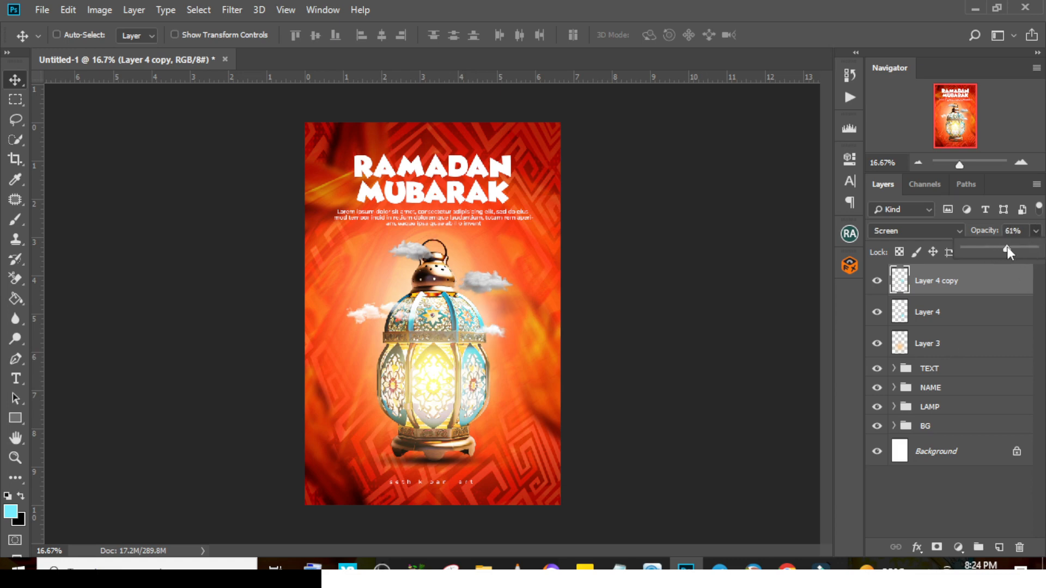
left_click(929, 316)
left_click(1035, 232)
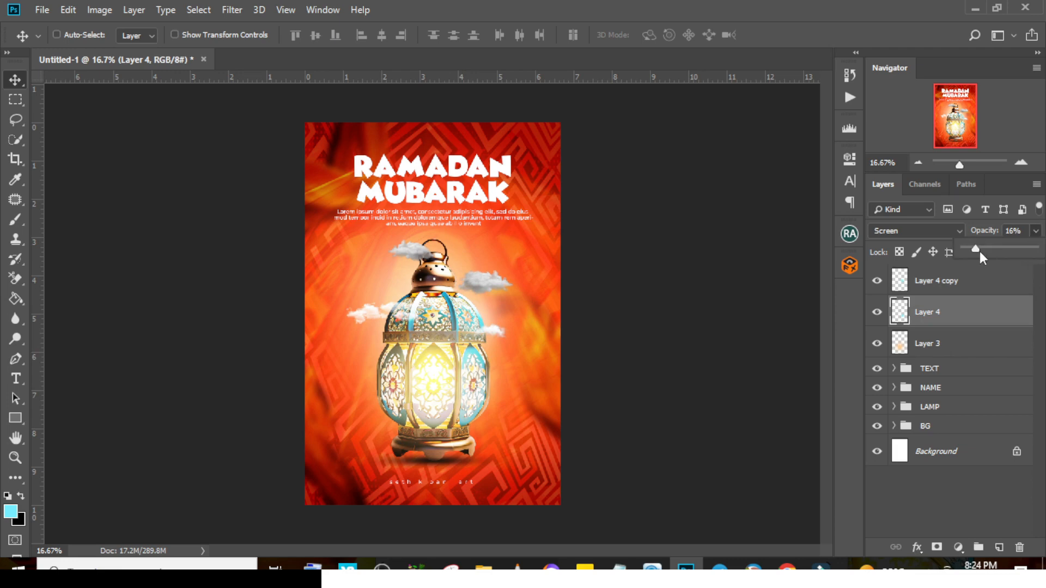
left_click_drag(989, 247, 1007, 244)
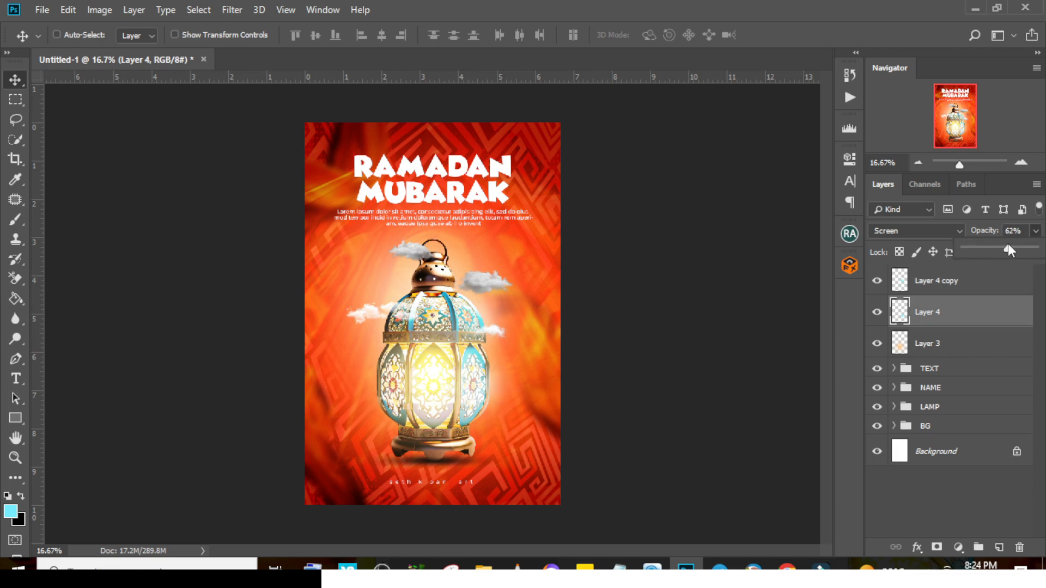
Group the three glow layers and name the group LOW.
left_click(923, 277)
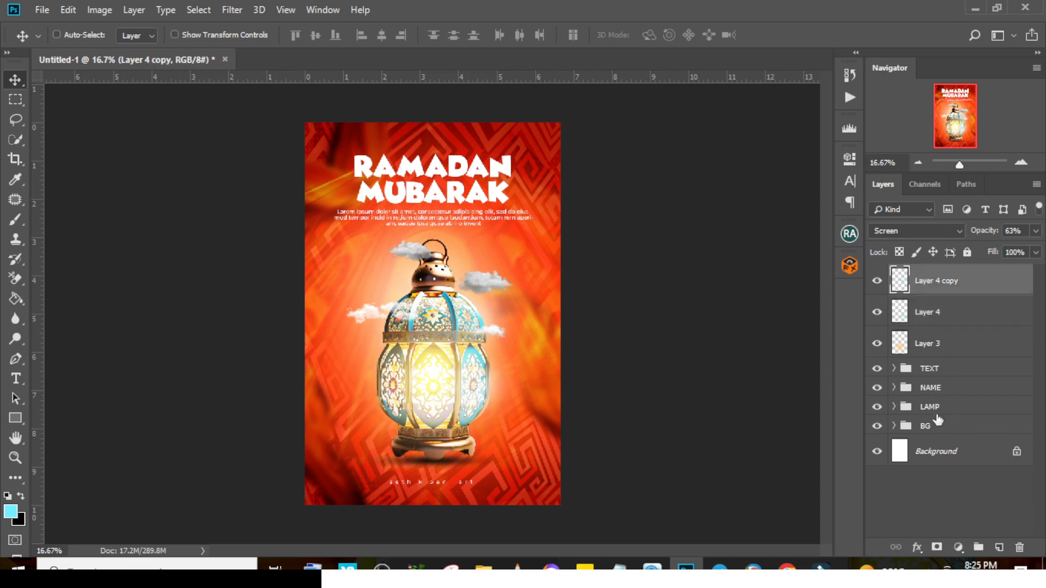
left_click(942, 354, "shift")
key("ctrl+g")
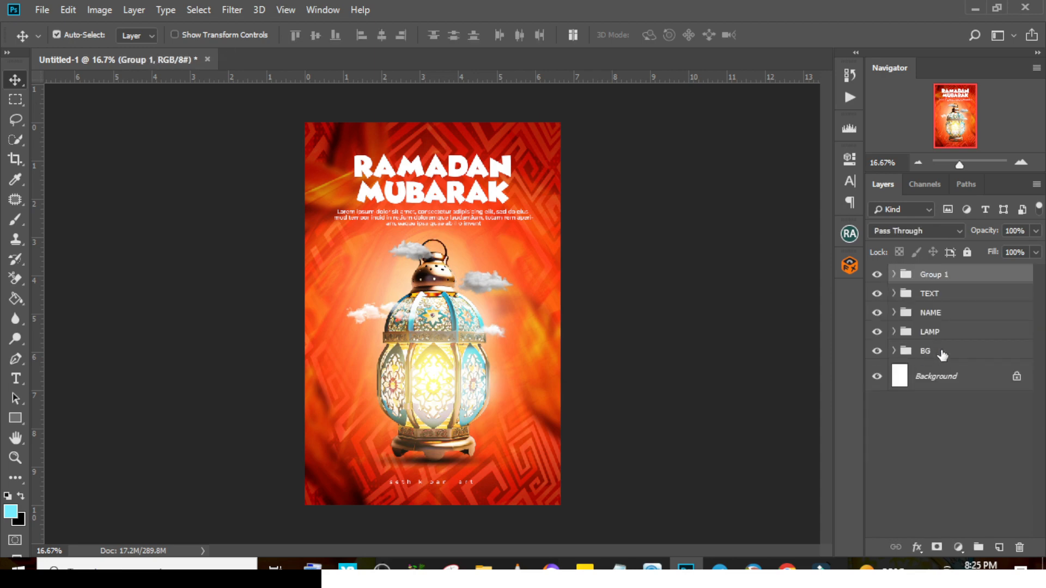
double_click(931, 274)
type("LOW")
key("Return")
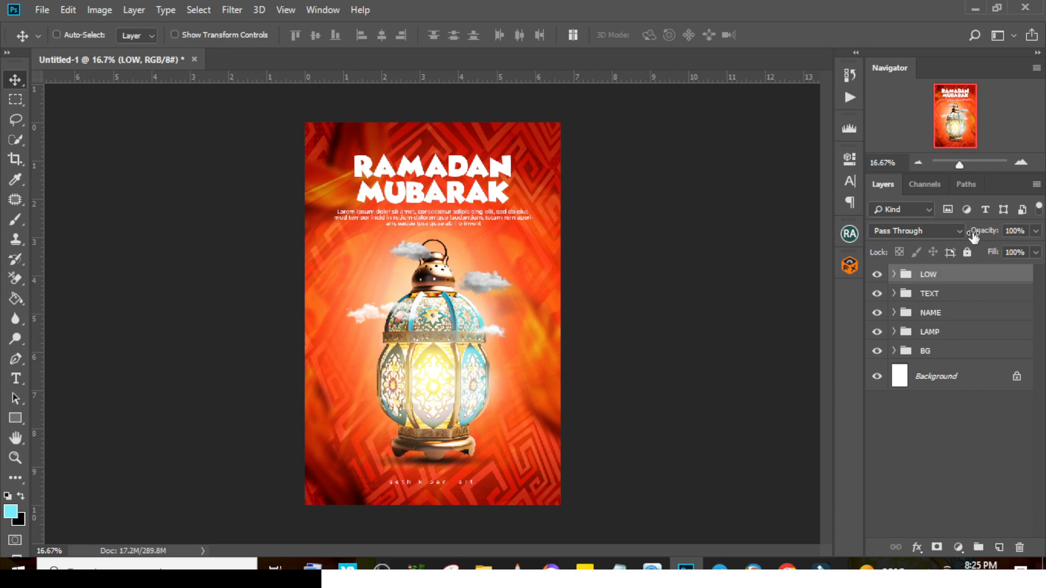
Stamp all visible layers into a new merged layer above the LOW group.
key("ctrl+alt+shift+e")
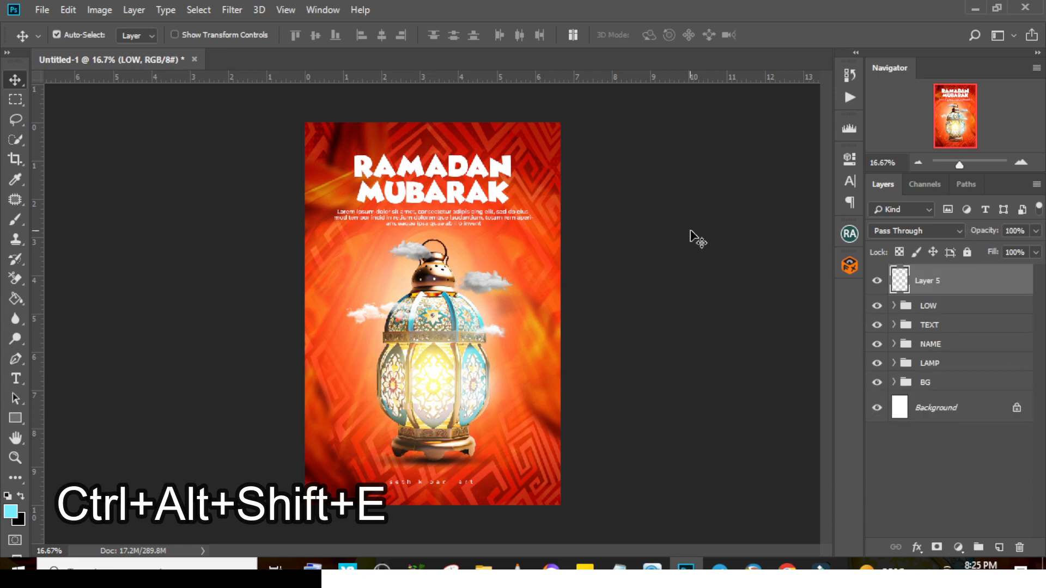
Convert the merged layer to a smart object and open the Camera Raw filter on it.
right_click(957, 289)
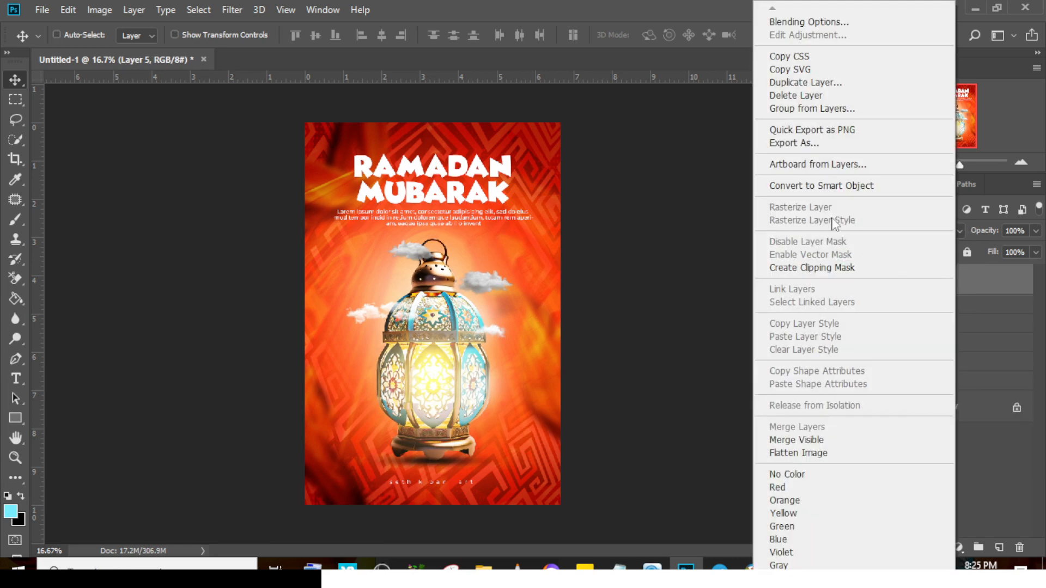
left_click(836, 184)
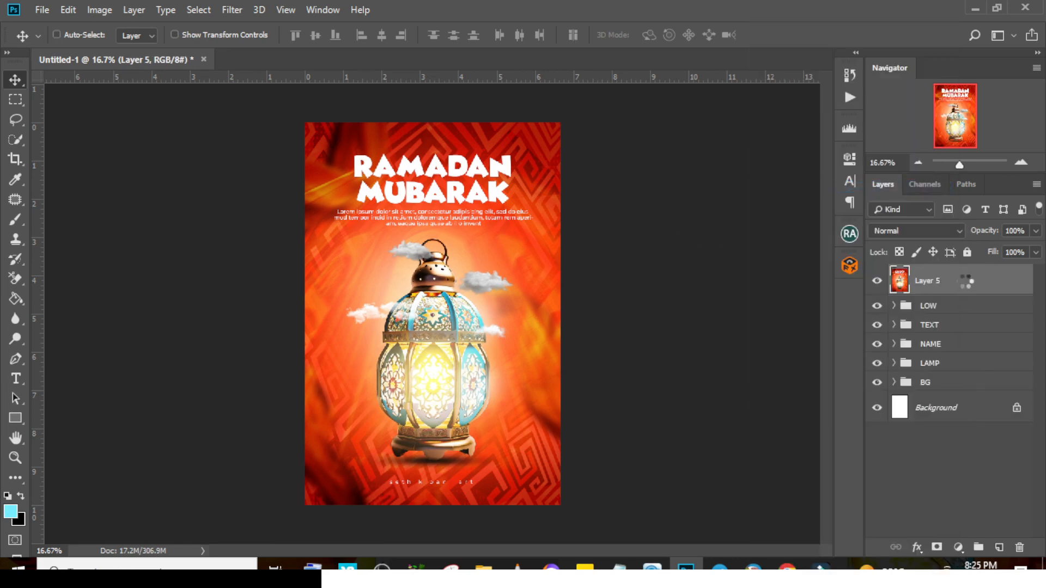
left_click(232, 9)
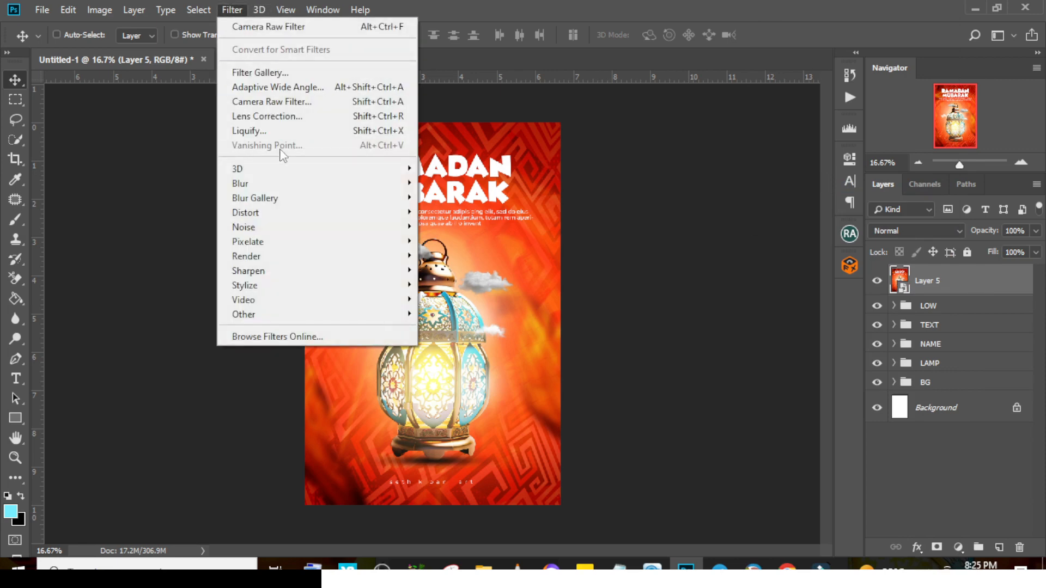
left_click(273, 102)
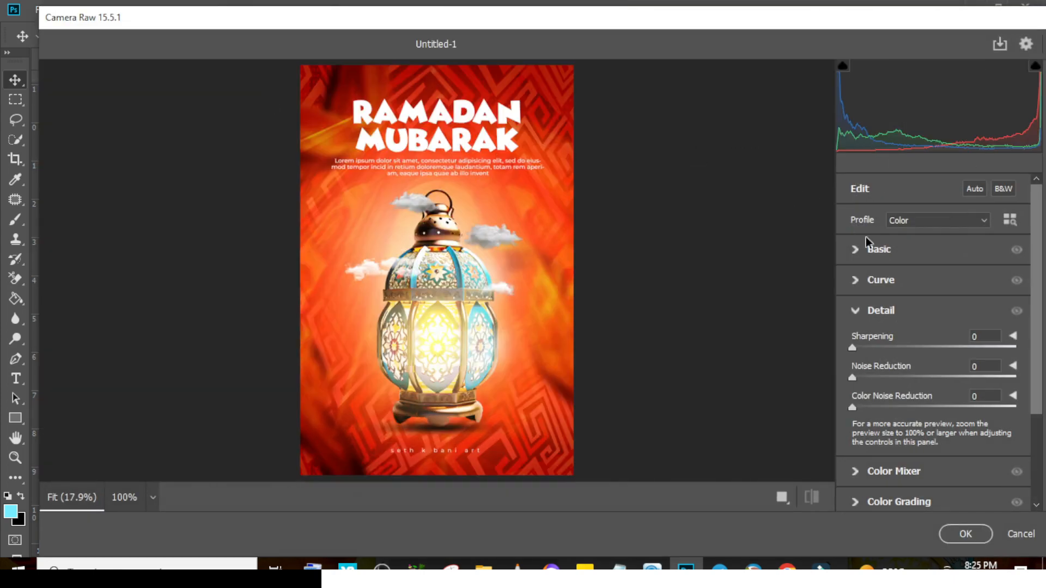
Set temperature to +7, contrast to +18, highlights to +16, shadows to -26, whites to +42 and blacks to -22.
left_click(856, 250)
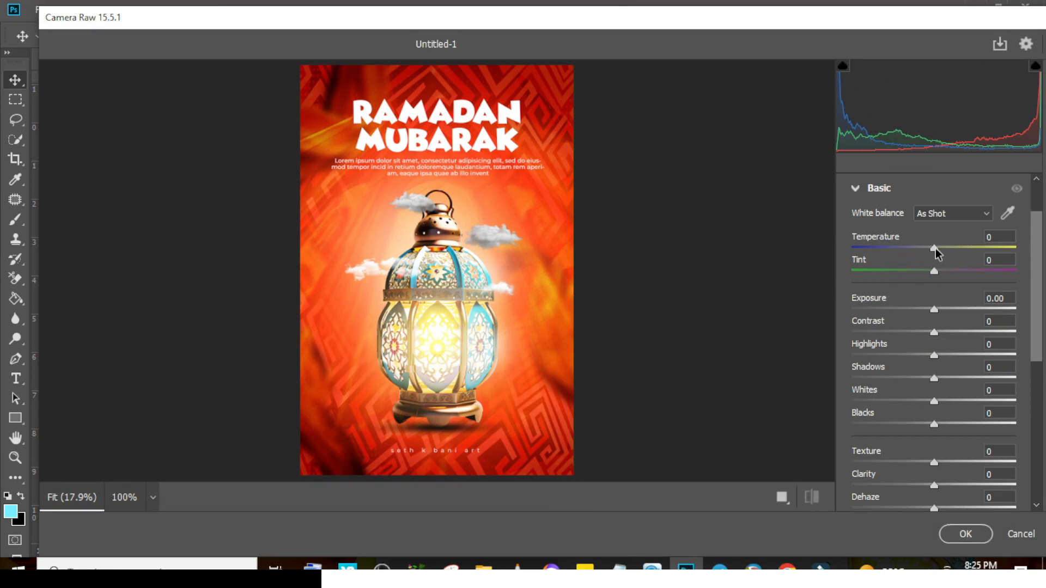
left_click_drag(936, 247, 940, 248)
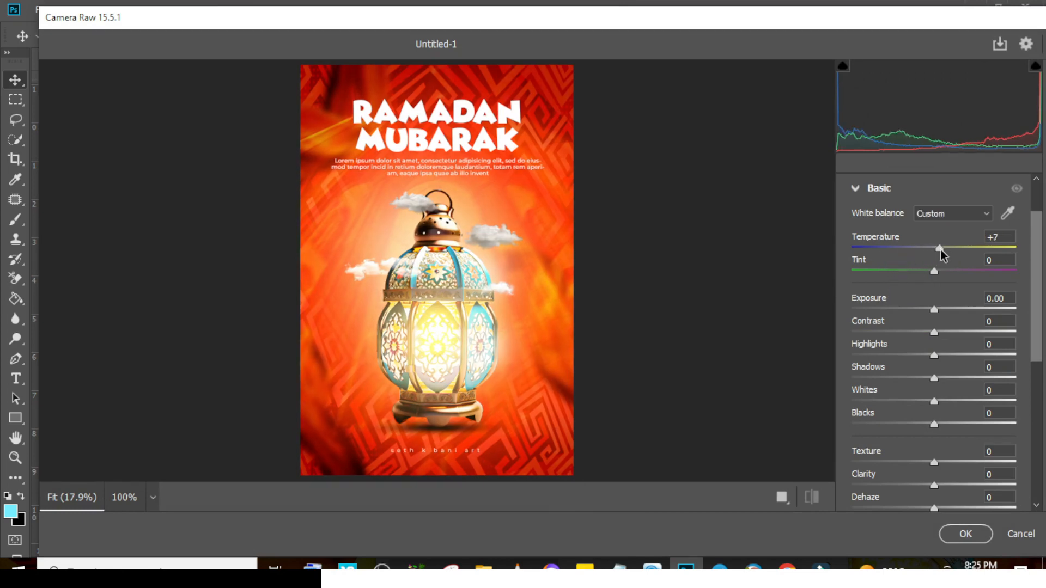
mouse_move(935, 332)
left_mouse_down()
mouse_move(981, 333)
mouse_move(946, 358)
mouse_move(913, 334)
mouse_move(980, 333)
mouse_move(948, 332)
left_mouse_up()
left_click(954, 332)
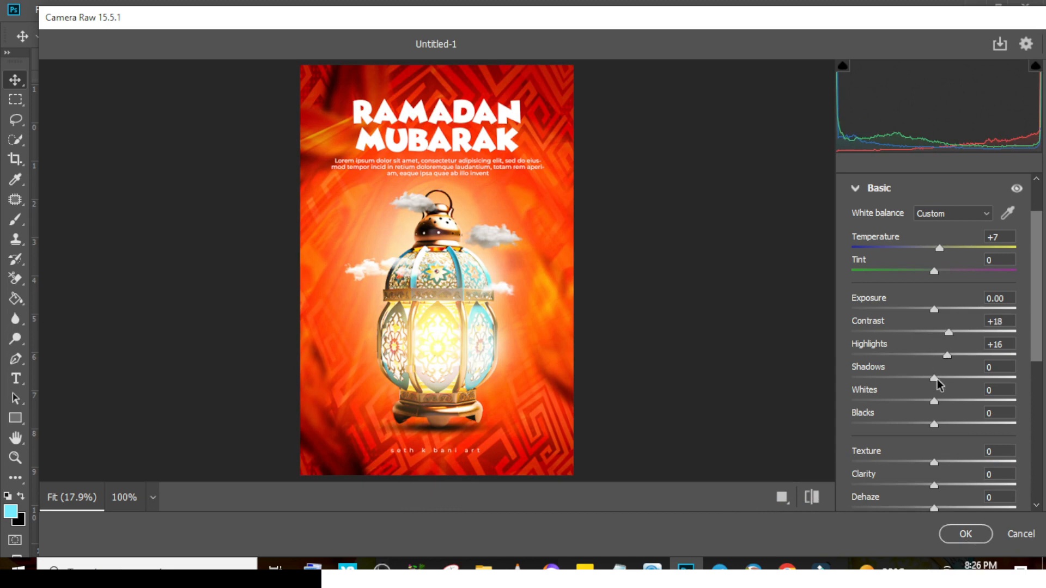
left_click_drag(937, 379, 969, 393)
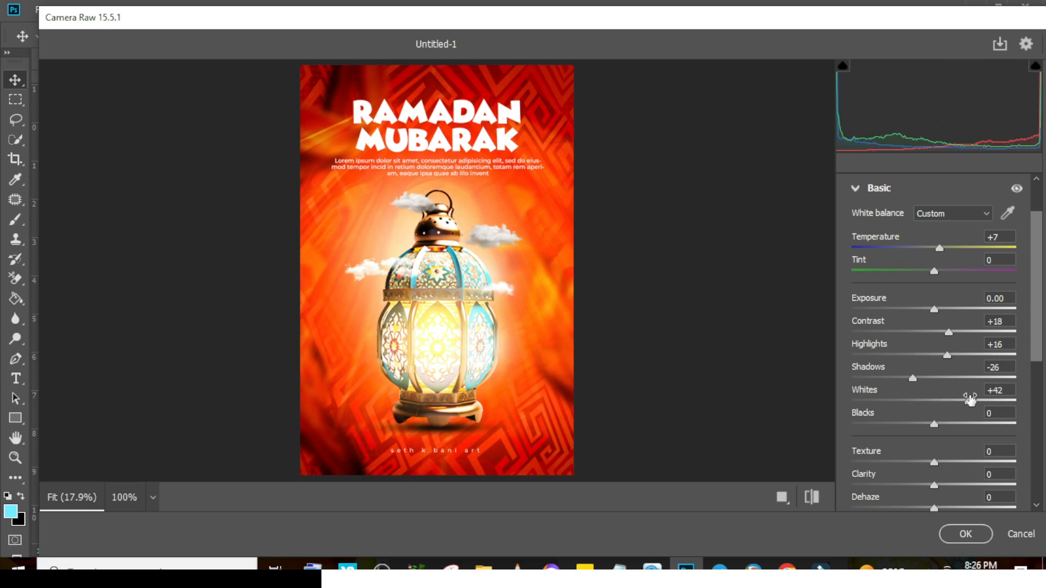
left_click_drag(935, 424, 916, 425)
Set the poster's texture to +39, clarity to +55 and vibrance to +21.
left_click_drag(1040, 334, 1040, 403)
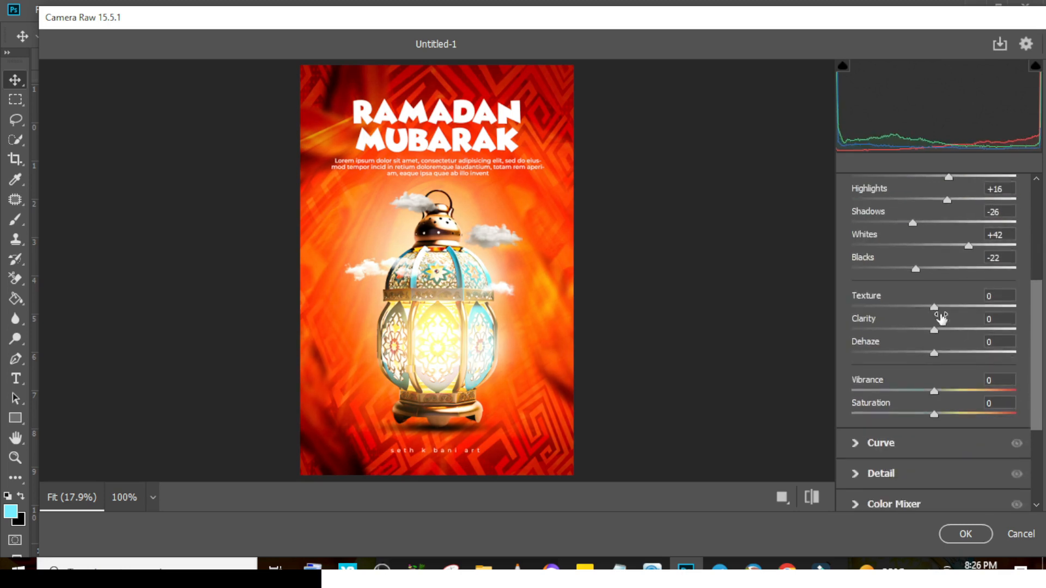
left_click_drag(934, 306, 980, 325)
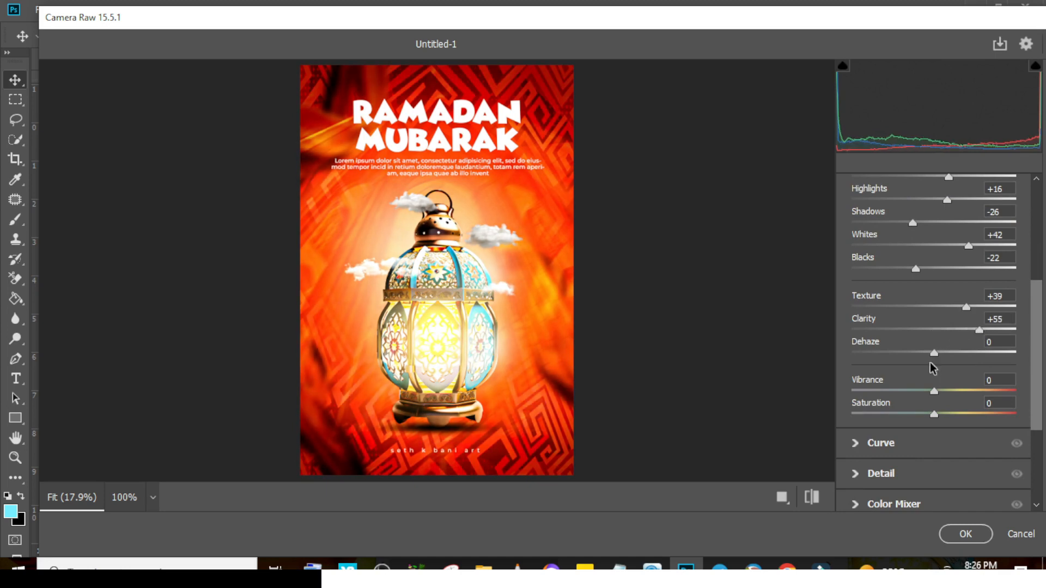
mouse_move(934, 391)
left_mouse_down()
mouse_move(964, 389)
mouse_move(952, 389)
left_mouse_up()
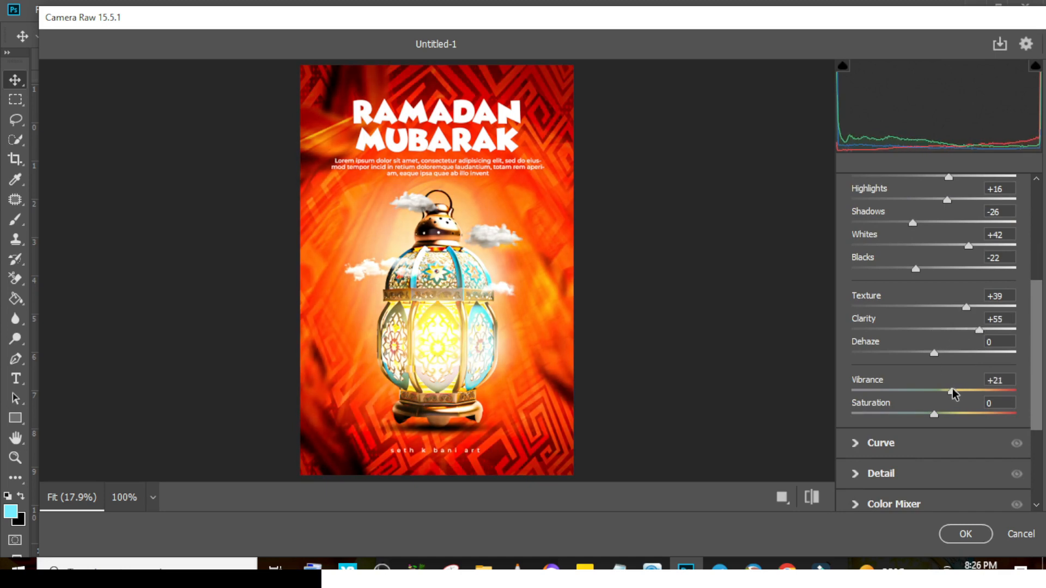
Apply a moderate amount of sharpening to the poster in the Detail settings.
scroll(915, 273, "up", 4)
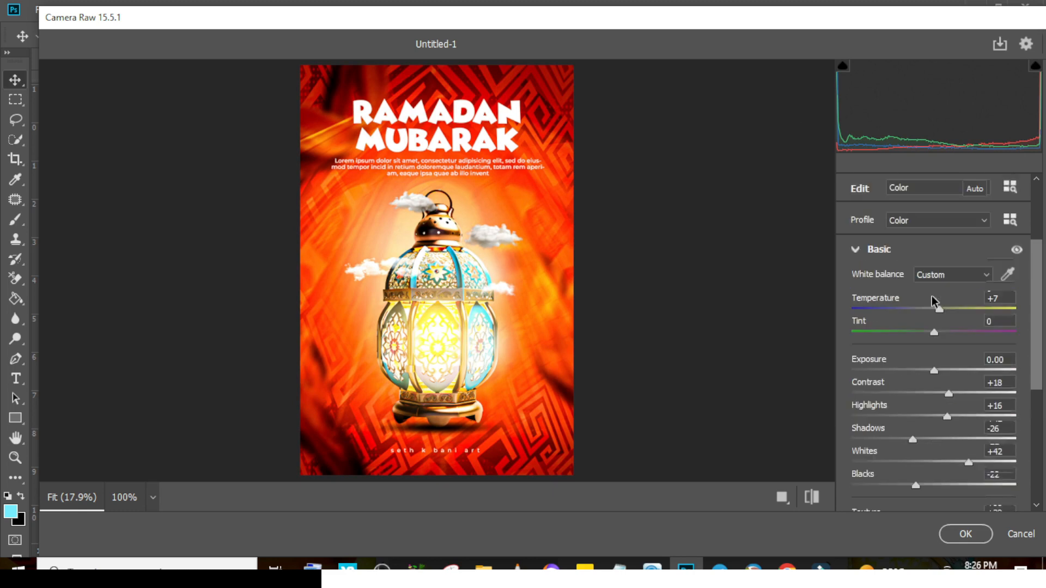
left_click(855, 254)
left_click(855, 310)
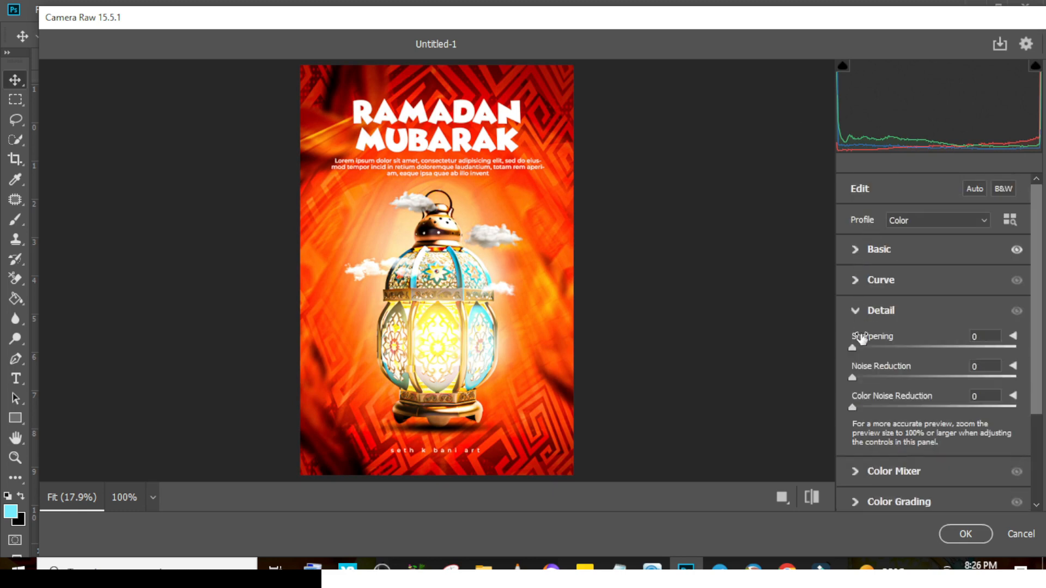
left_click_drag(855, 349, 898, 348)
left_click(856, 310)
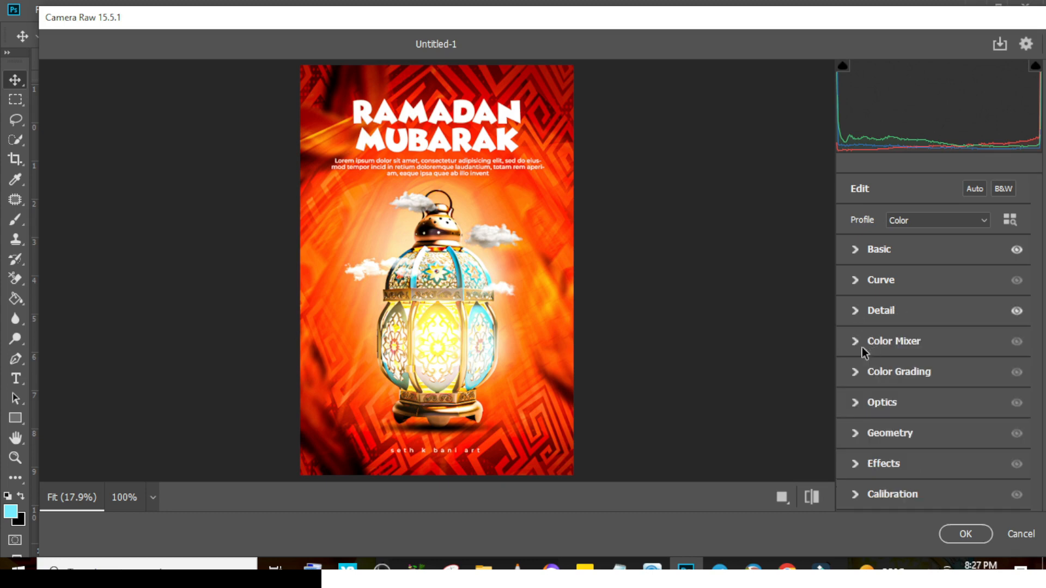
In the Color Mixer, set green saturation to +52, raise aqua saturation and set blue saturation to +31.
left_click(858, 343)
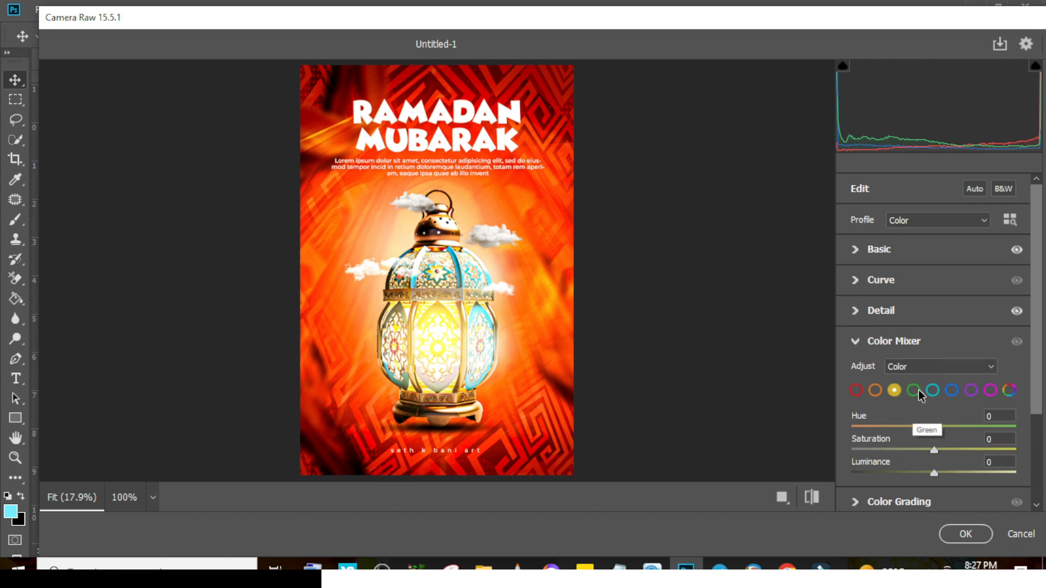
left_click(914, 392)
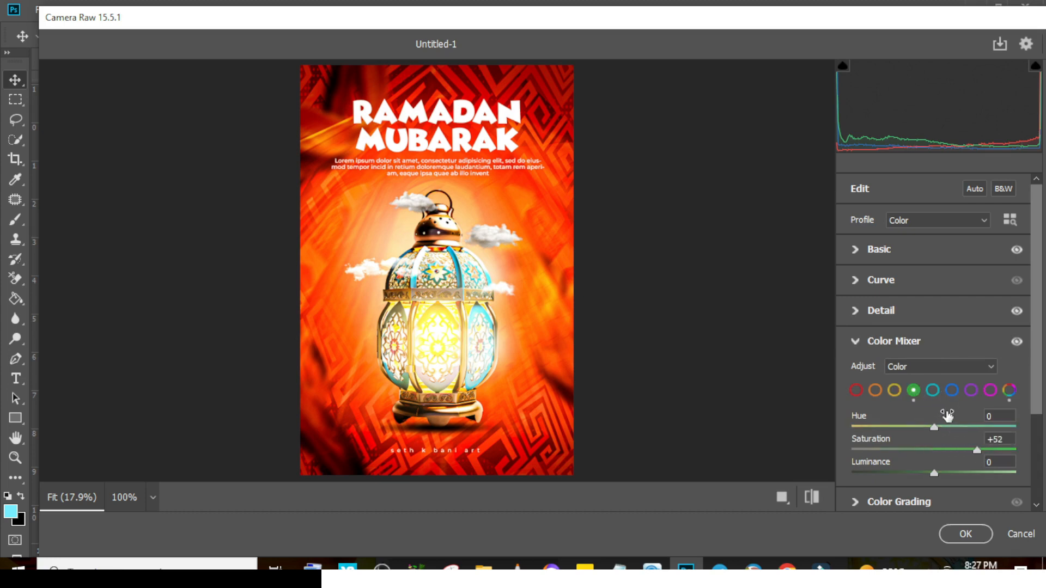
left_click(933, 390)
mouse_move(956, 450)
left_mouse_down()
mouse_move(975, 450)
mouse_move(965, 450)
left_mouse_up()
left_click(952, 391)
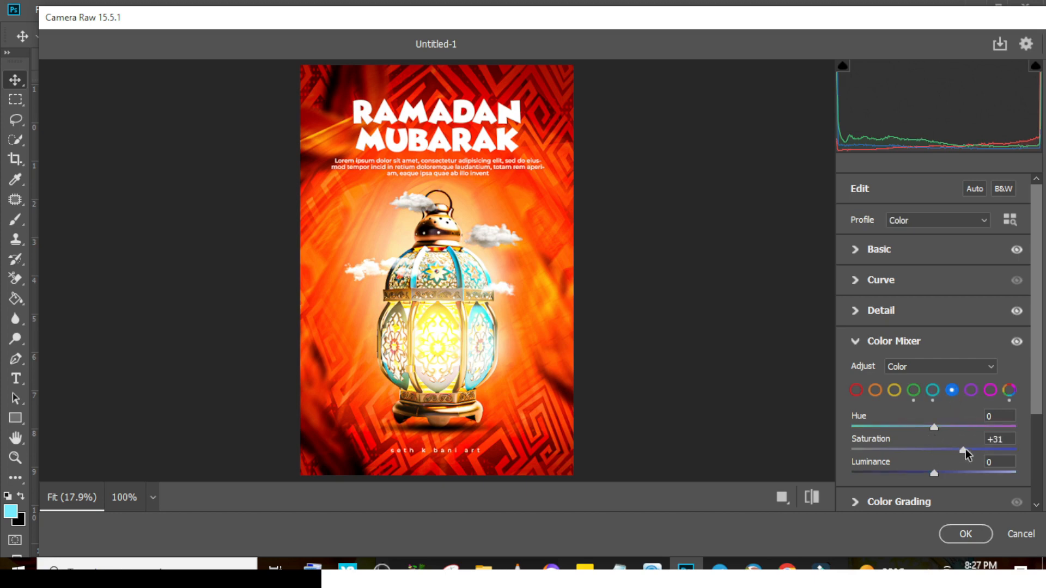
Set purple saturation to +49, raise magenta saturation and apply the Camera Raw adjustments to the merged layer.
left_click(970, 390)
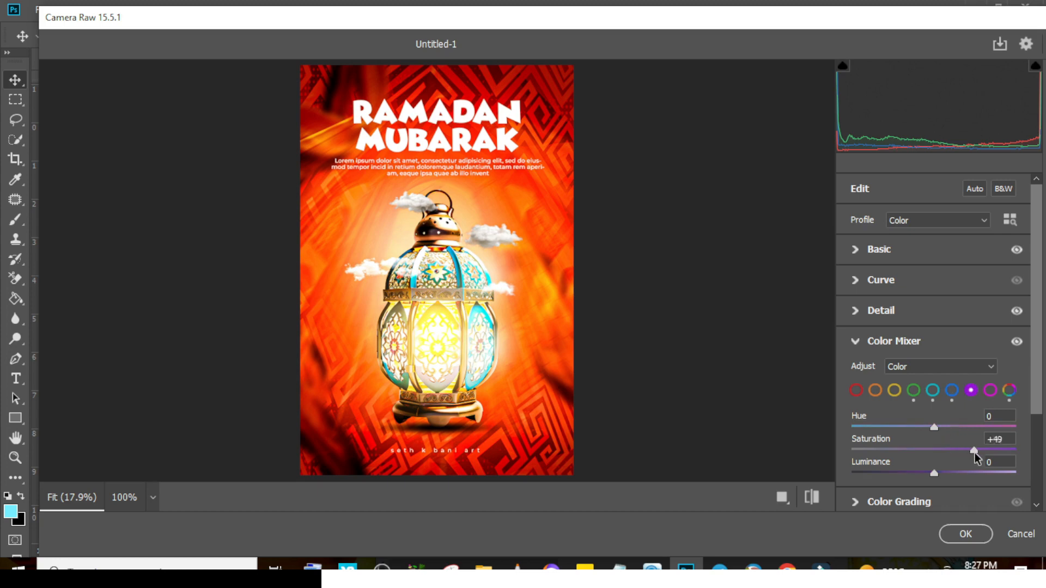
left_click(990, 390)
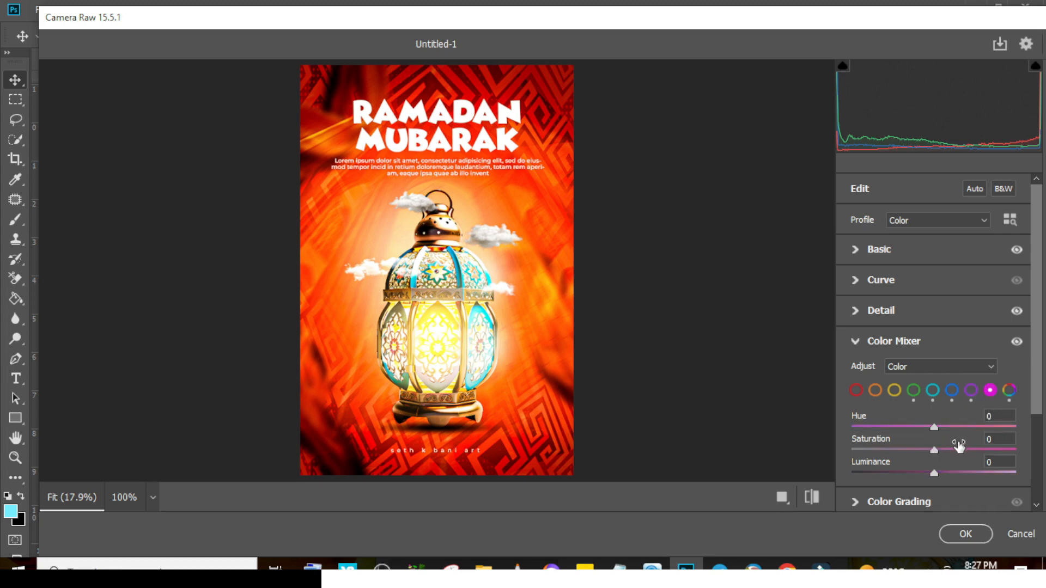
left_click_drag(935, 449, 976, 450)
left_click(963, 536)
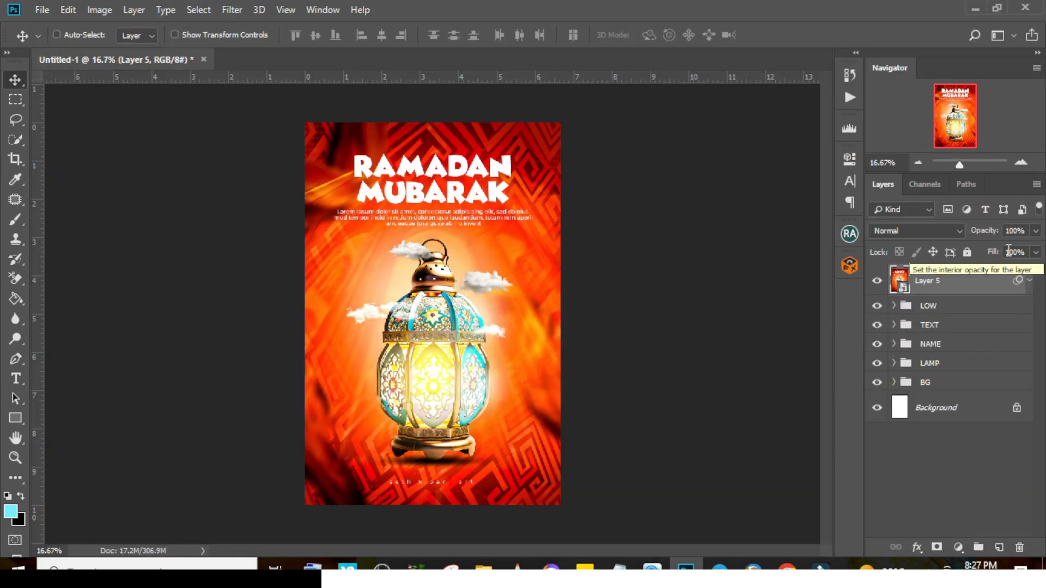